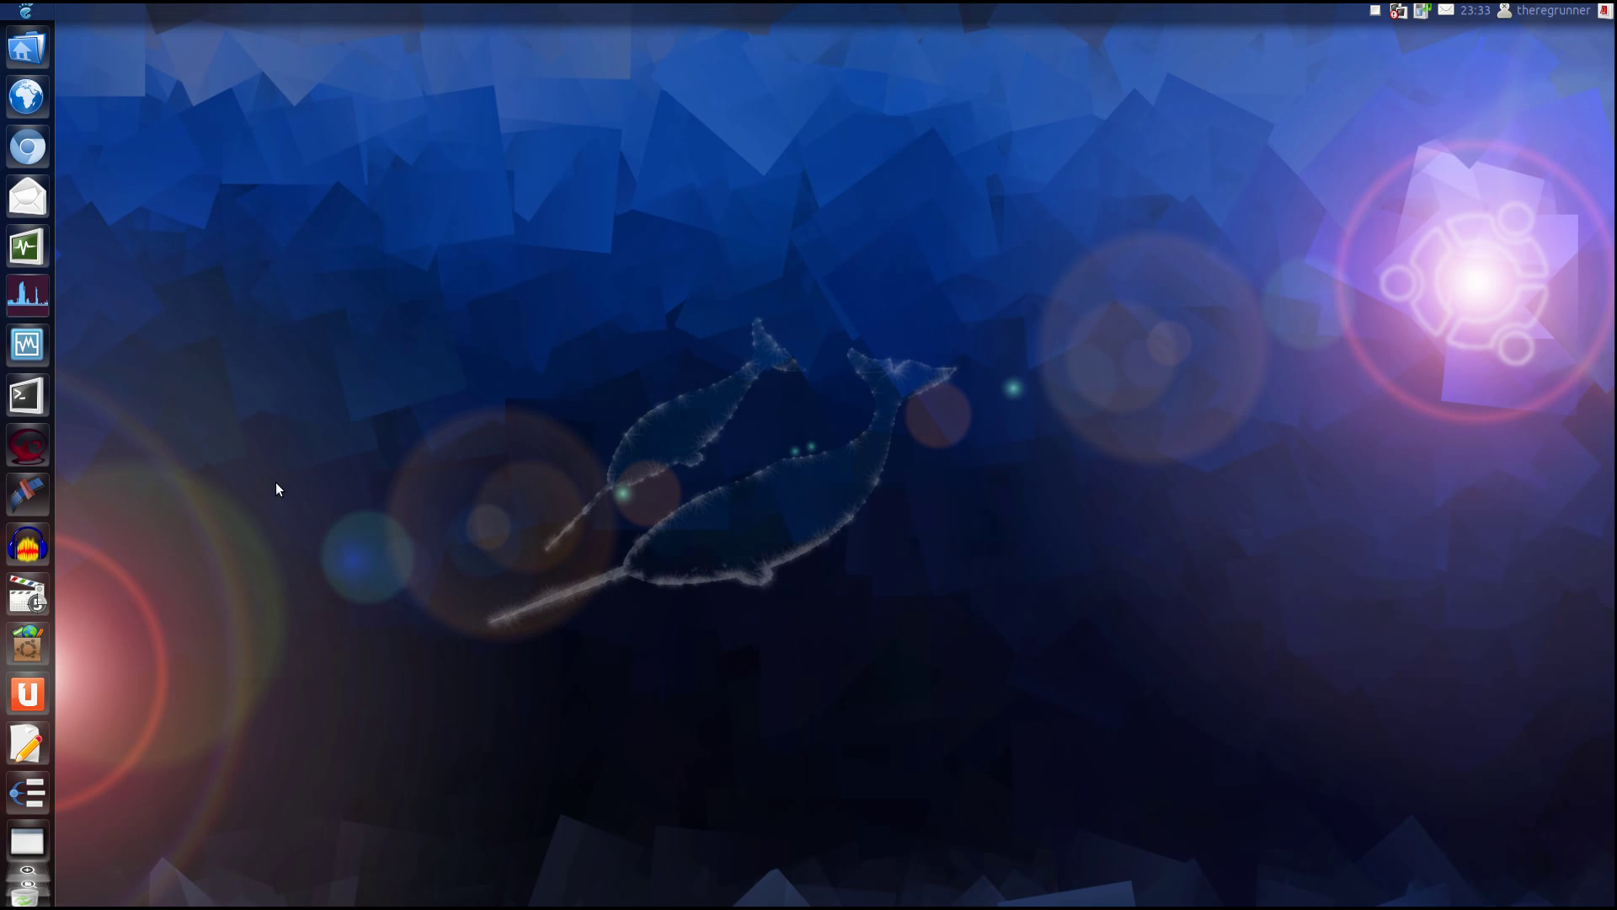
Step: Search the Software Center for 'qtnx', confirm QTNX is installed in its details, then close it
left_click(28, 645)
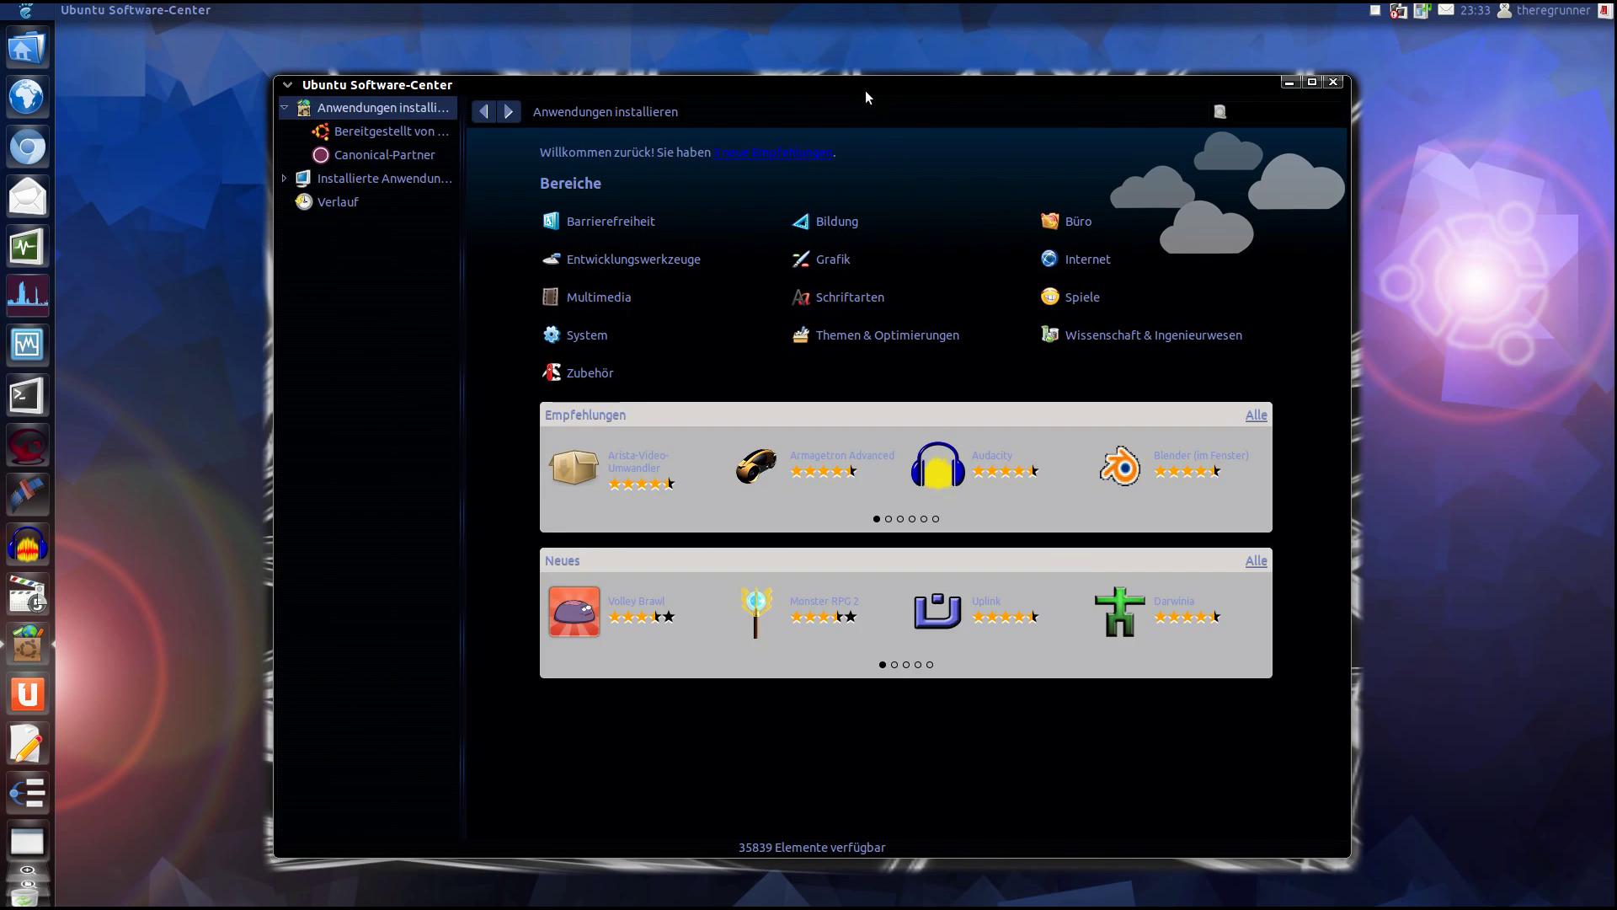
left_click_drag(866, 90, 782, 74)
left_click(1211, 103)
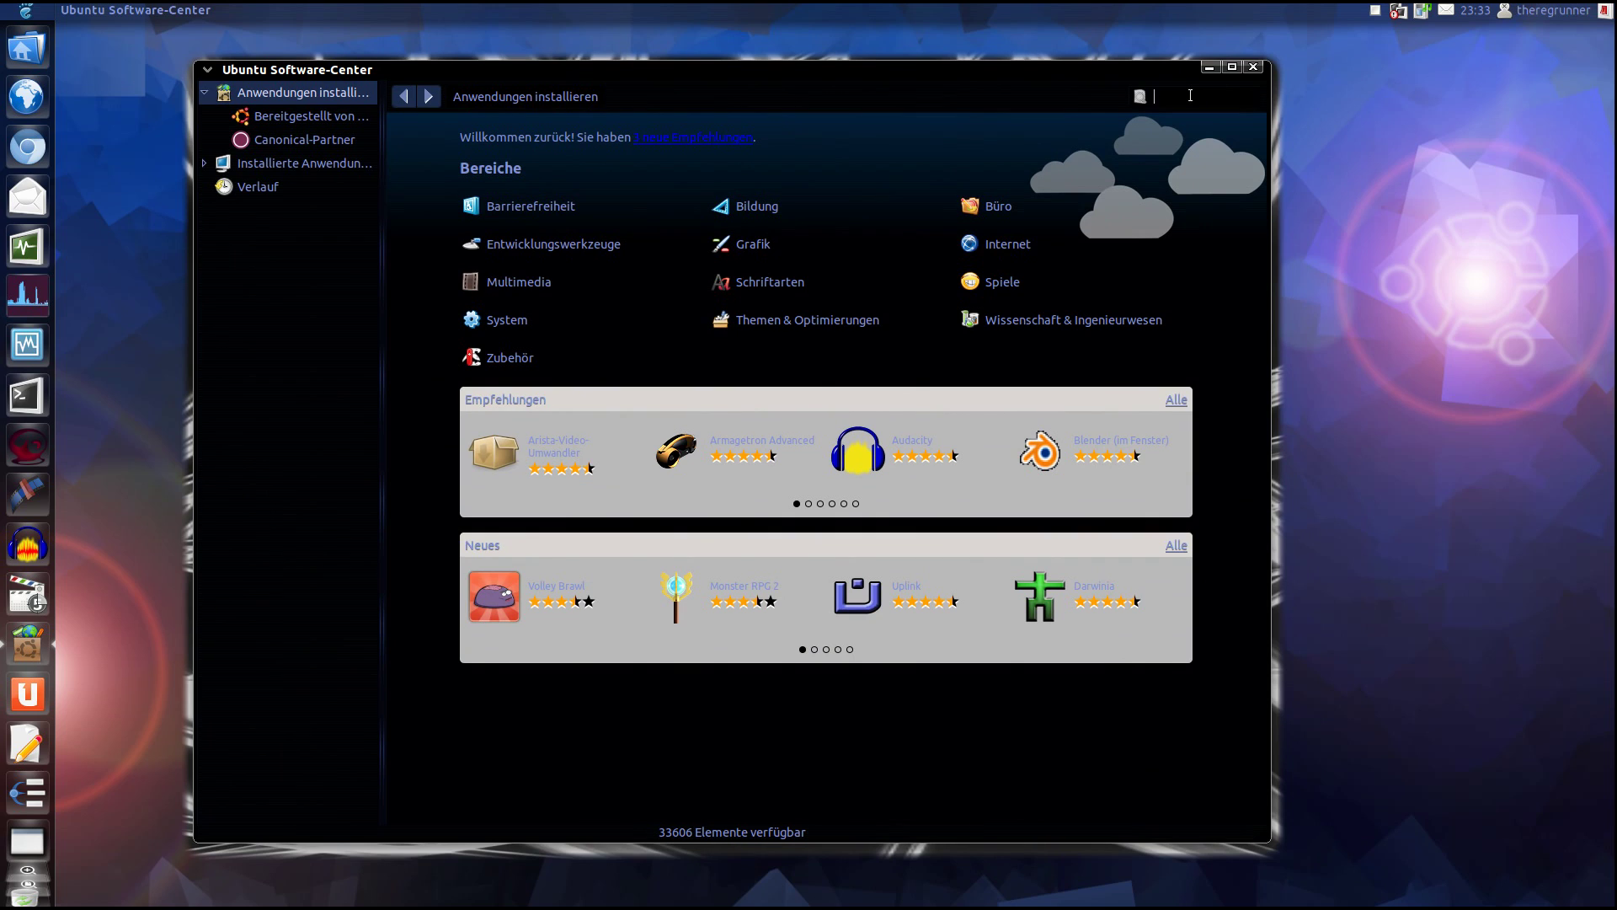
type("qtnx")
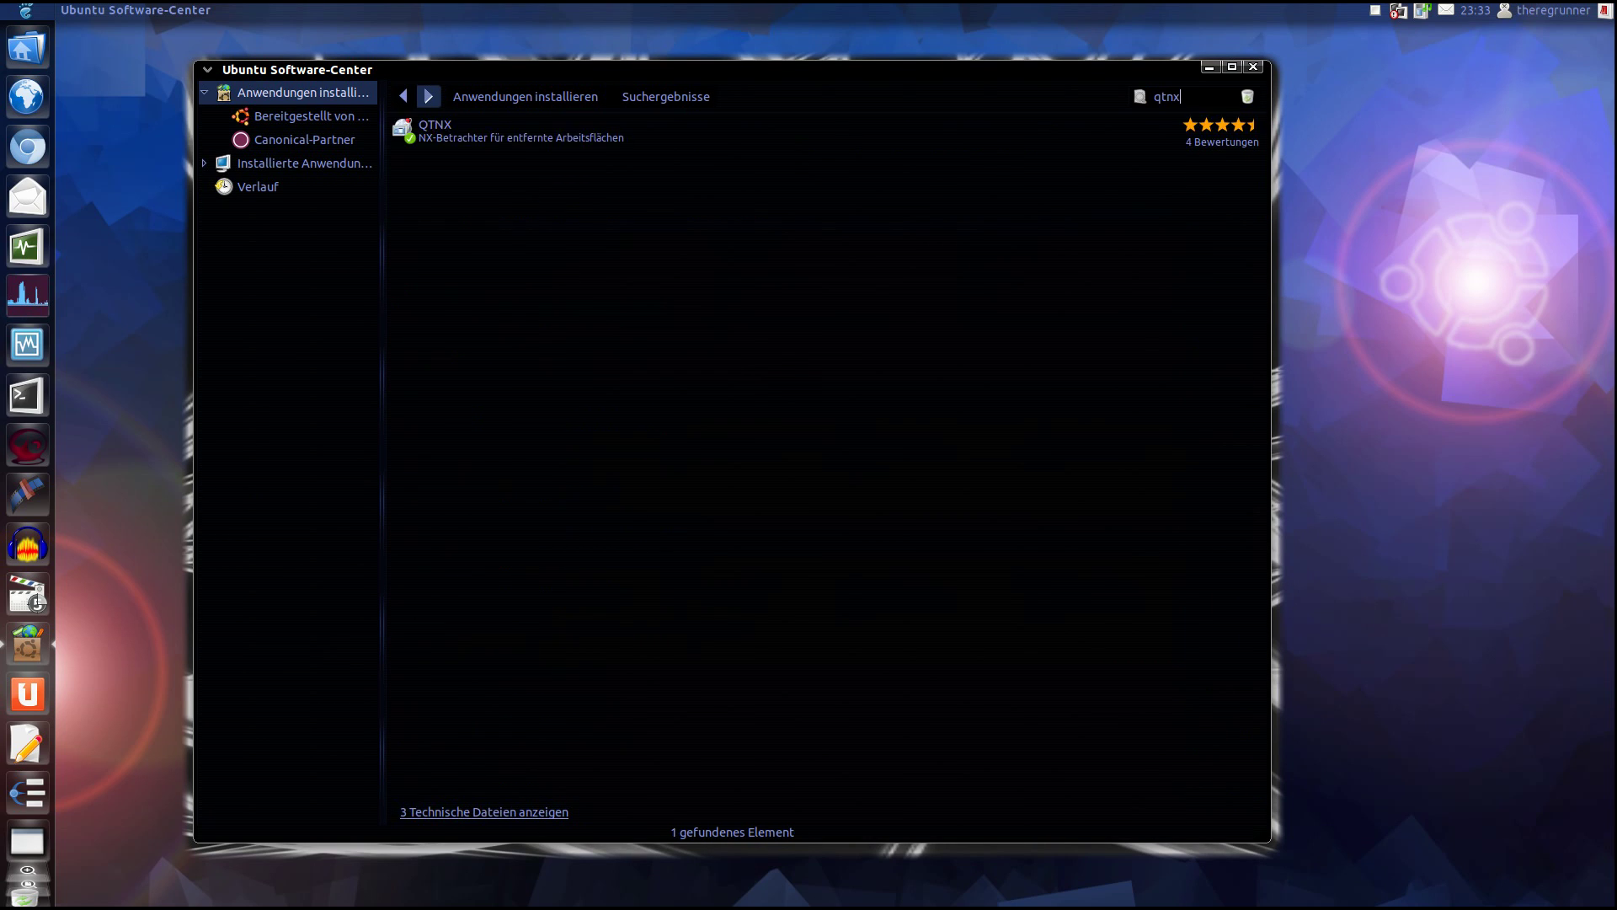
left_click(441, 135)
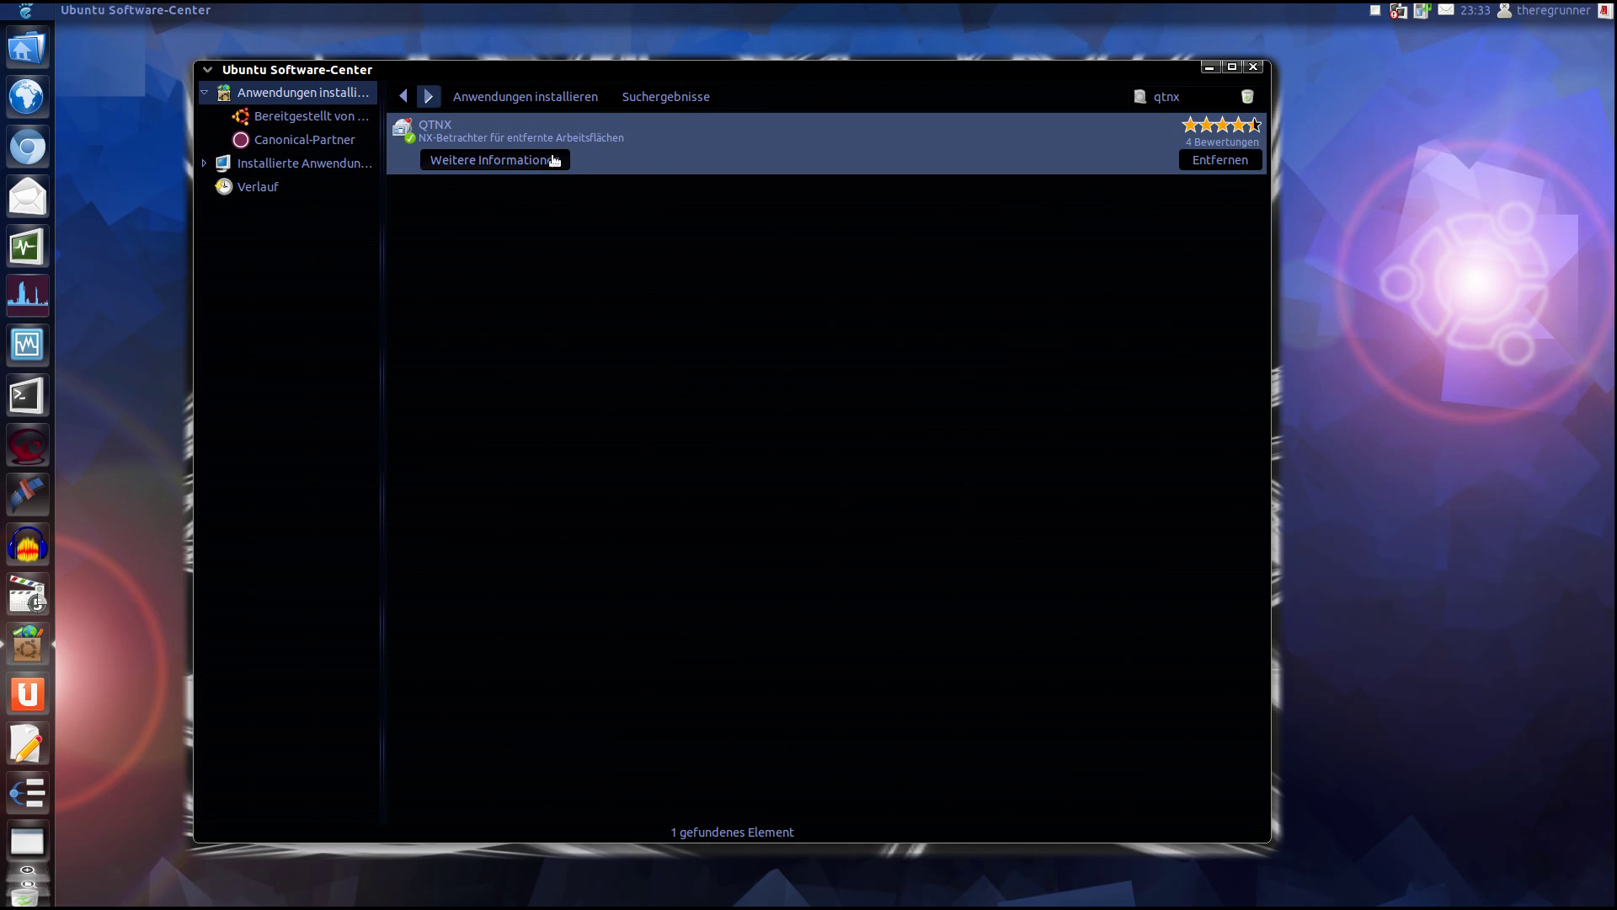
left_click(528, 163)
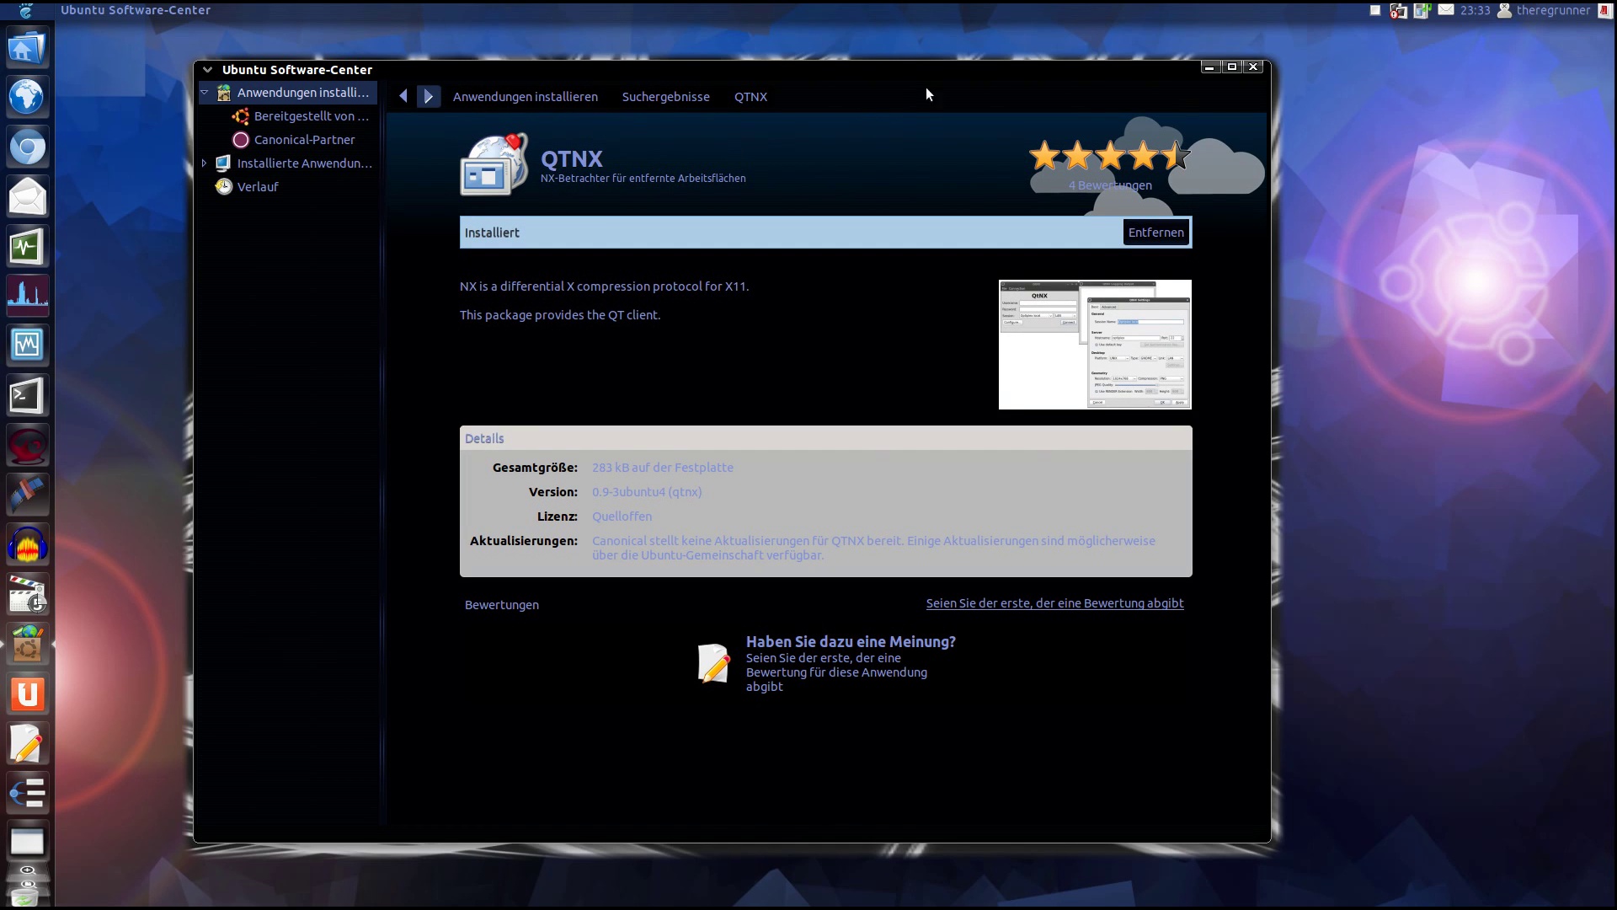
left_click(1255, 68)
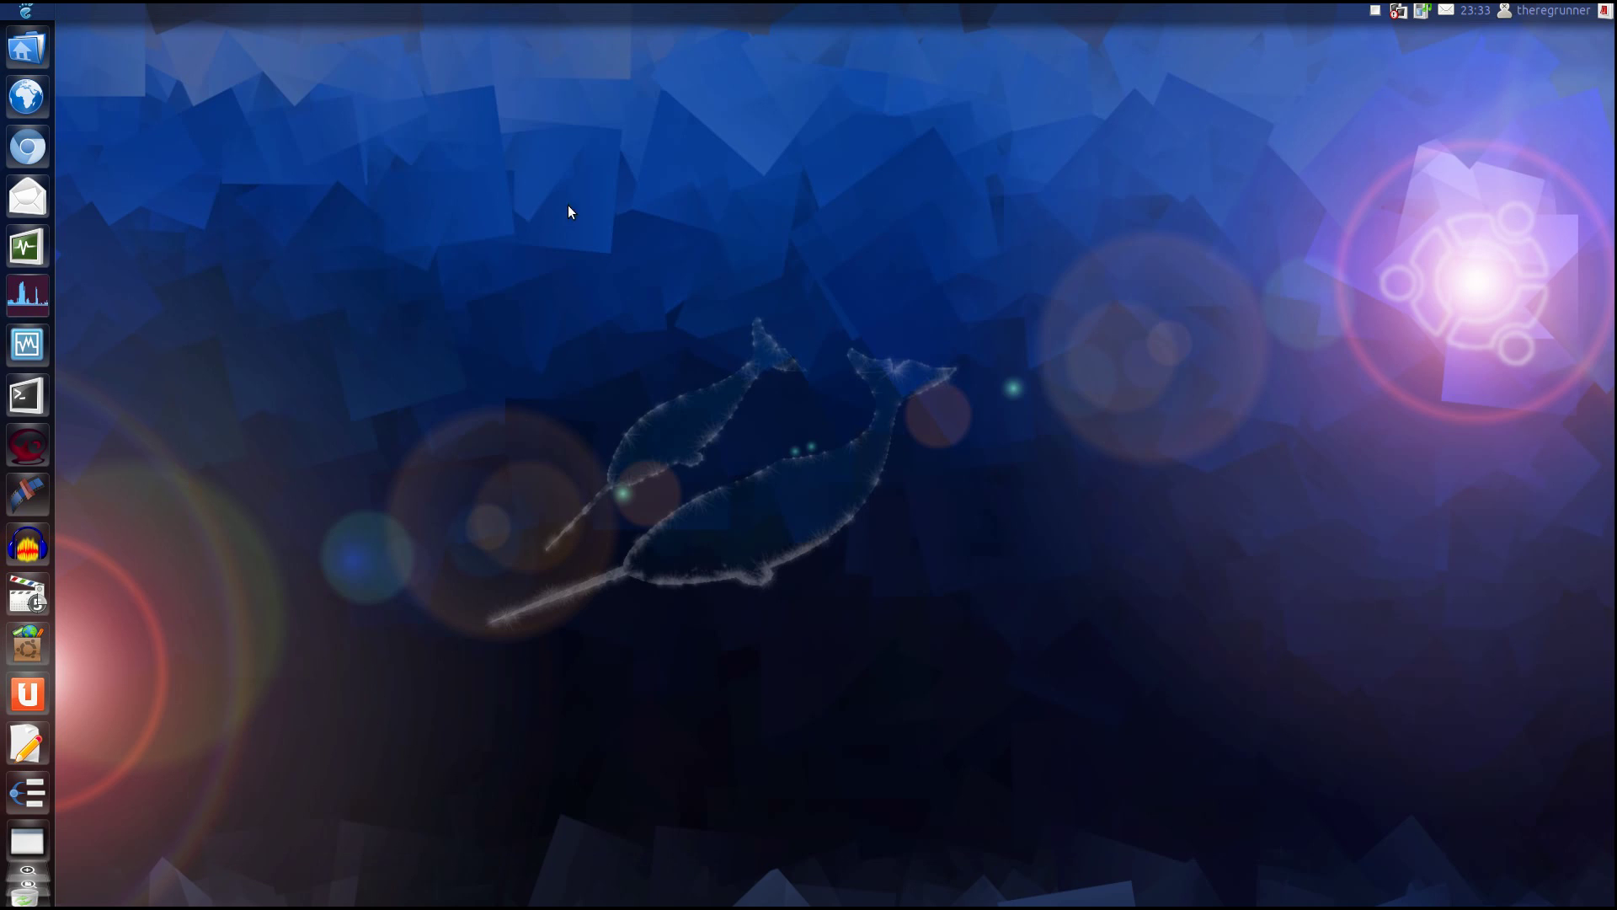
Step: Relaunch Ubuntu Software Center on its home page, shifted left, with the search field active
left_click(27, 645)
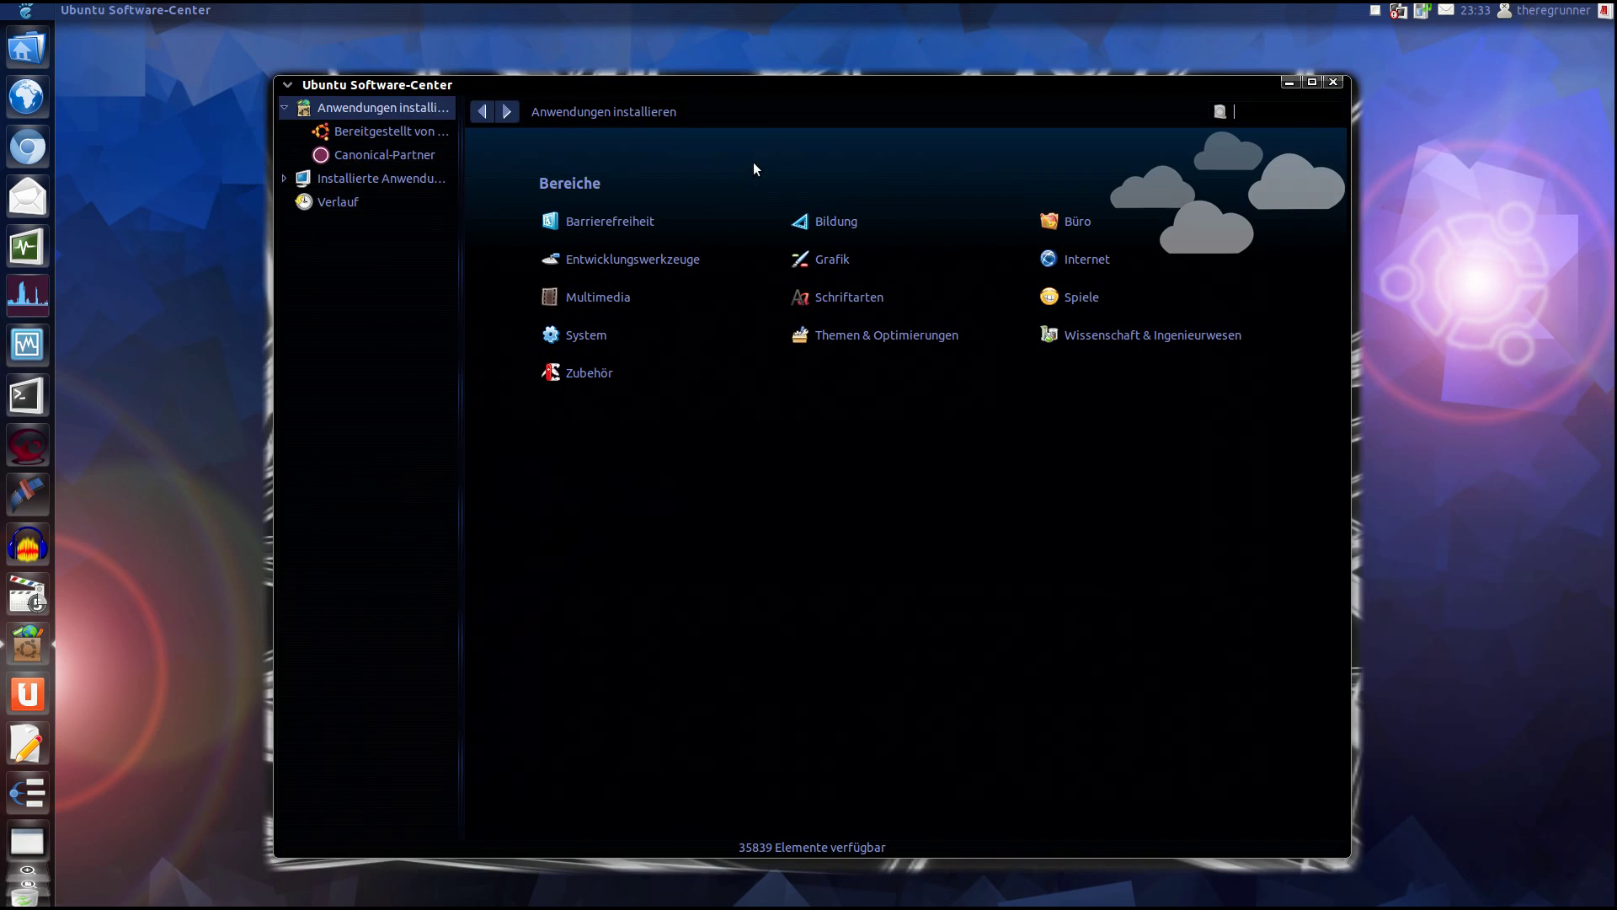
left_click_drag(765, 84, 622, 80)
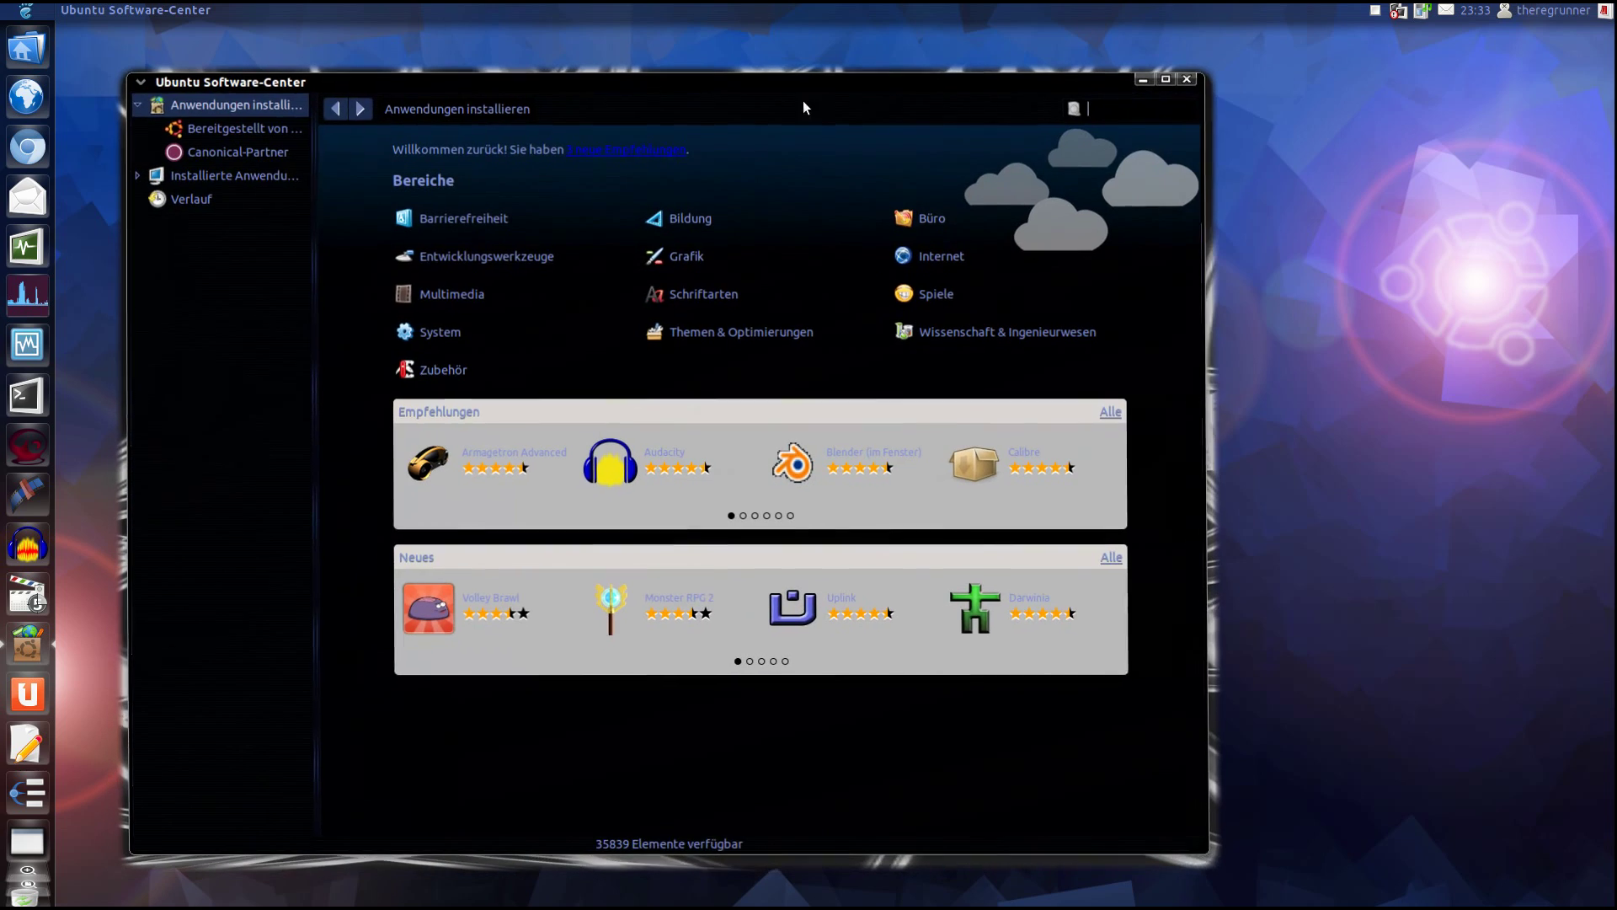
left_click(1129, 111)
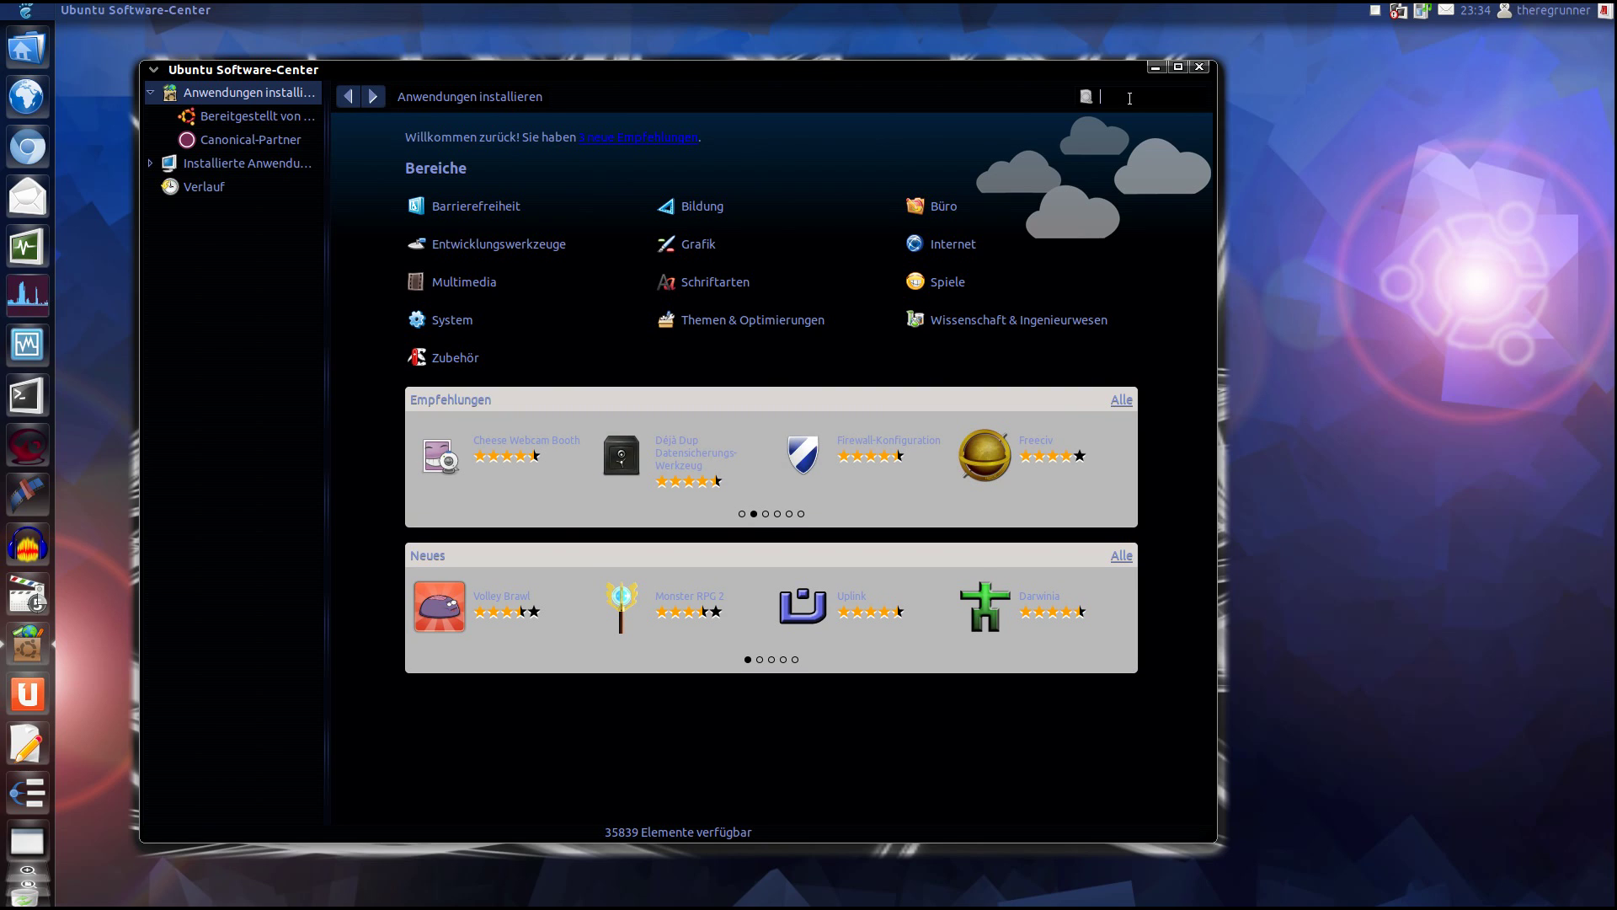
Step: Search 'term', open the Terminal (gnome-terminal) details and choose to test it remotely
type("term")
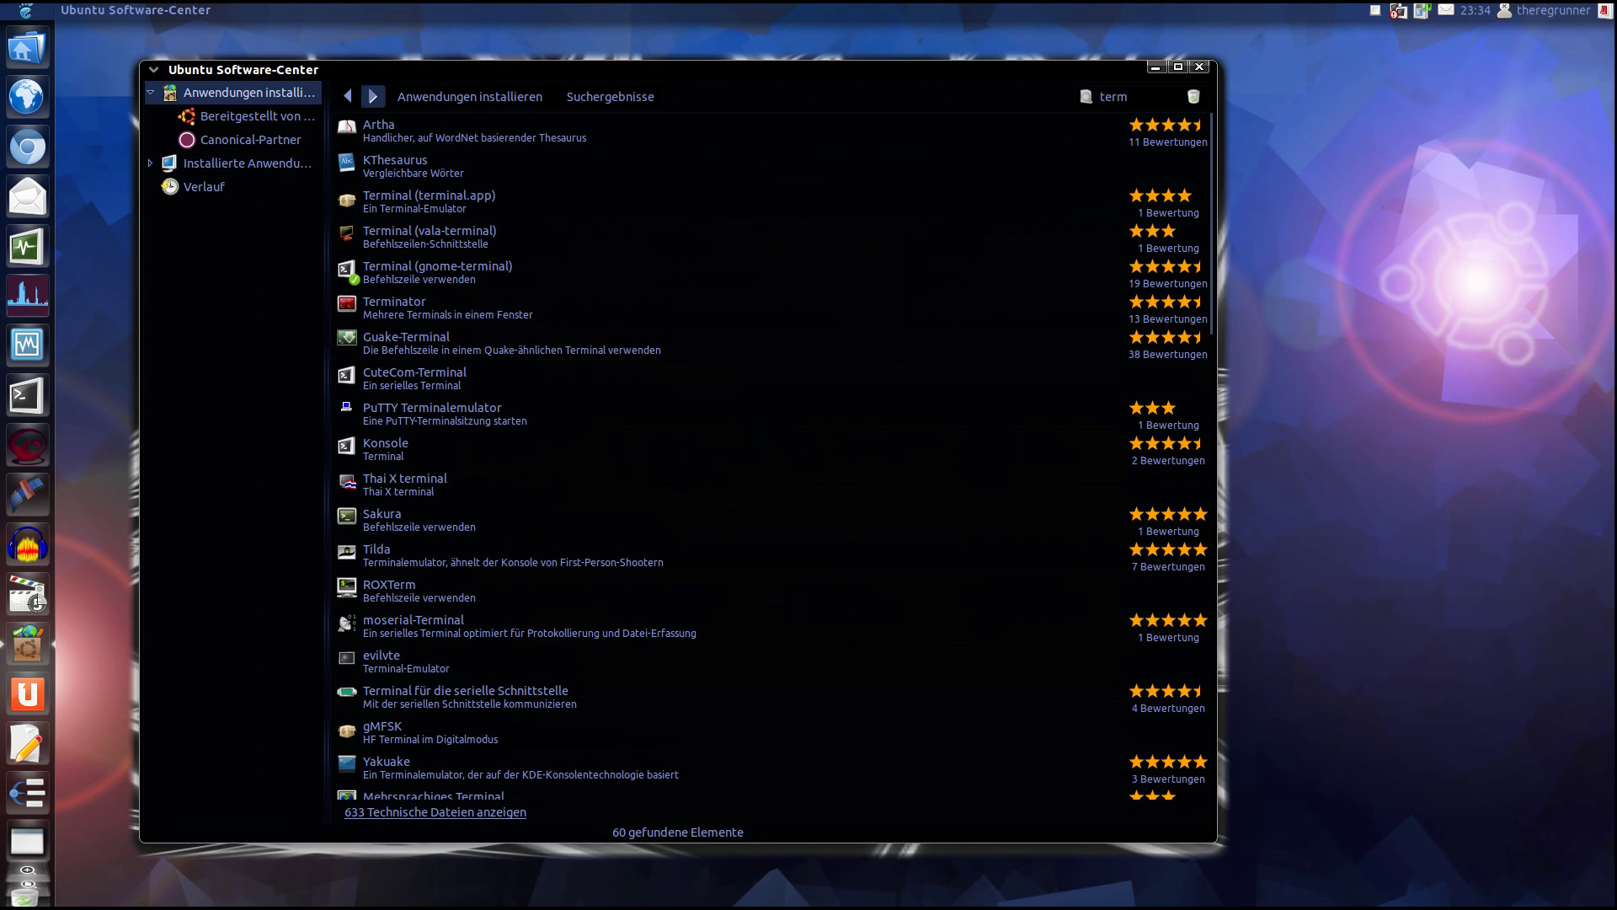
left_click(455, 271)
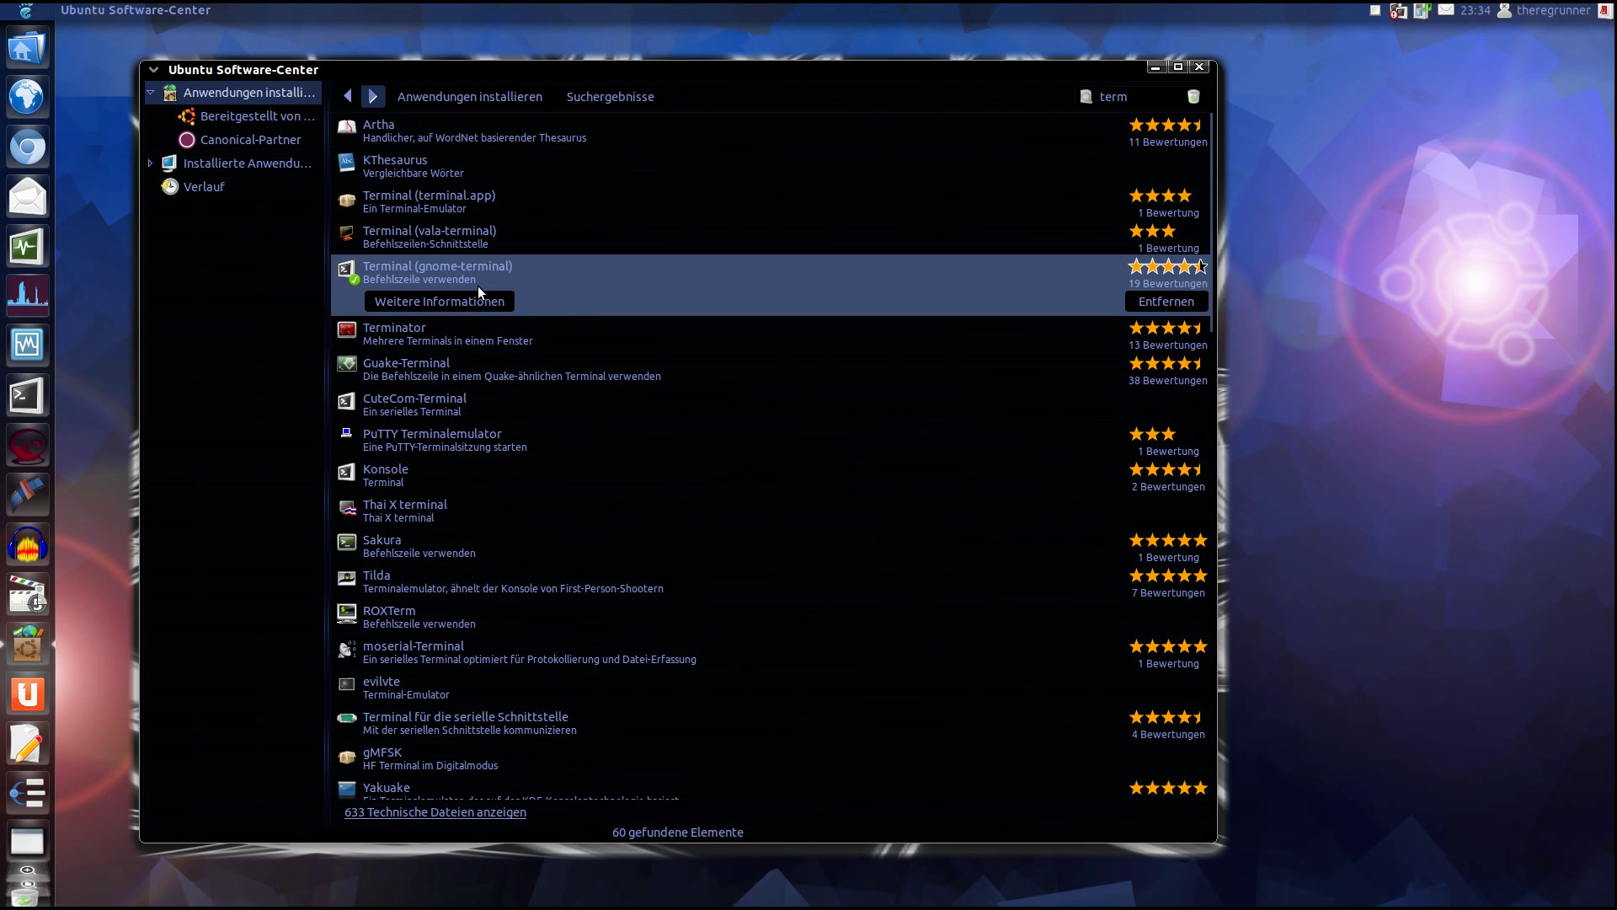
left_click(462, 300)
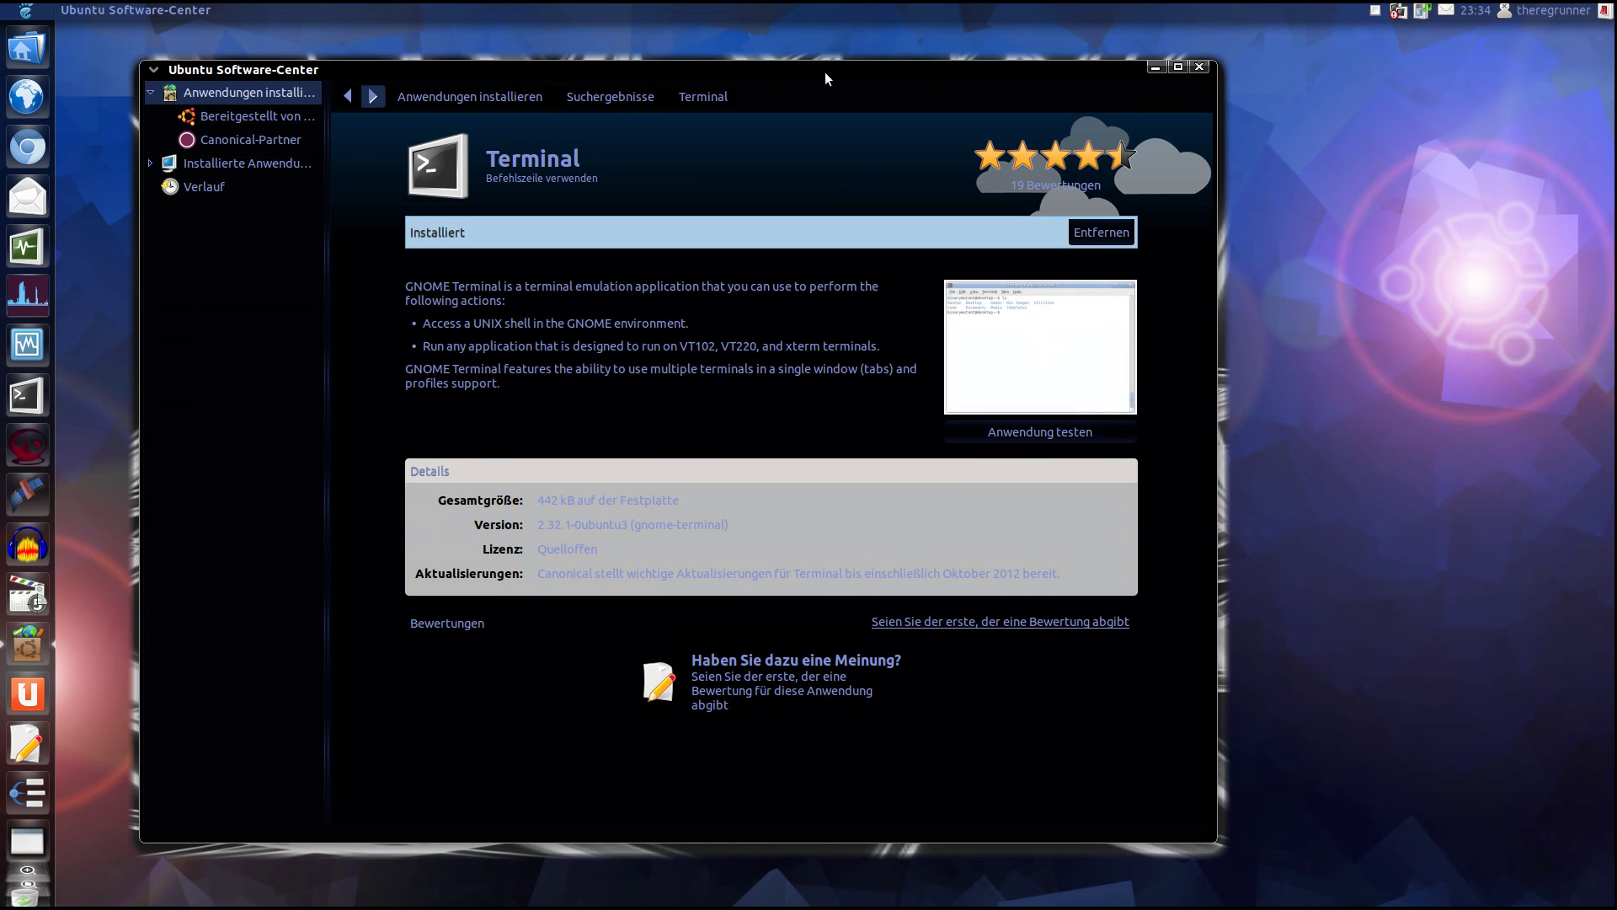
left_click_drag(826, 72, 855, 67)
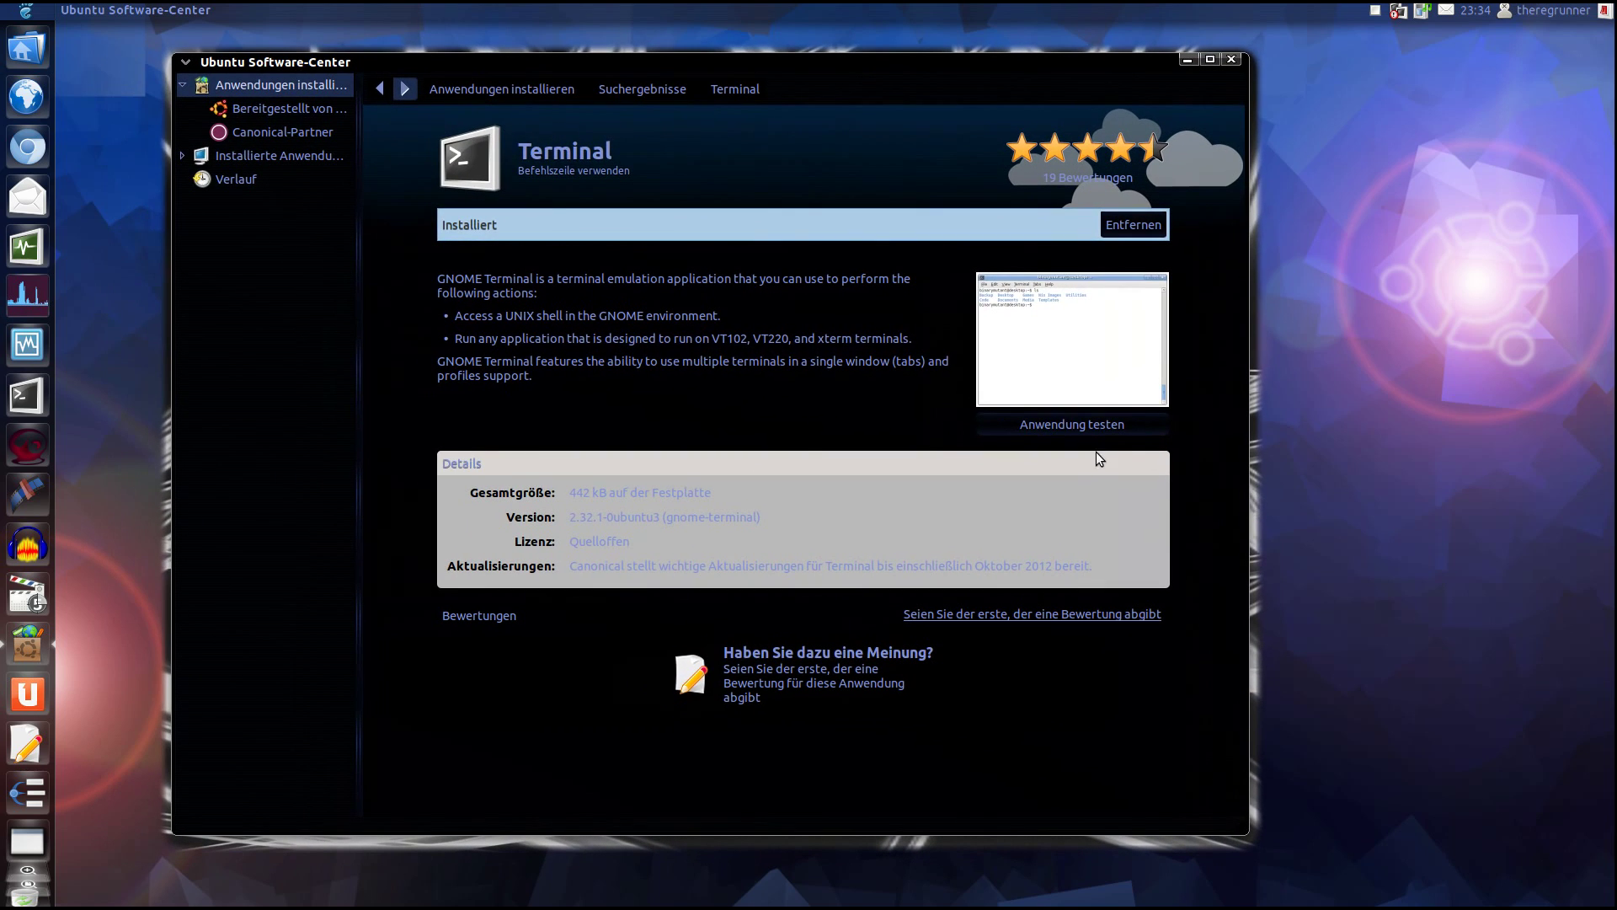
scroll(1097, 450, "up", 5)
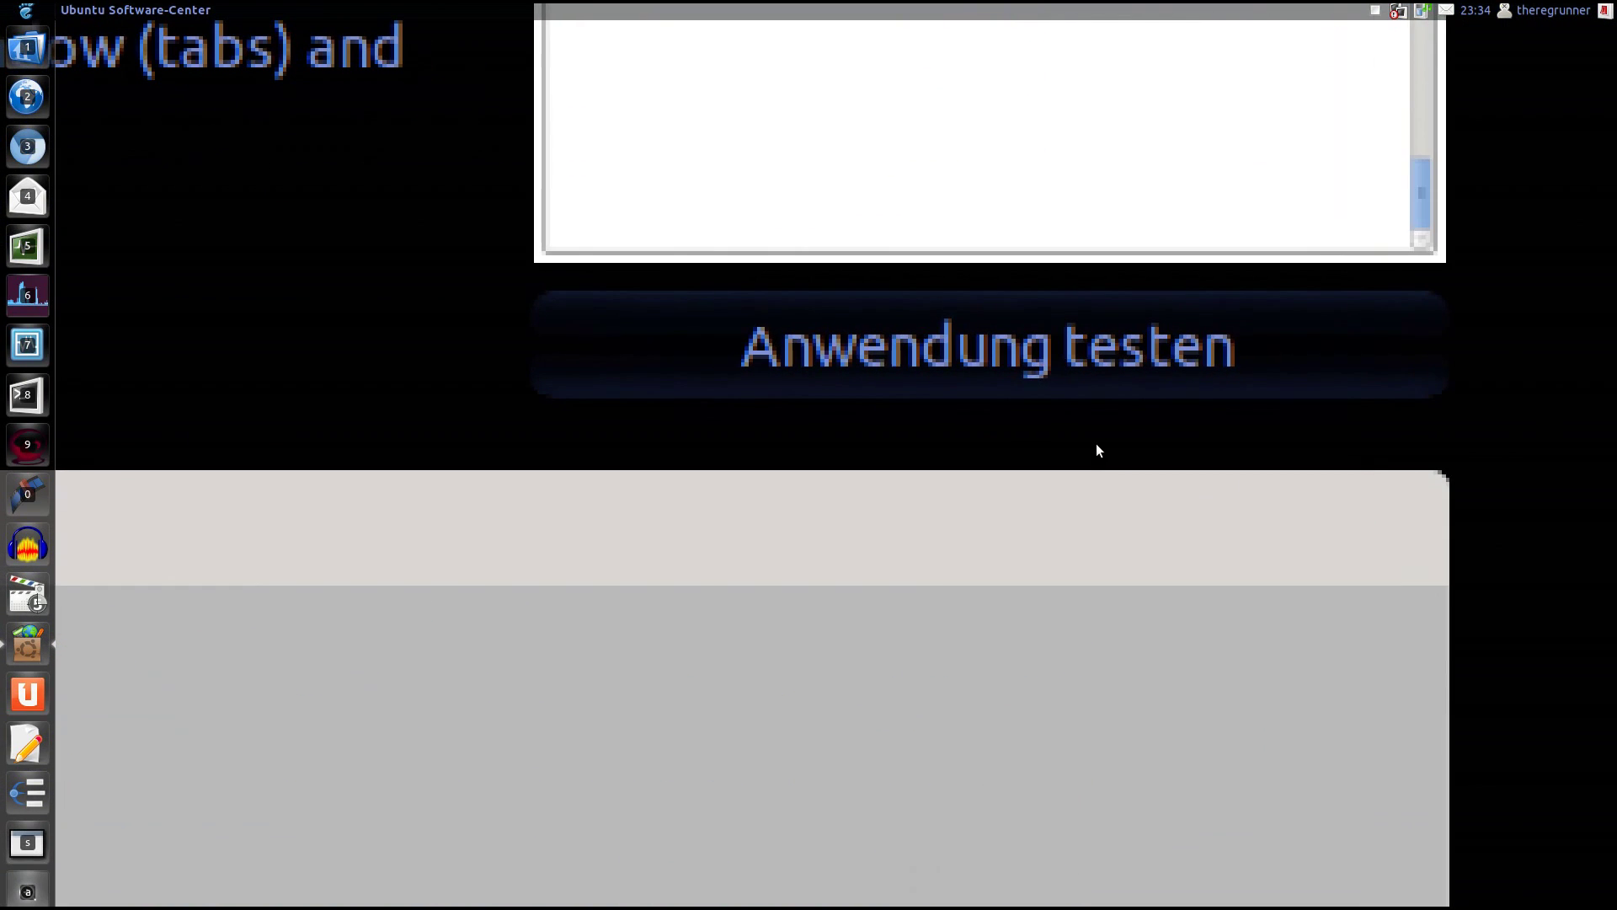
scroll(849, 357, "down", 5)
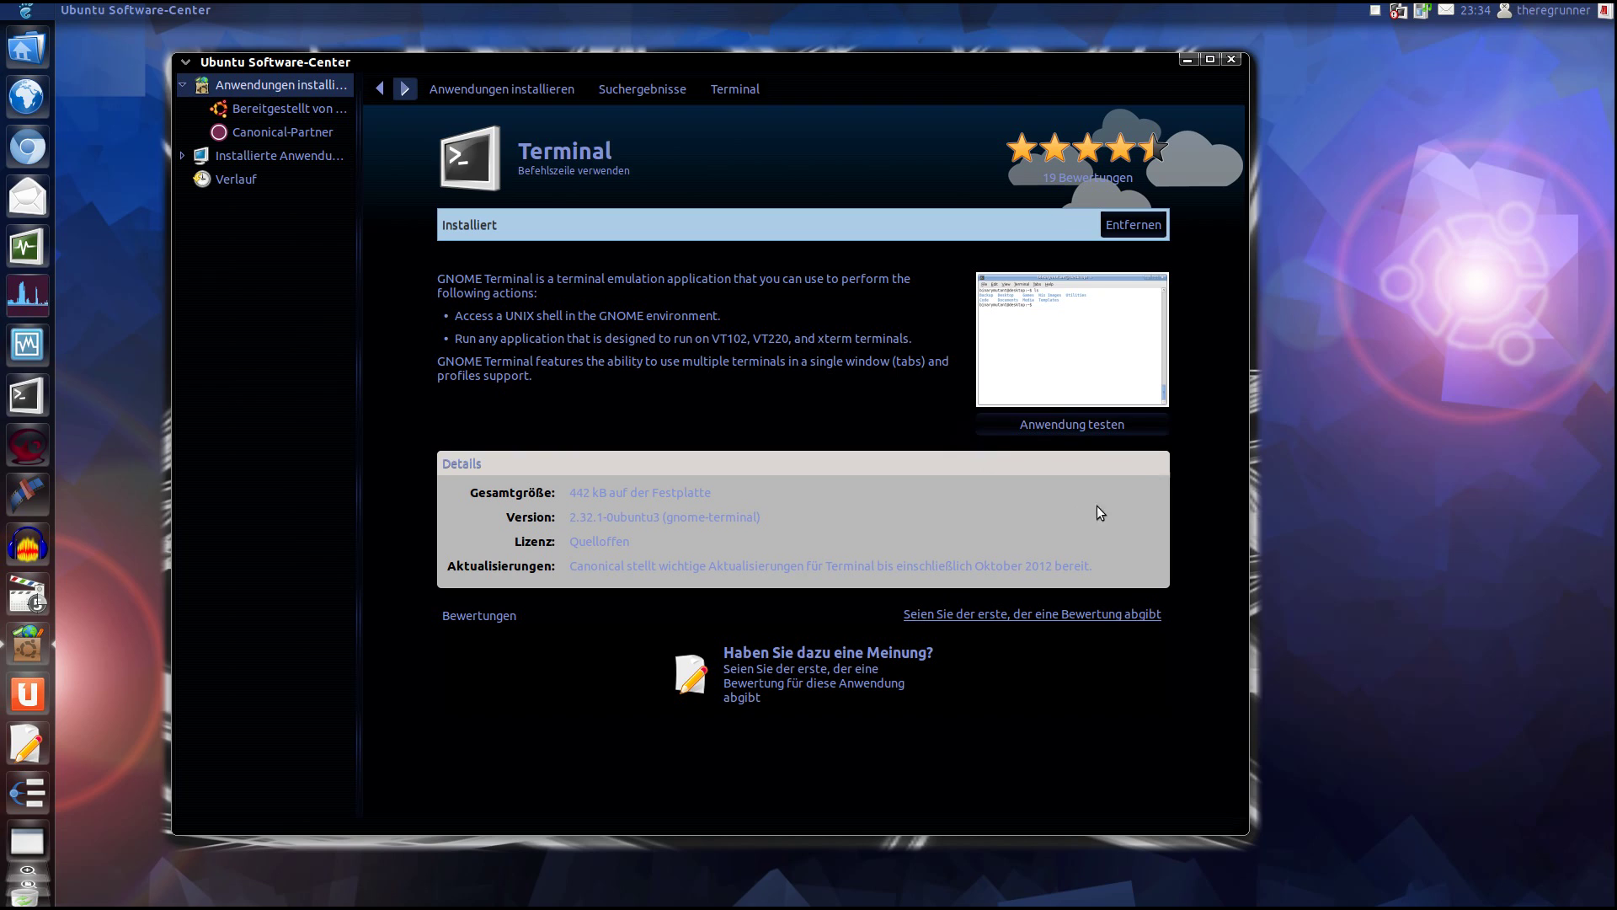
left_click(1073, 423)
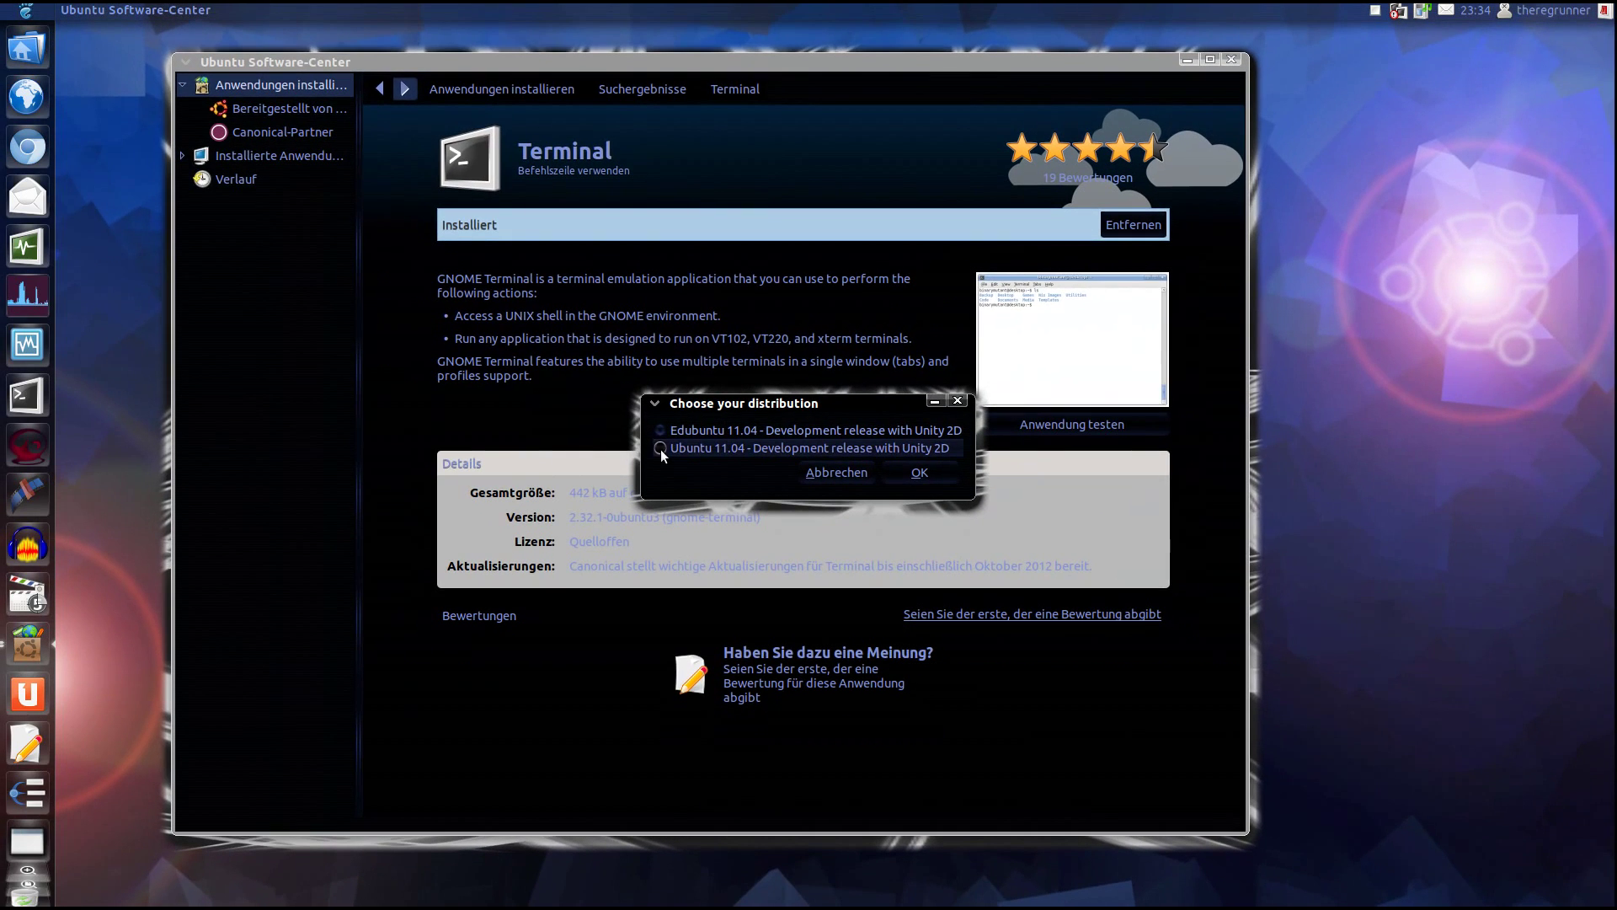
Step: Run the WebLive test on Ubuntu 11.04 and accept the welcome notice in English (United States)
left_click(408, 419)
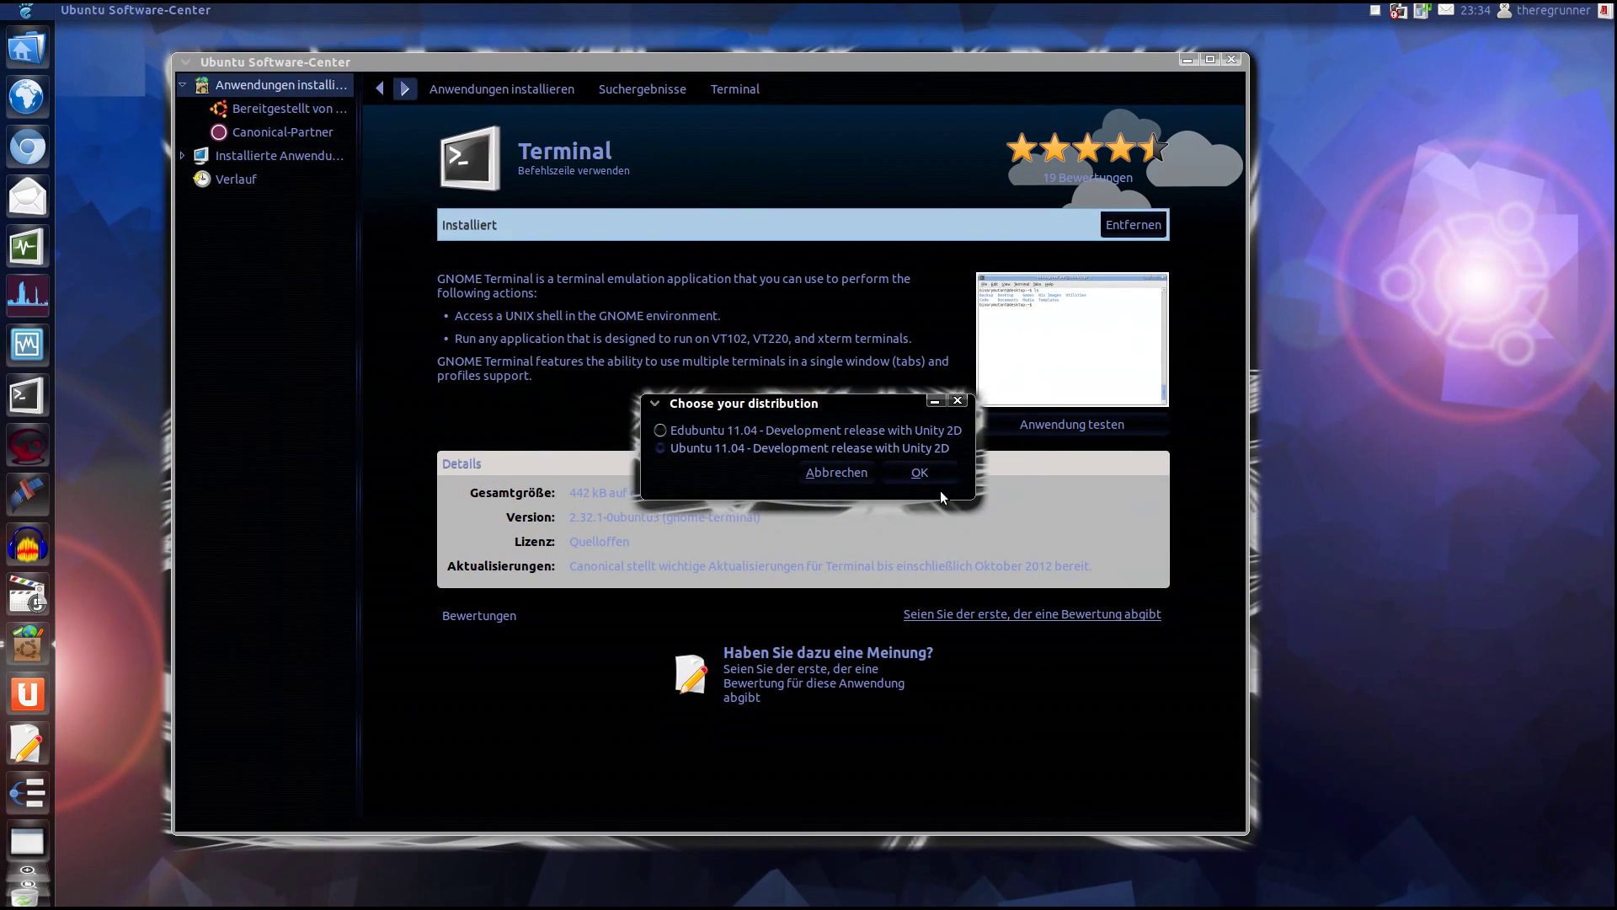
left_click(938, 477)
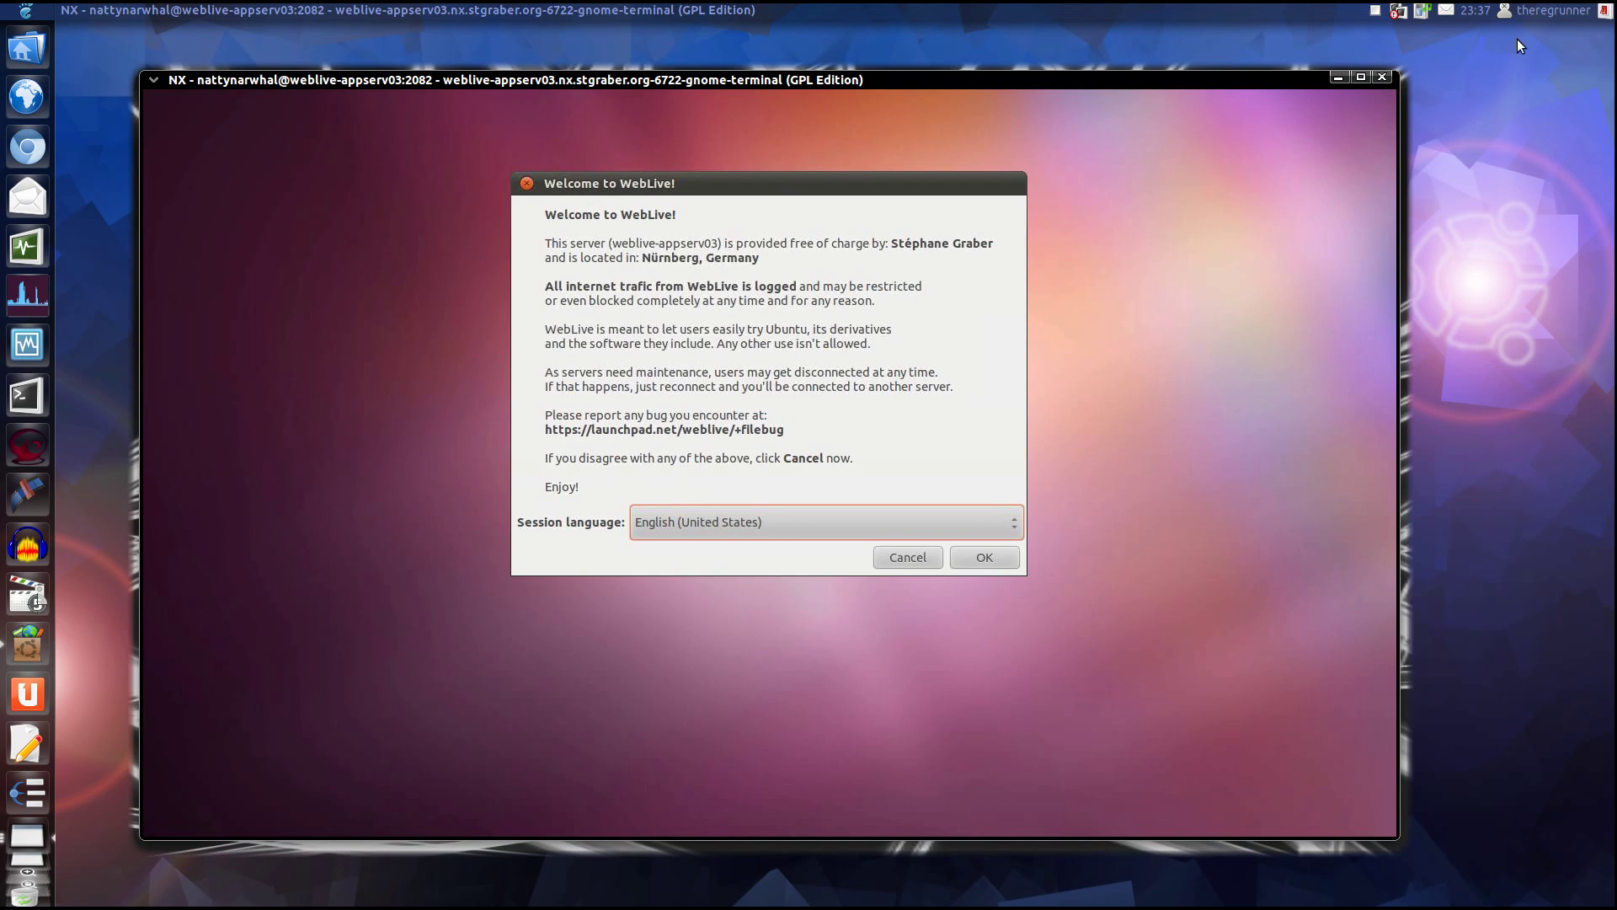
left_click_drag(790, 192, 746, 215)
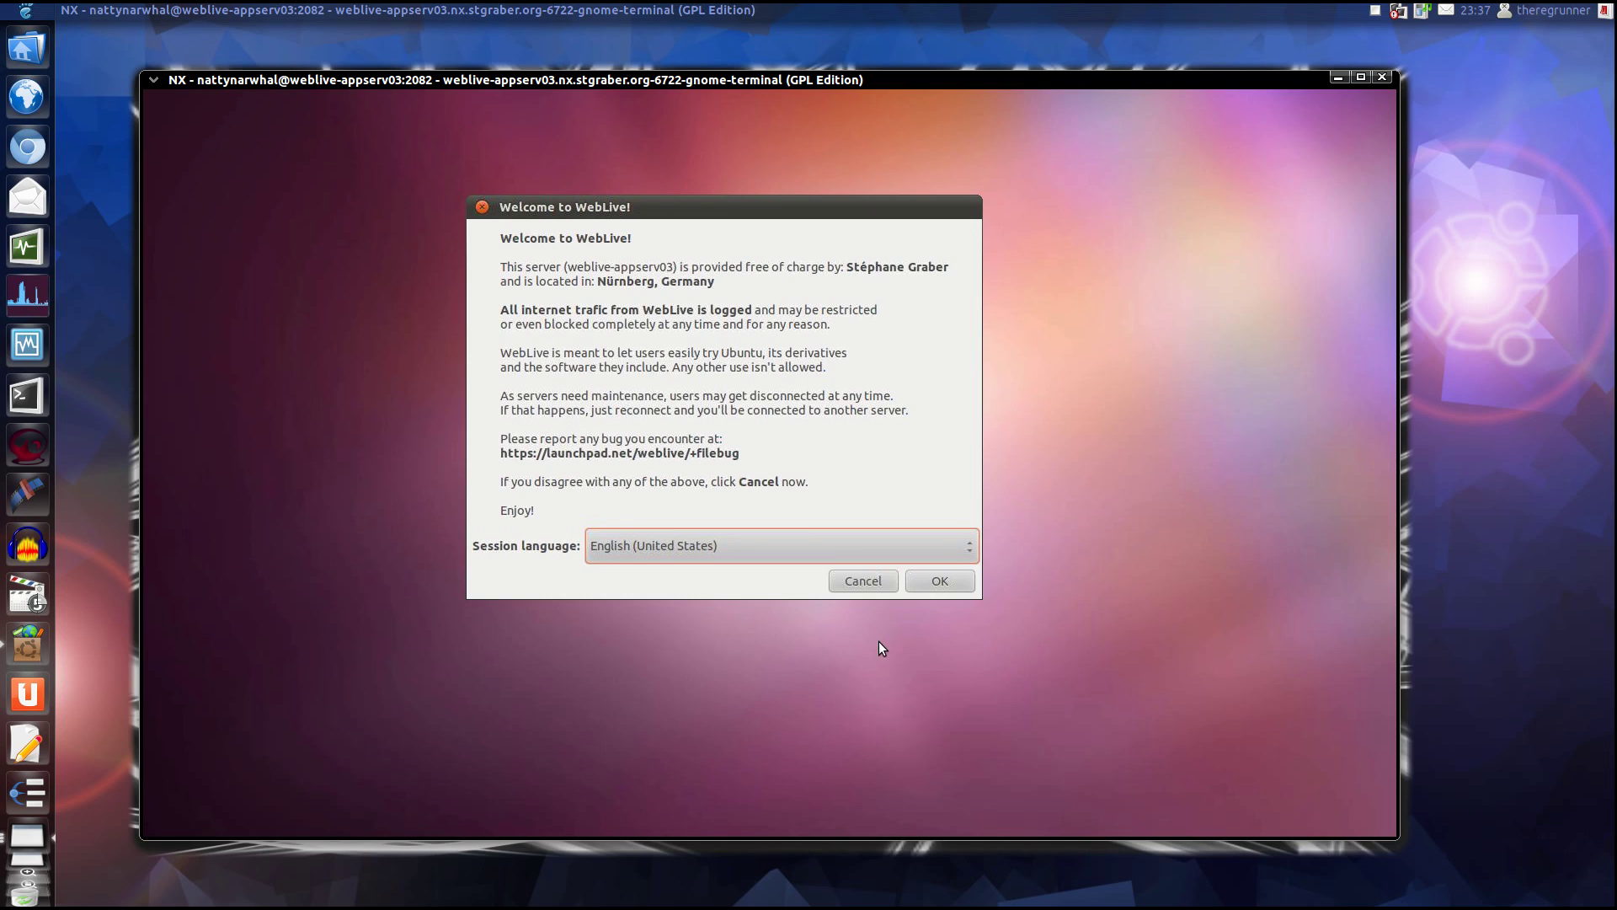
left_click(940, 581)
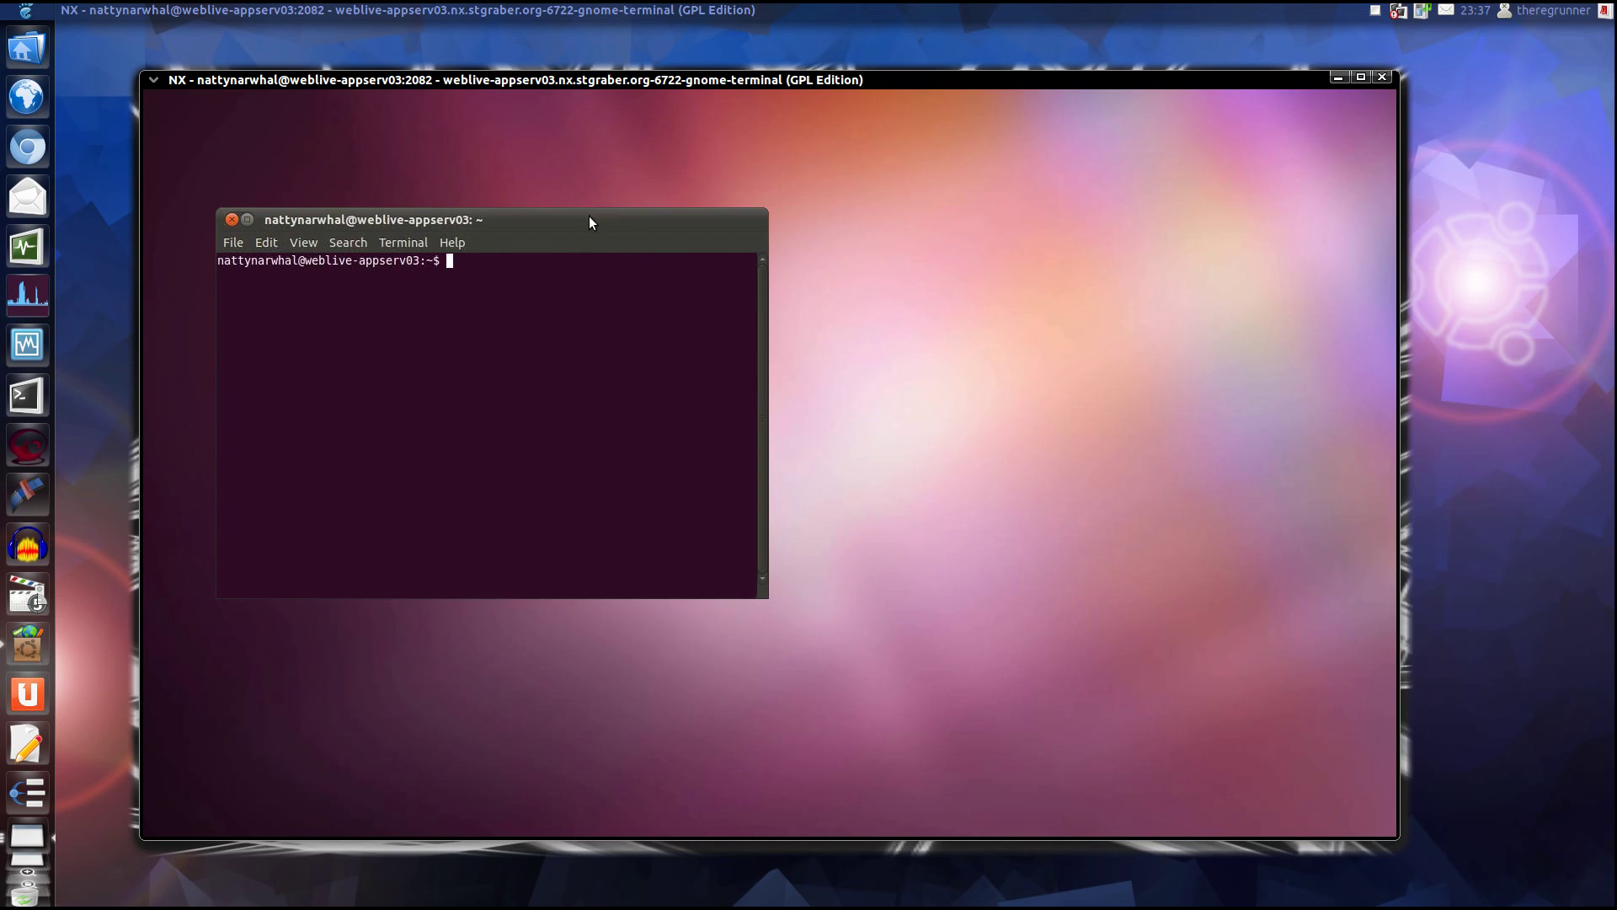
Step: Run gnome-panel in the remote terminal to bring up the Applications, Places and System panels
left_click_drag(589, 221, 795, 229)
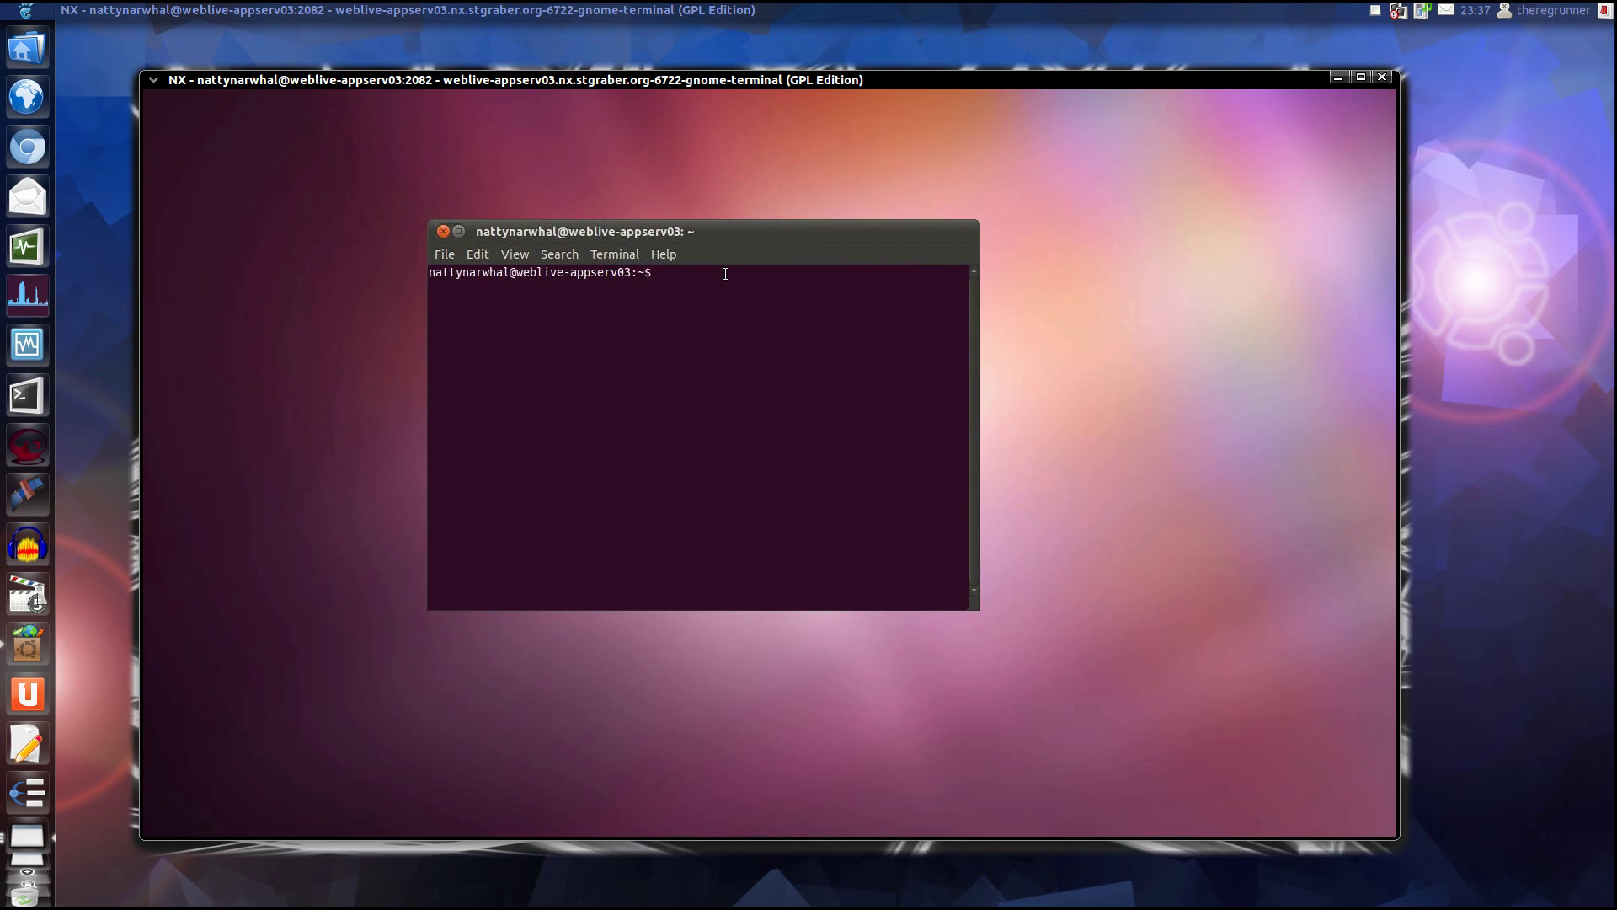
type("gnome-panel")
scroll(713, 261, "up", 5)
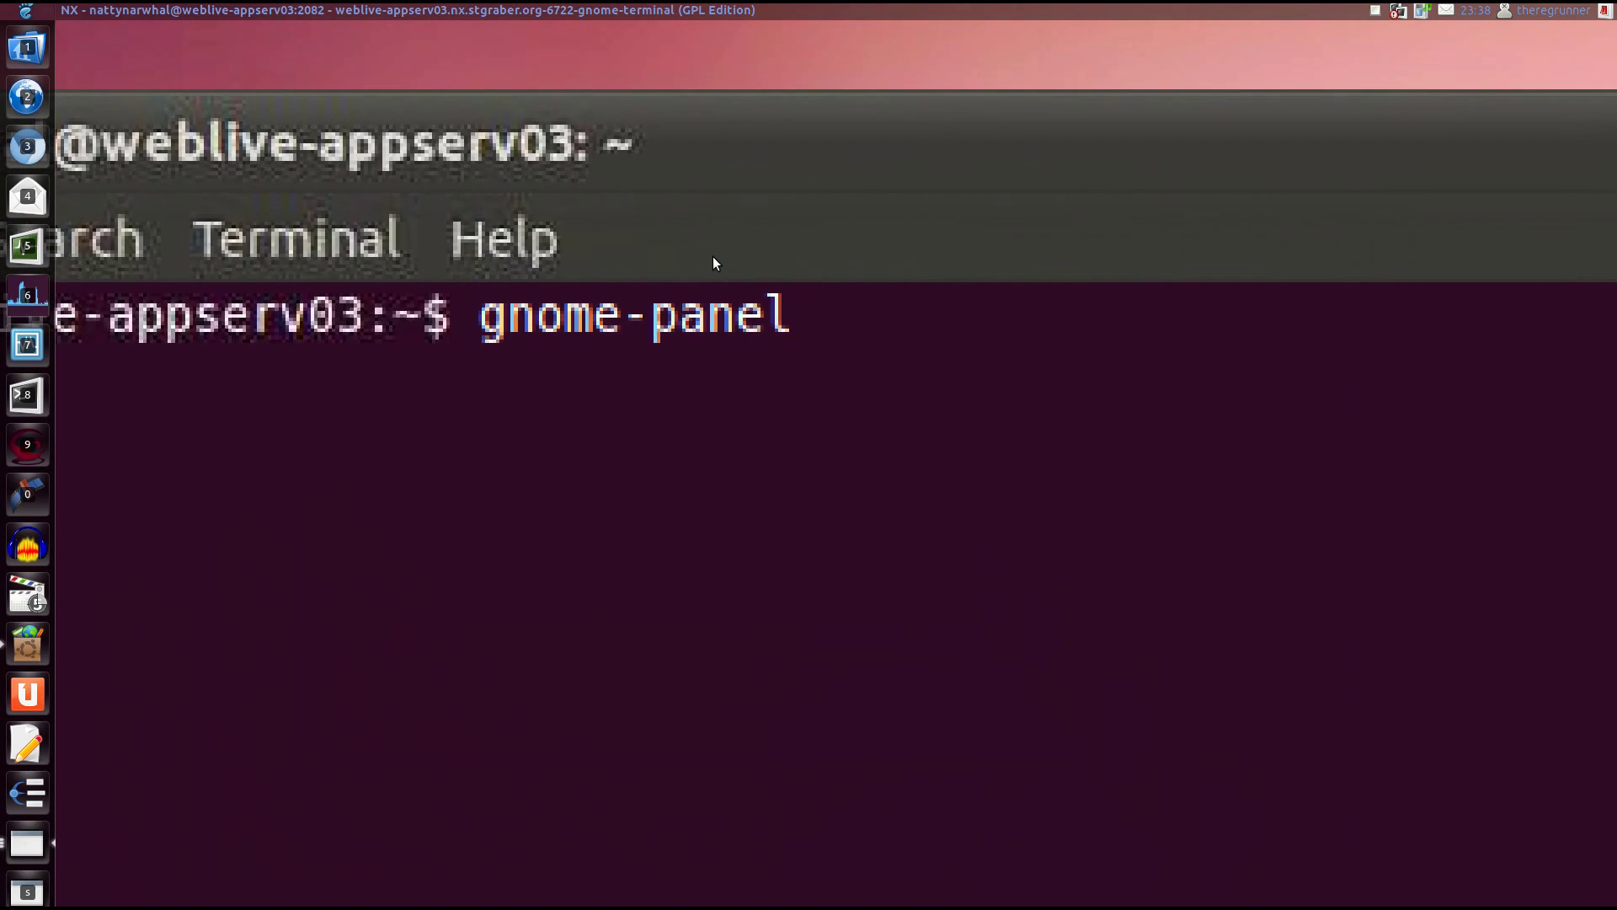
scroll(713, 262, "down", 5)
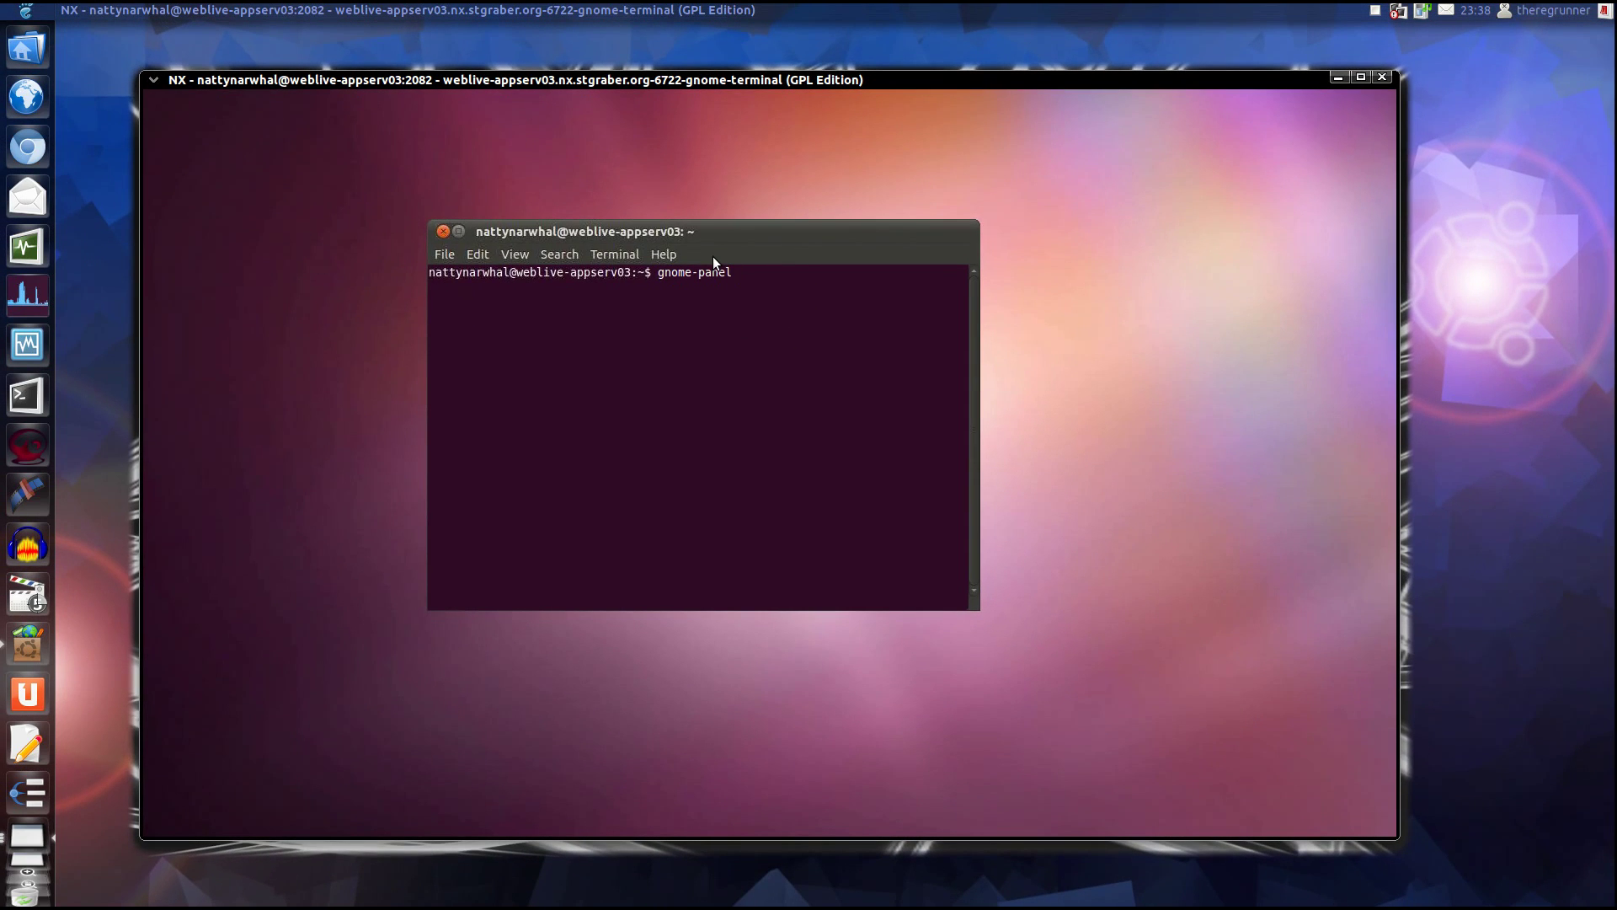
key("Return")
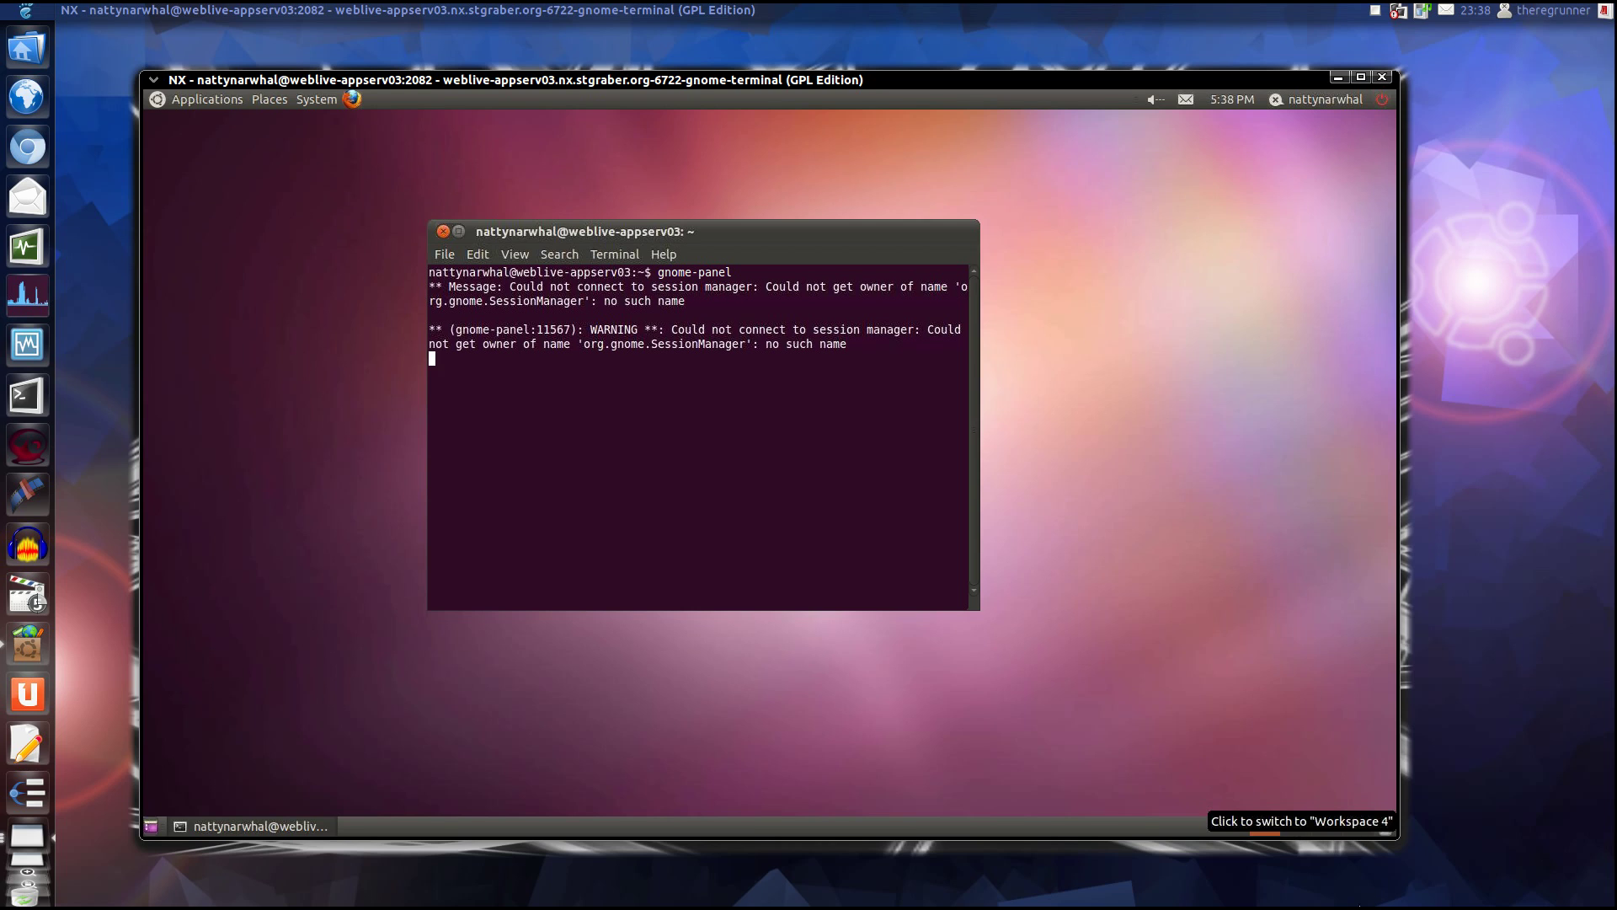
Step: Nudge the remote terminal aside and open the remote desktop's System menu
scroll(1357, 871, "up", 3)
scroll(1333, 842, "up", 2)
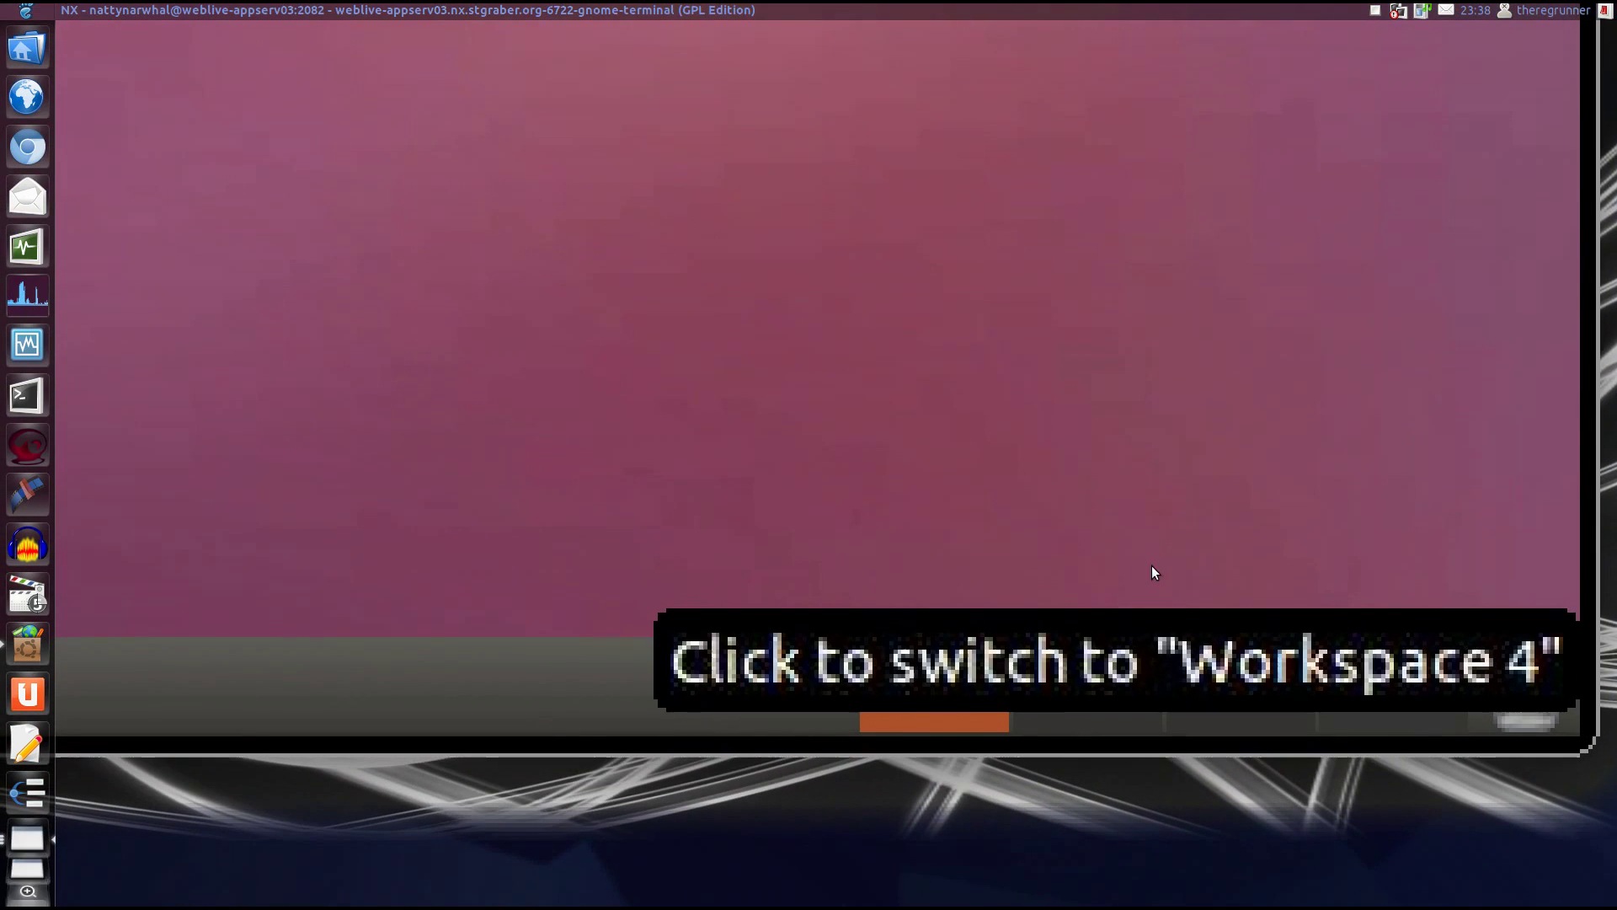
scroll(1084, 723, "down", 5)
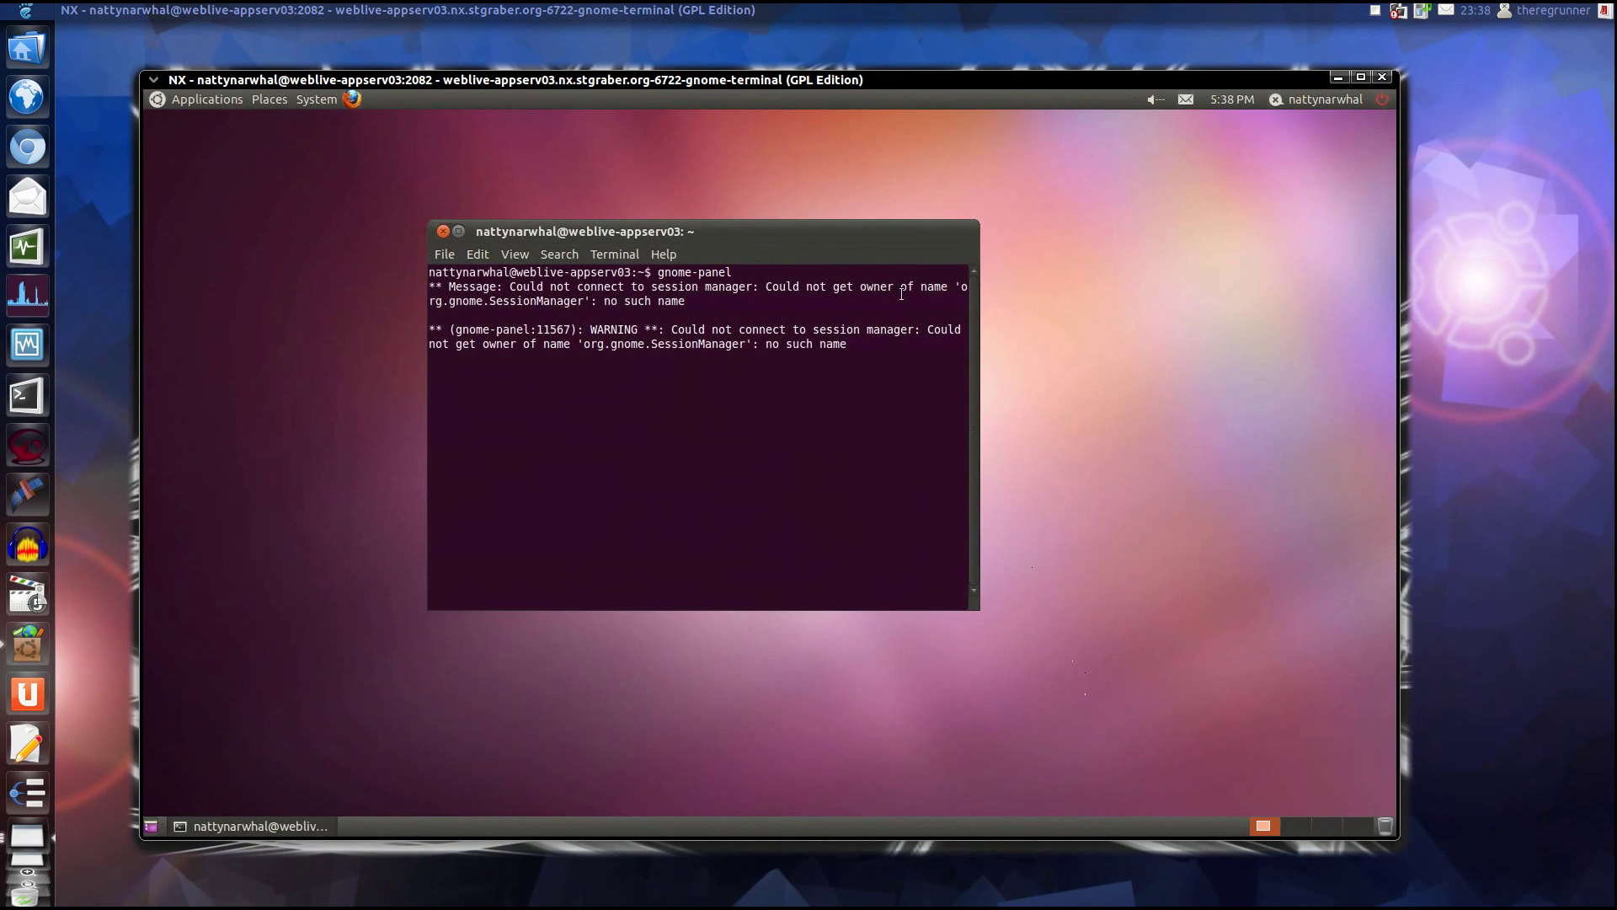
left_click_drag(830, 231, 842, 237)
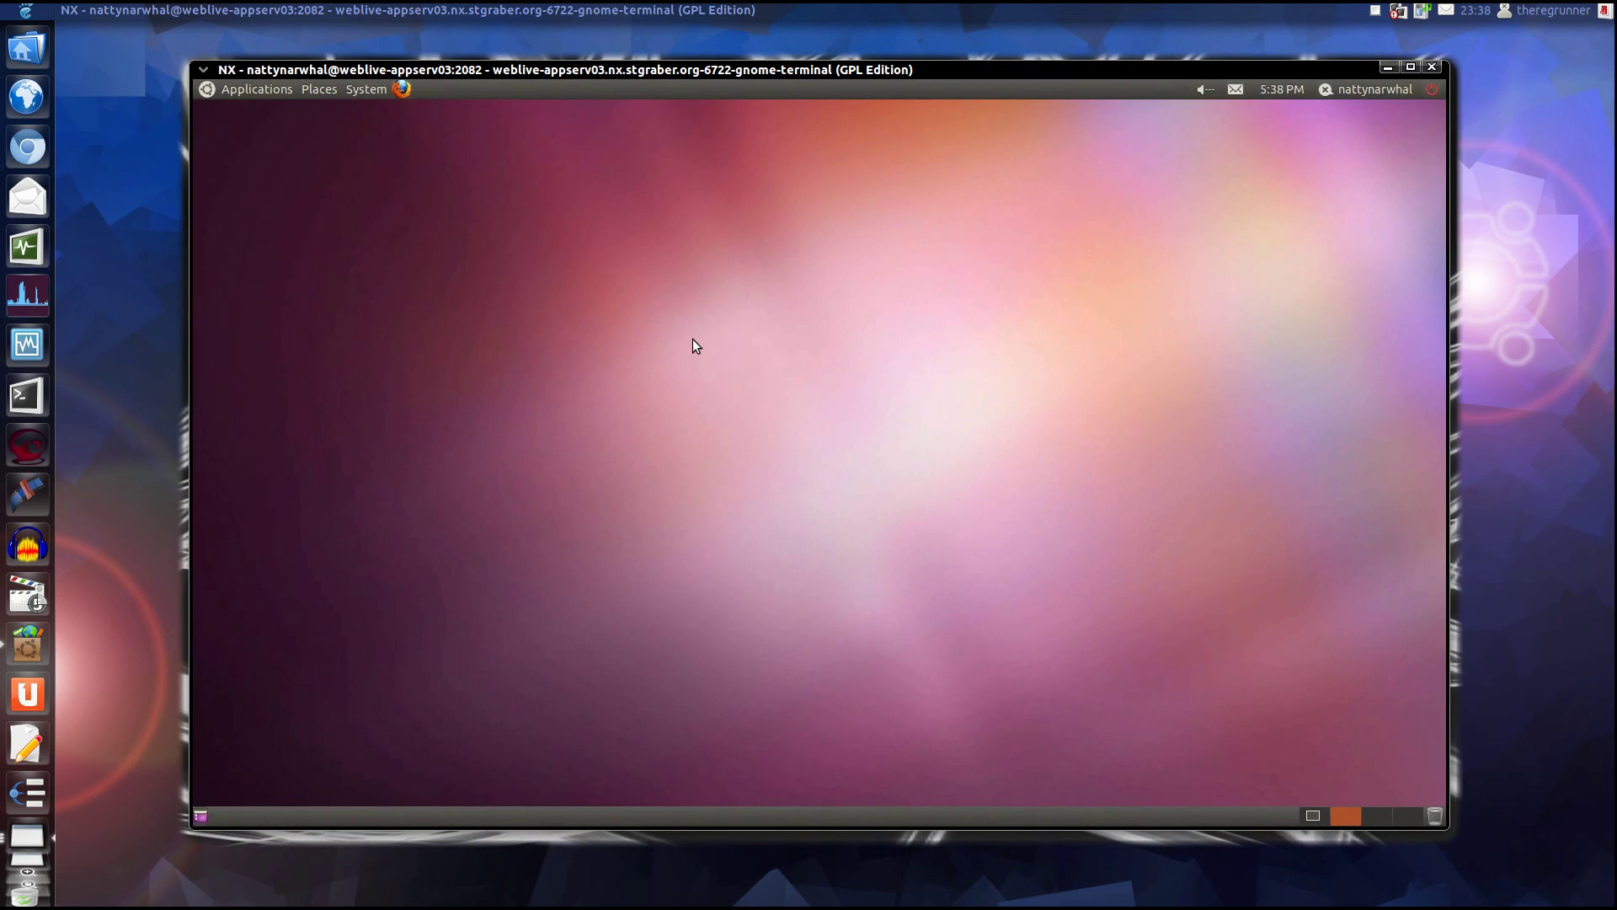
left_click(362, 91)
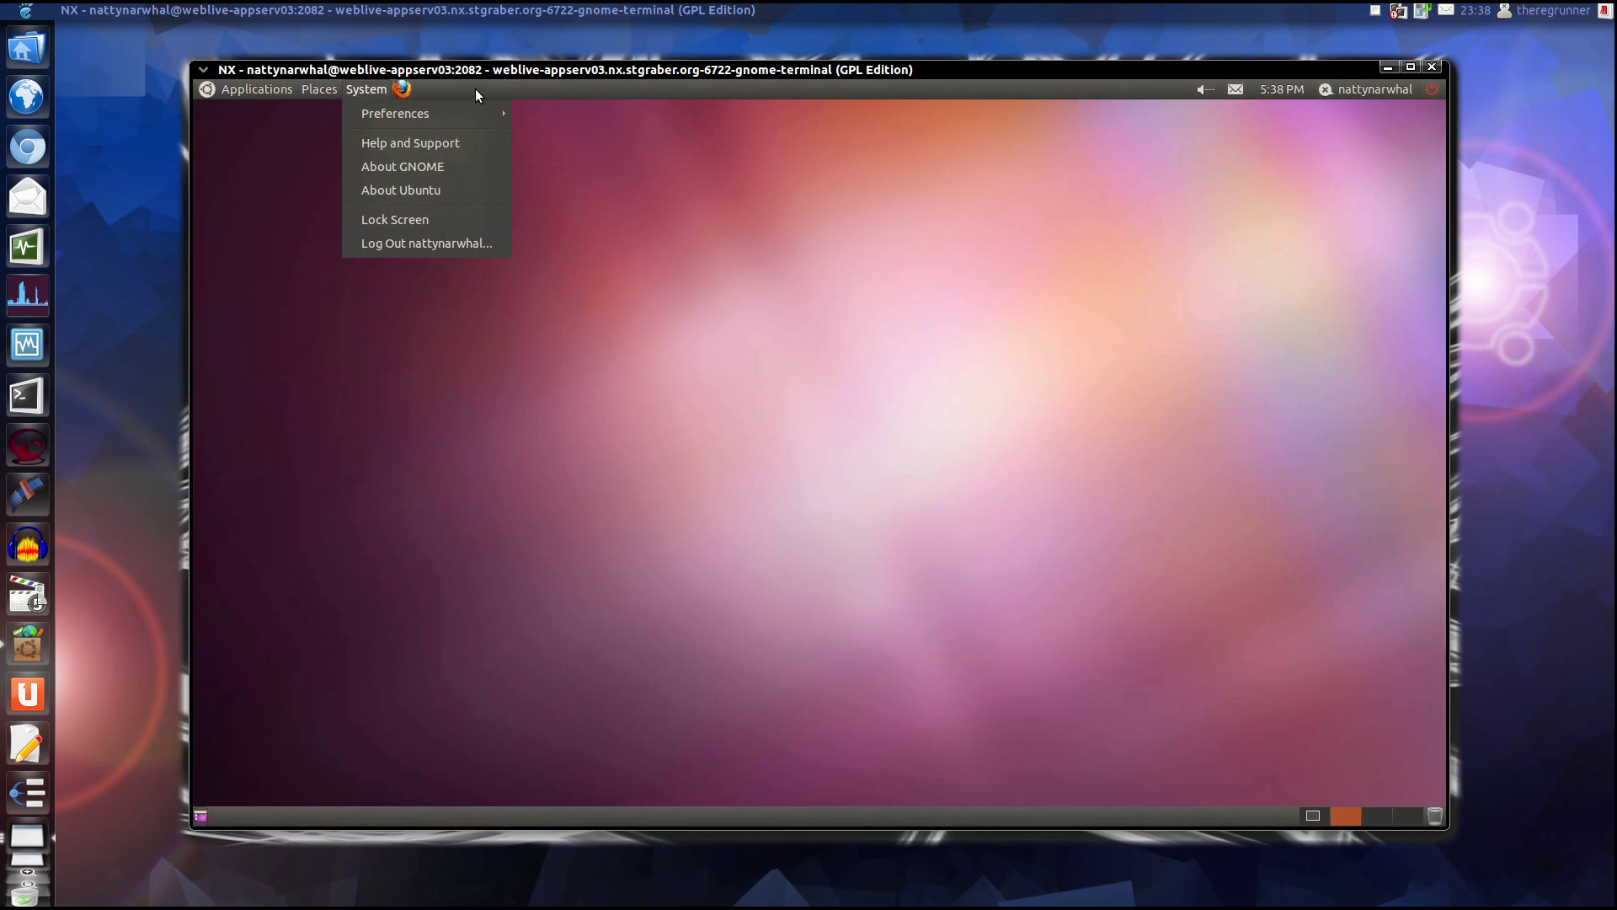
Step: Launch Firefox from the remote top panel and load myip.is
left_click(439, 87)
left_click(405, 92)
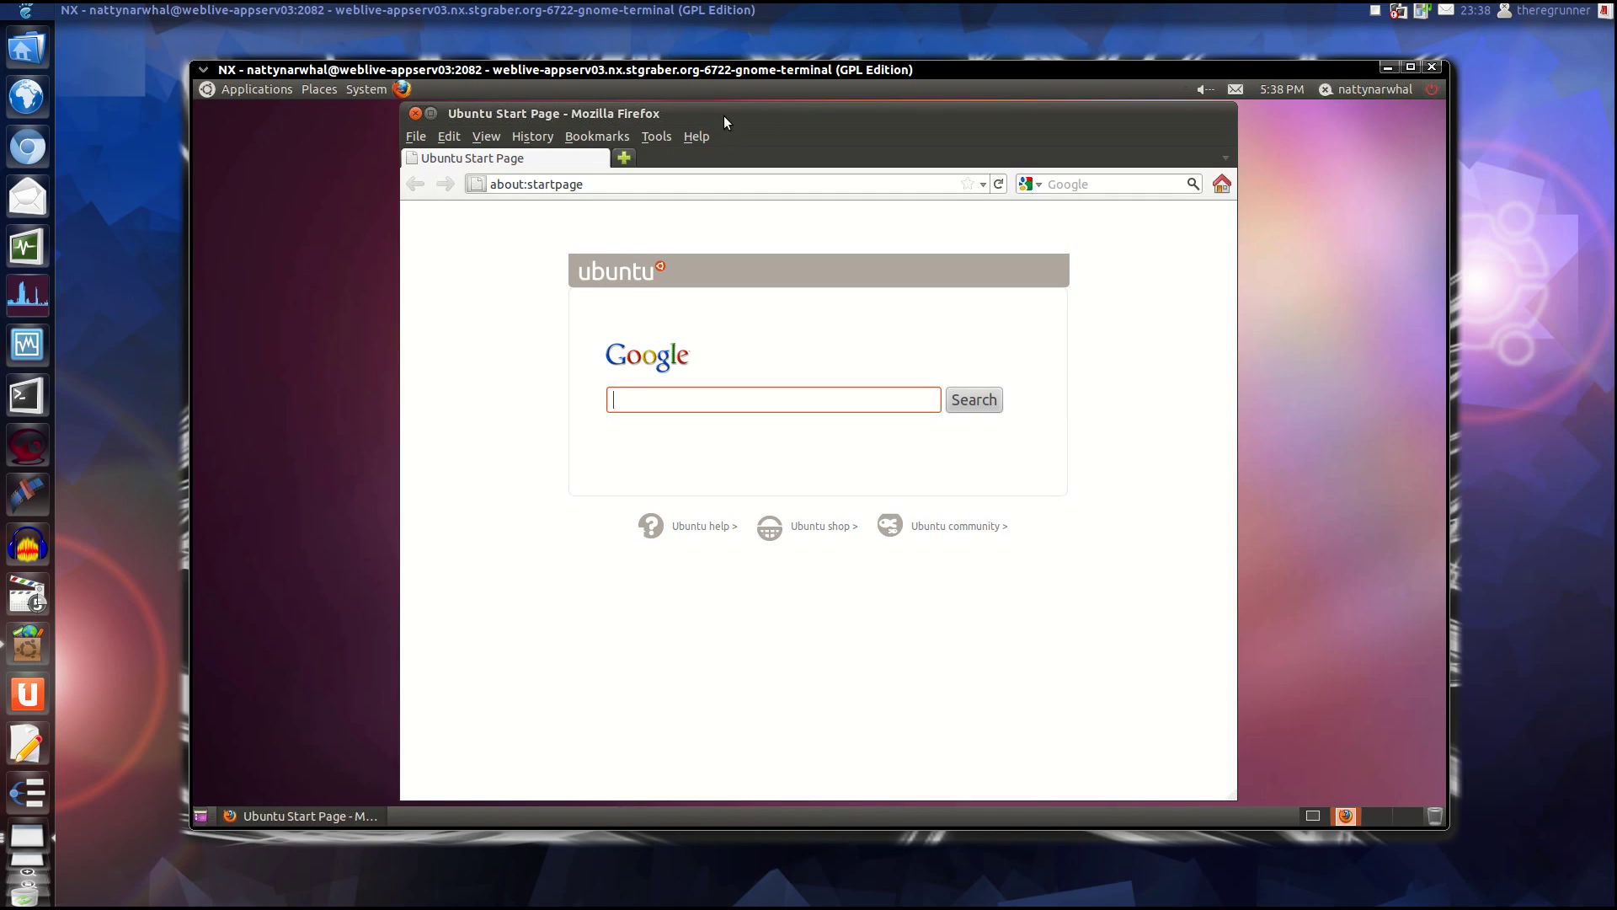
left_click_drag(724, 118, 689, 128)
left_click(480, 184)
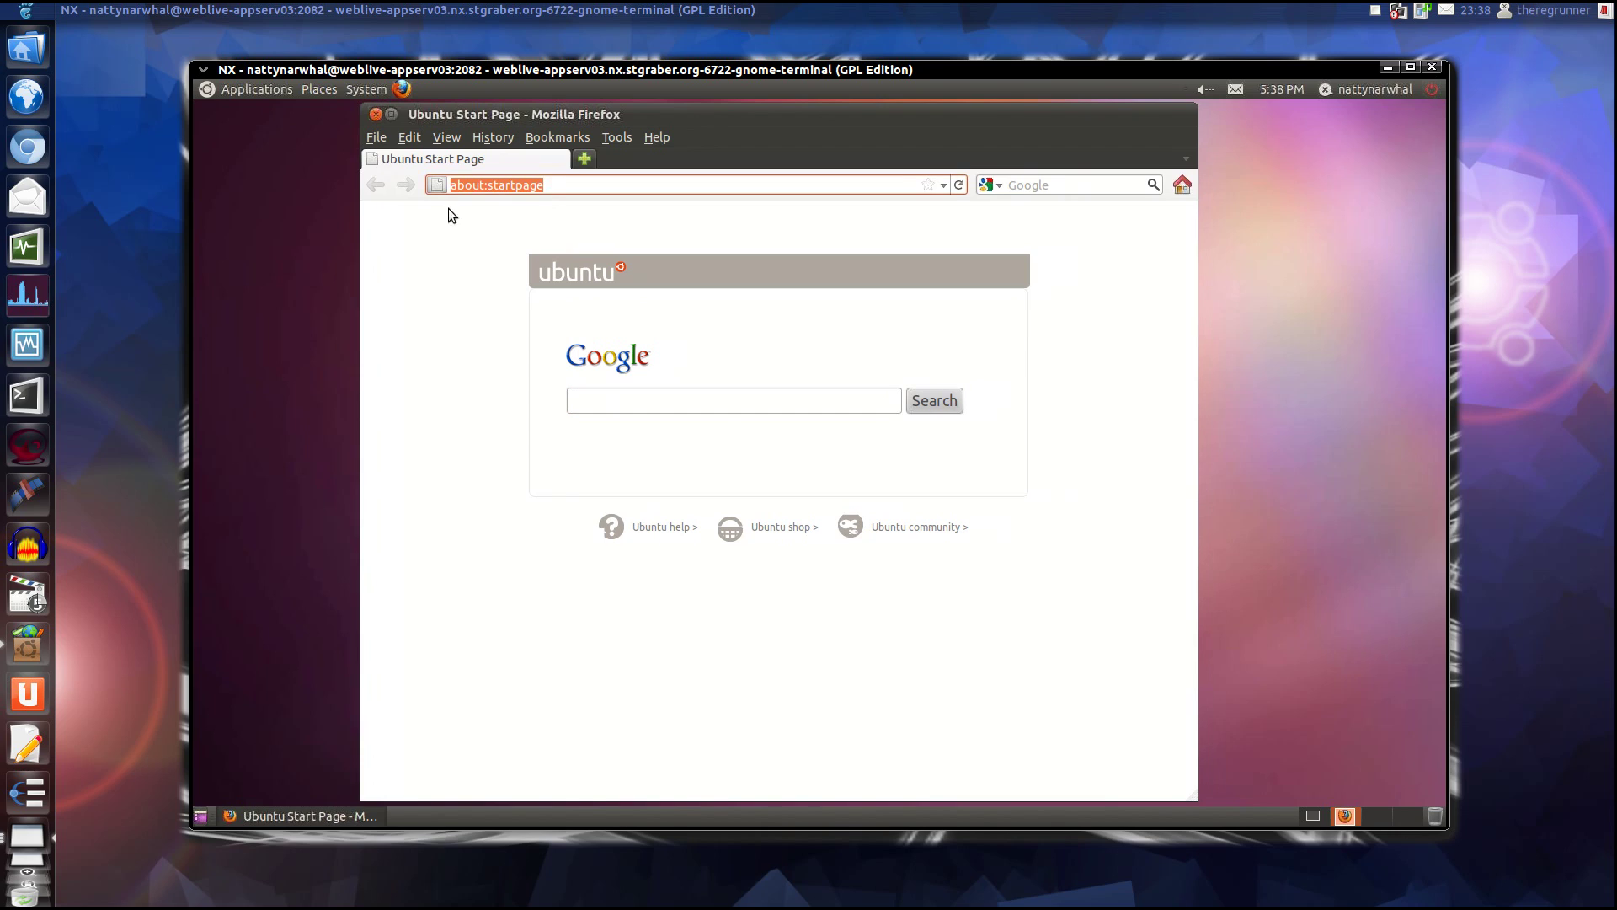
type("myip")
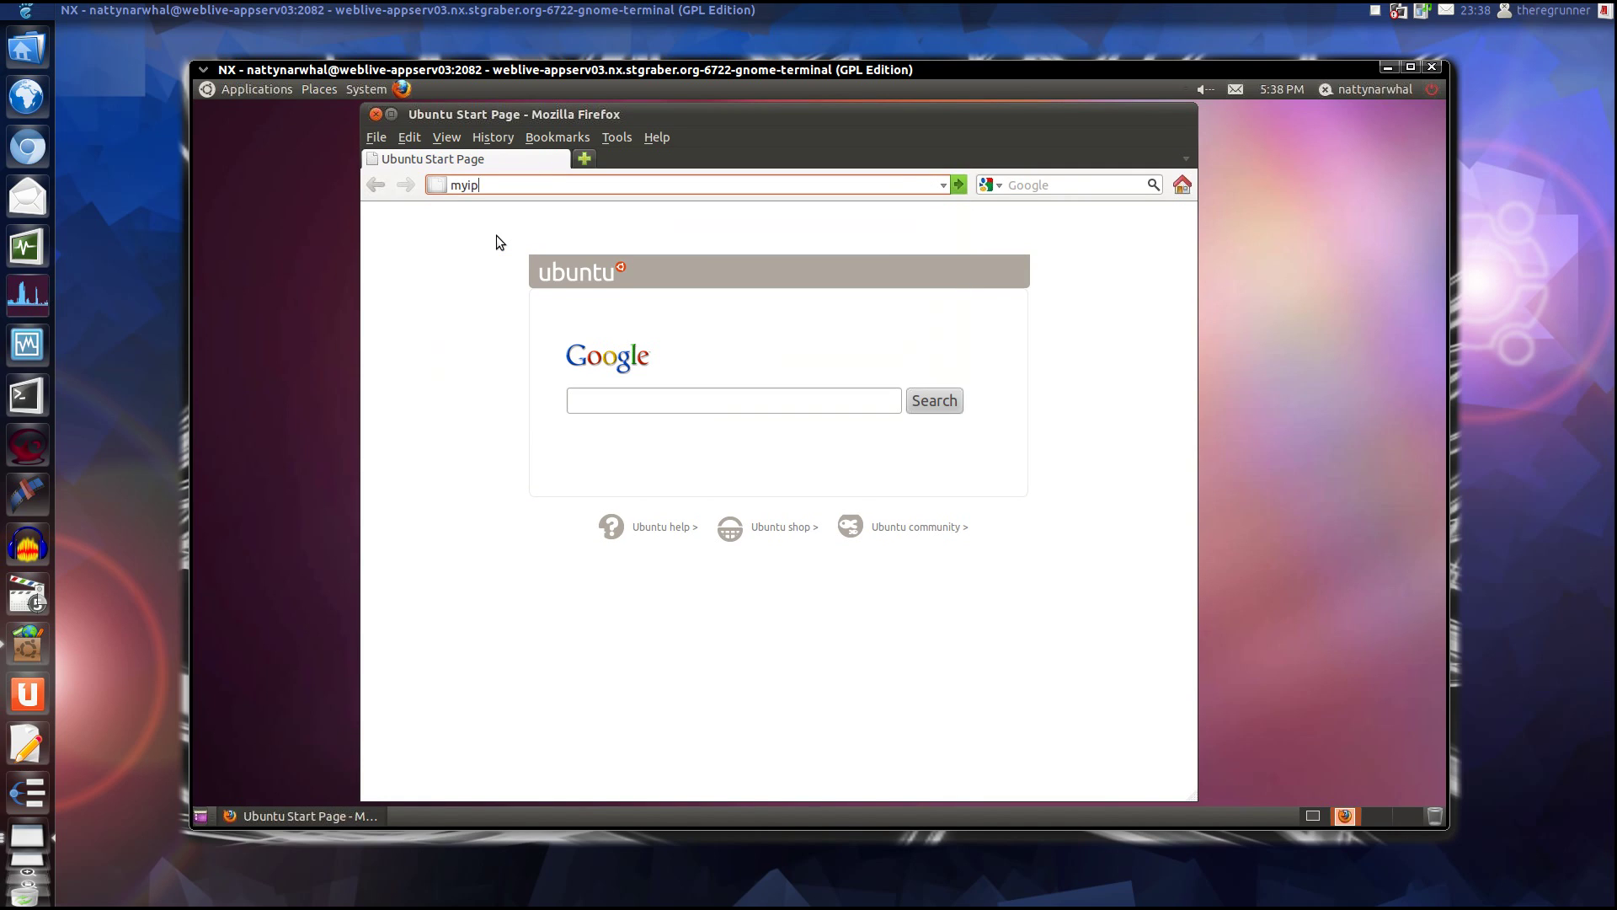
type(".is")
key("Return")
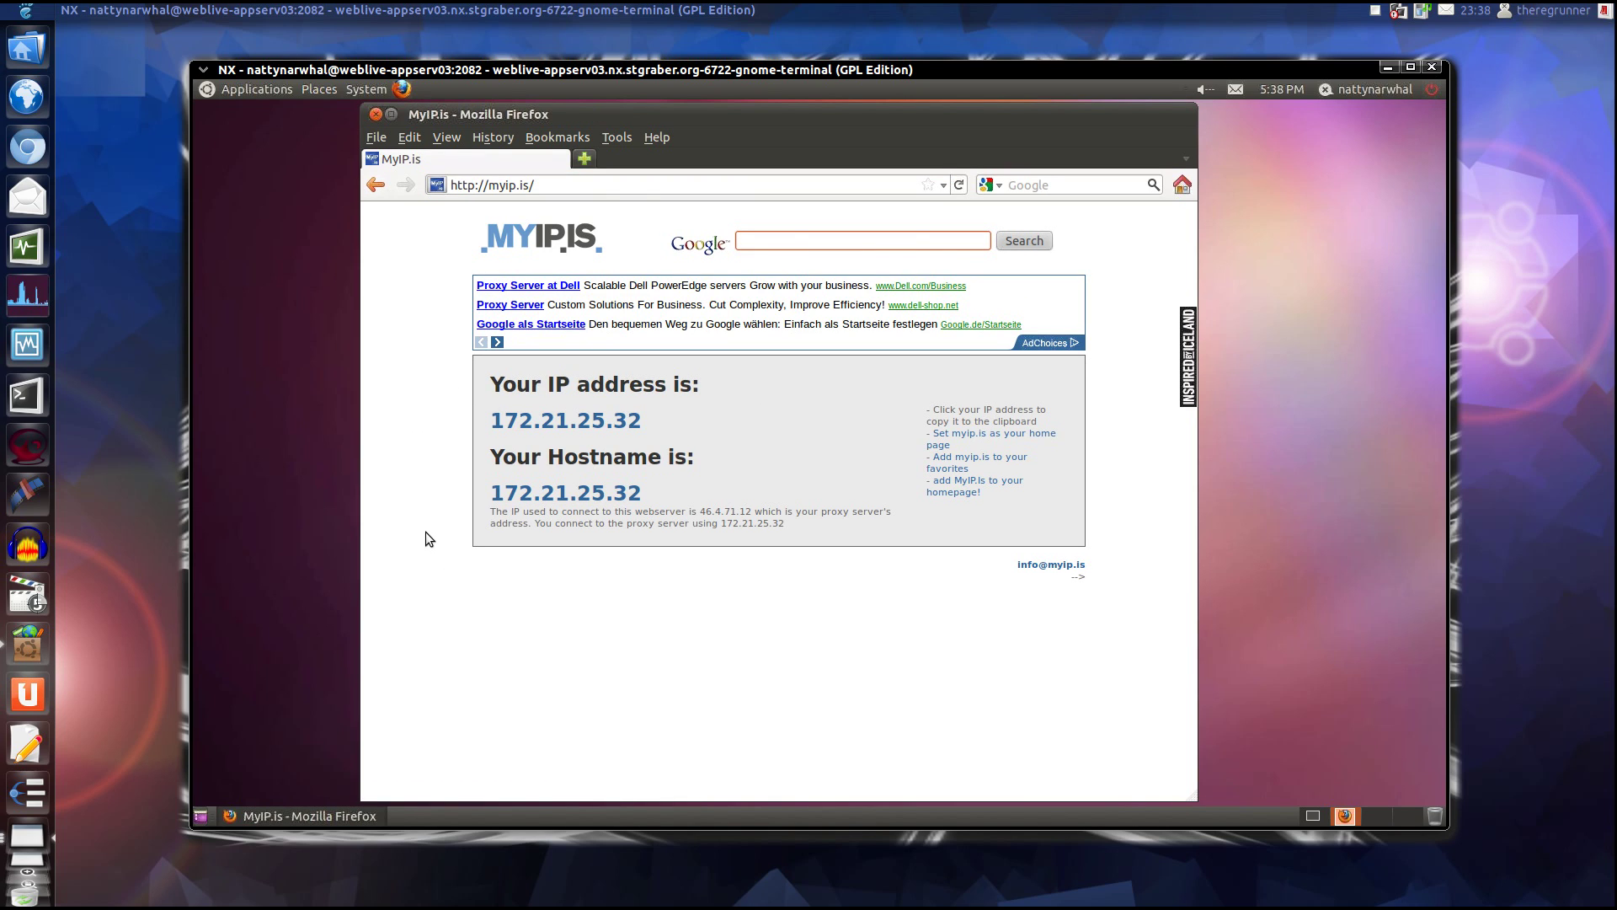
Step: Reposition the Firefox window to view the reported IP address 172.21.25.32
scroll(427, 527, "up", 3)
scroll(427, 524, "down", 3)
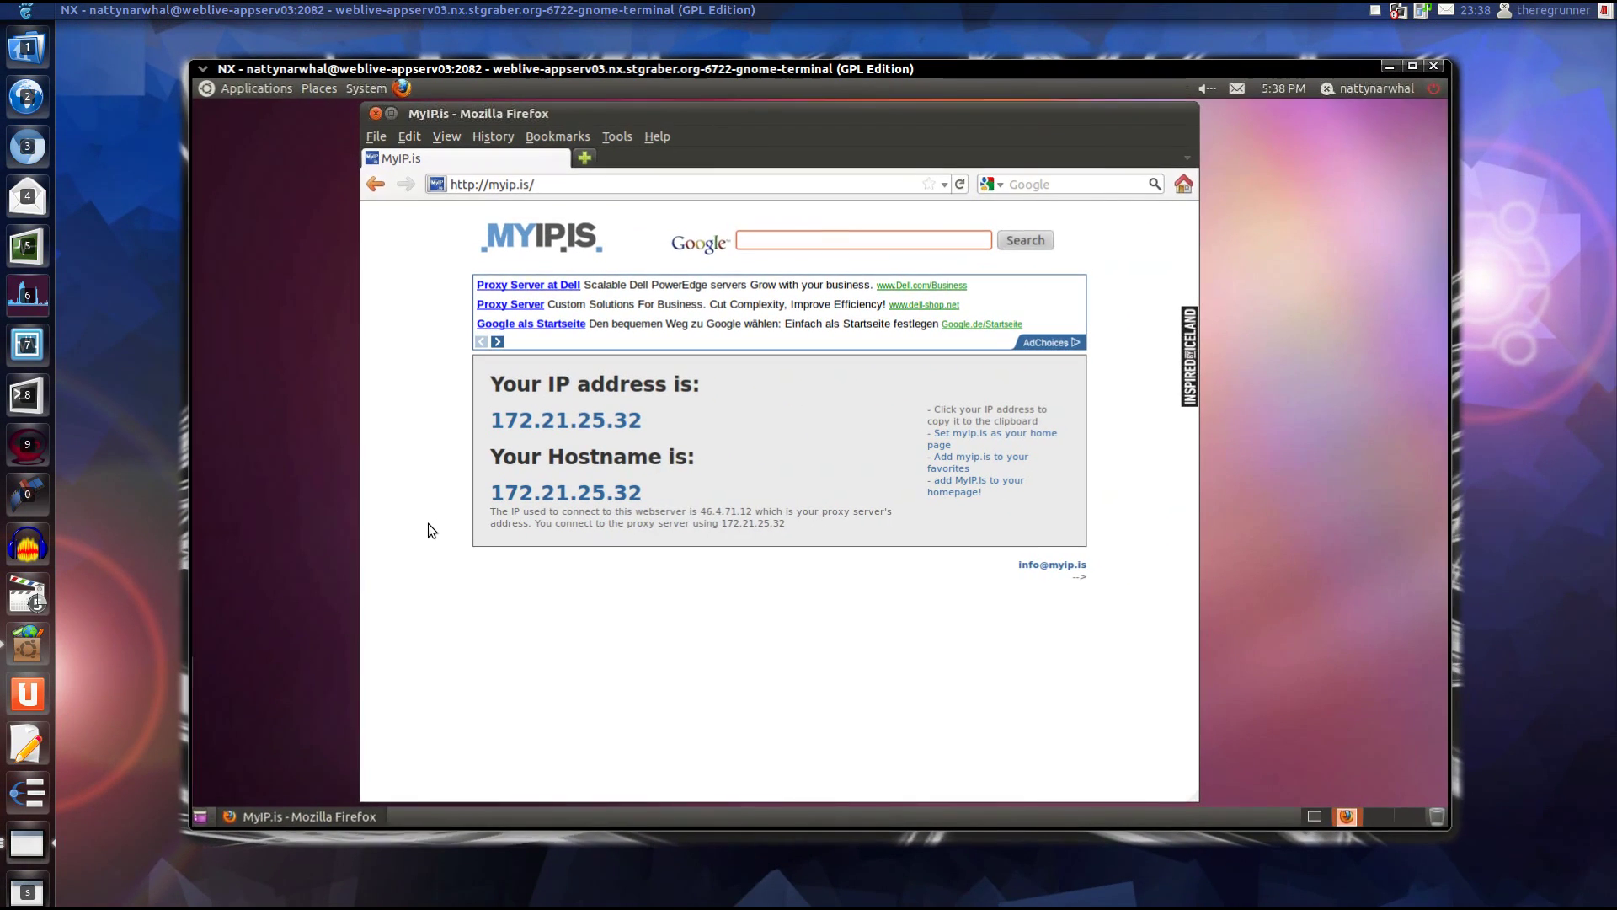
left_click_drag(705, 122, 690, 121)
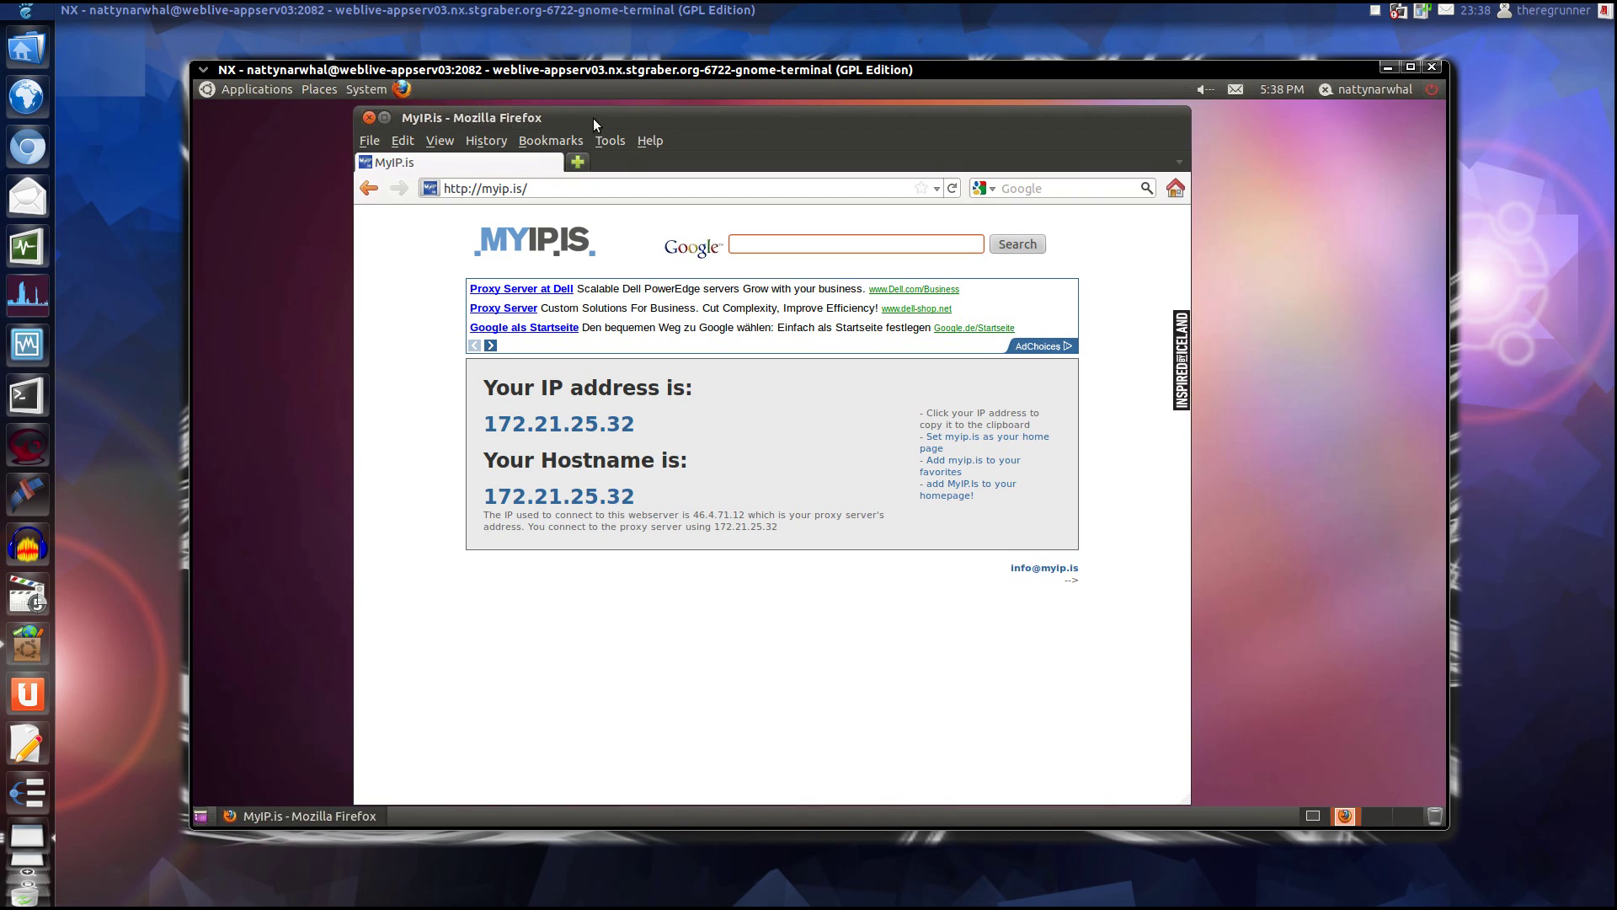
left_click_drag(593, 118, 594, 114)
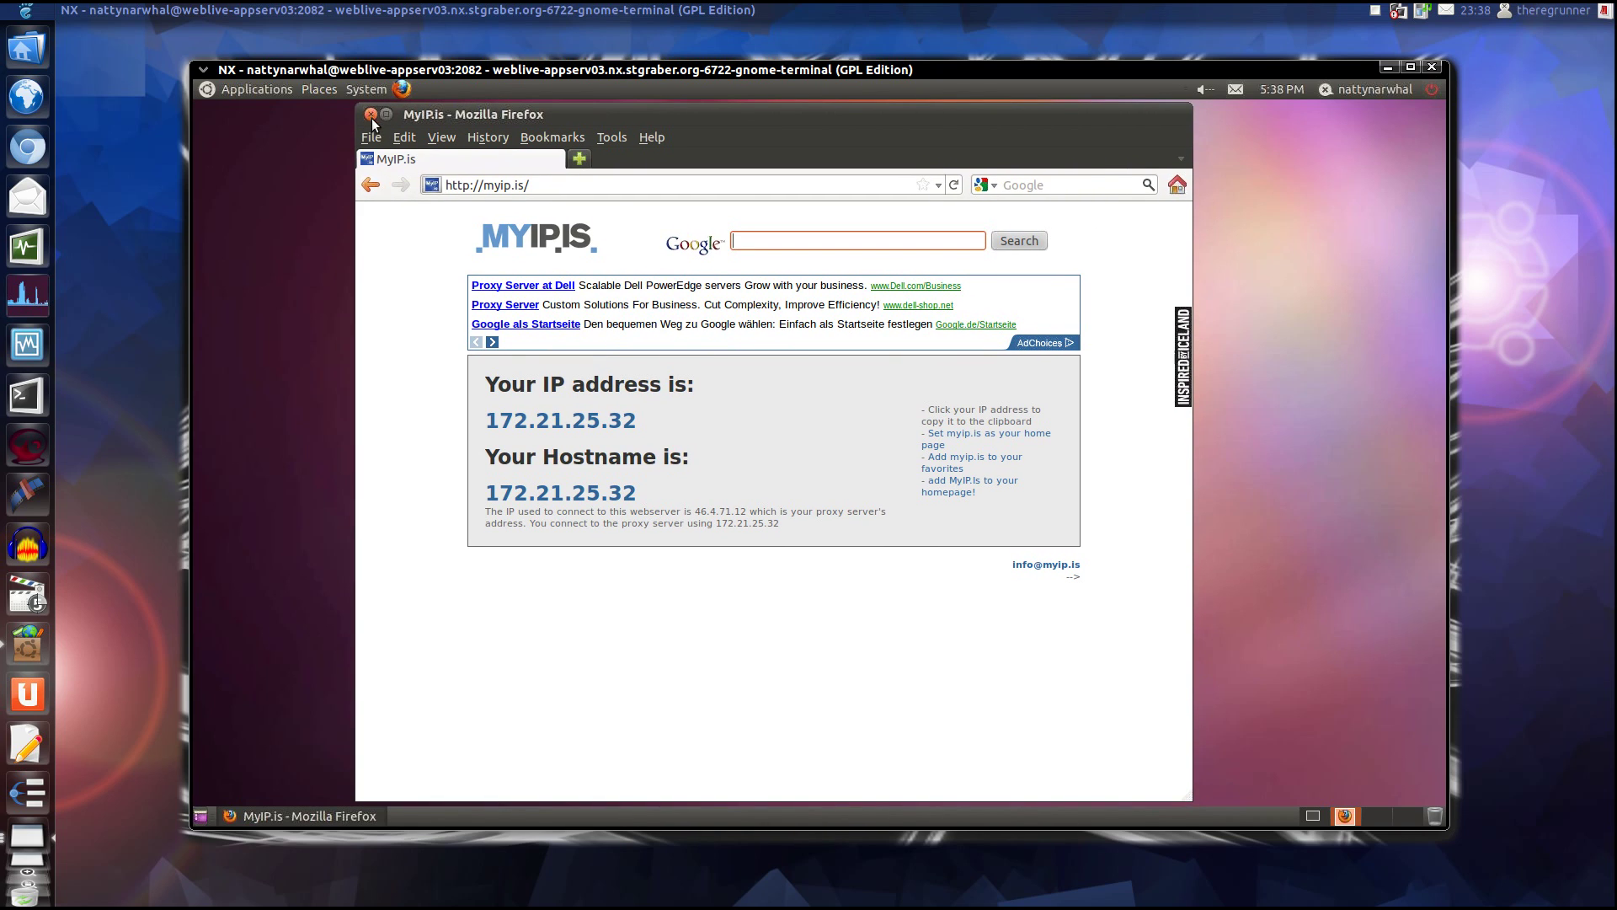
left_click_drag(735, 116, 731, 117)
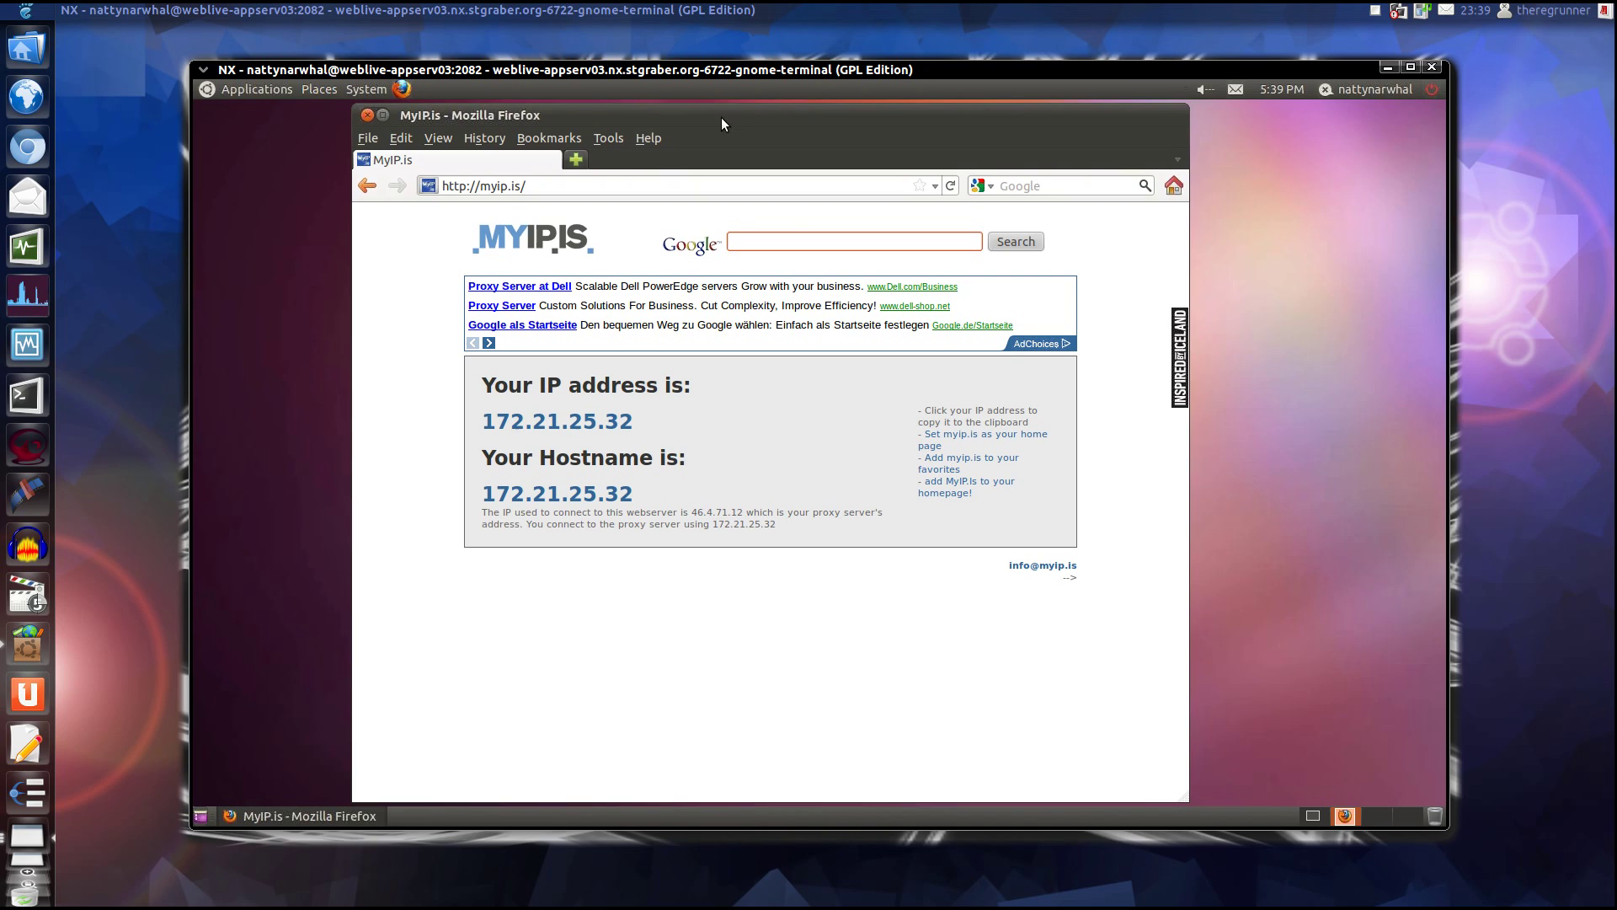
left_click_drag(689, 114, 696, 115)
Step: Close Firefox and briefly open and dismiss the System menu
left_click(376, 117)
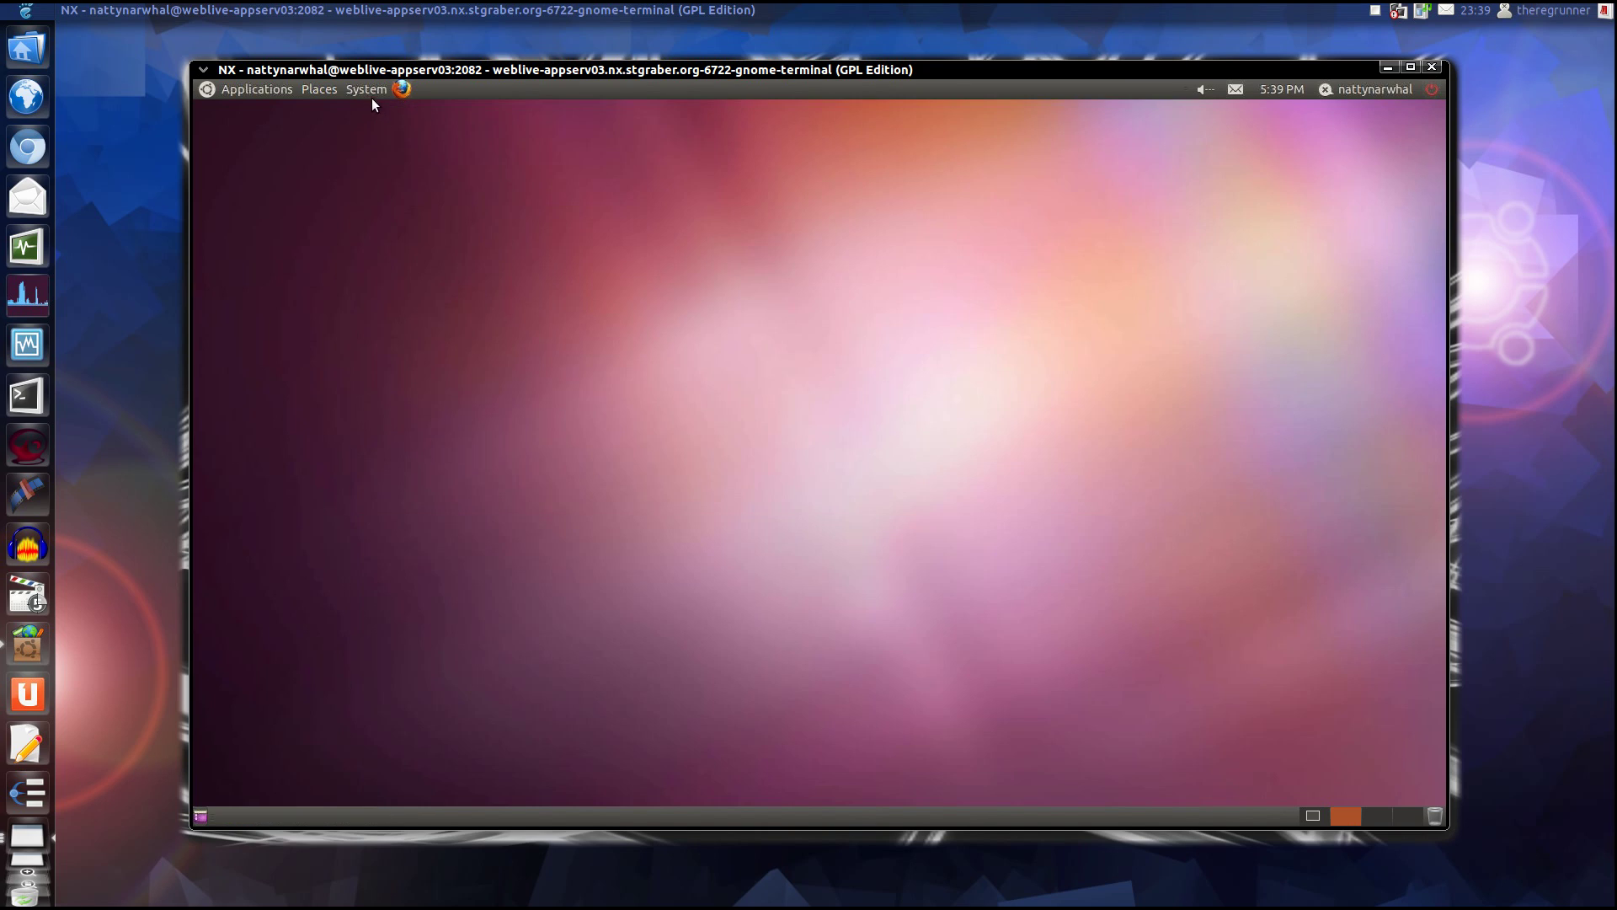
left_click(369, 94)
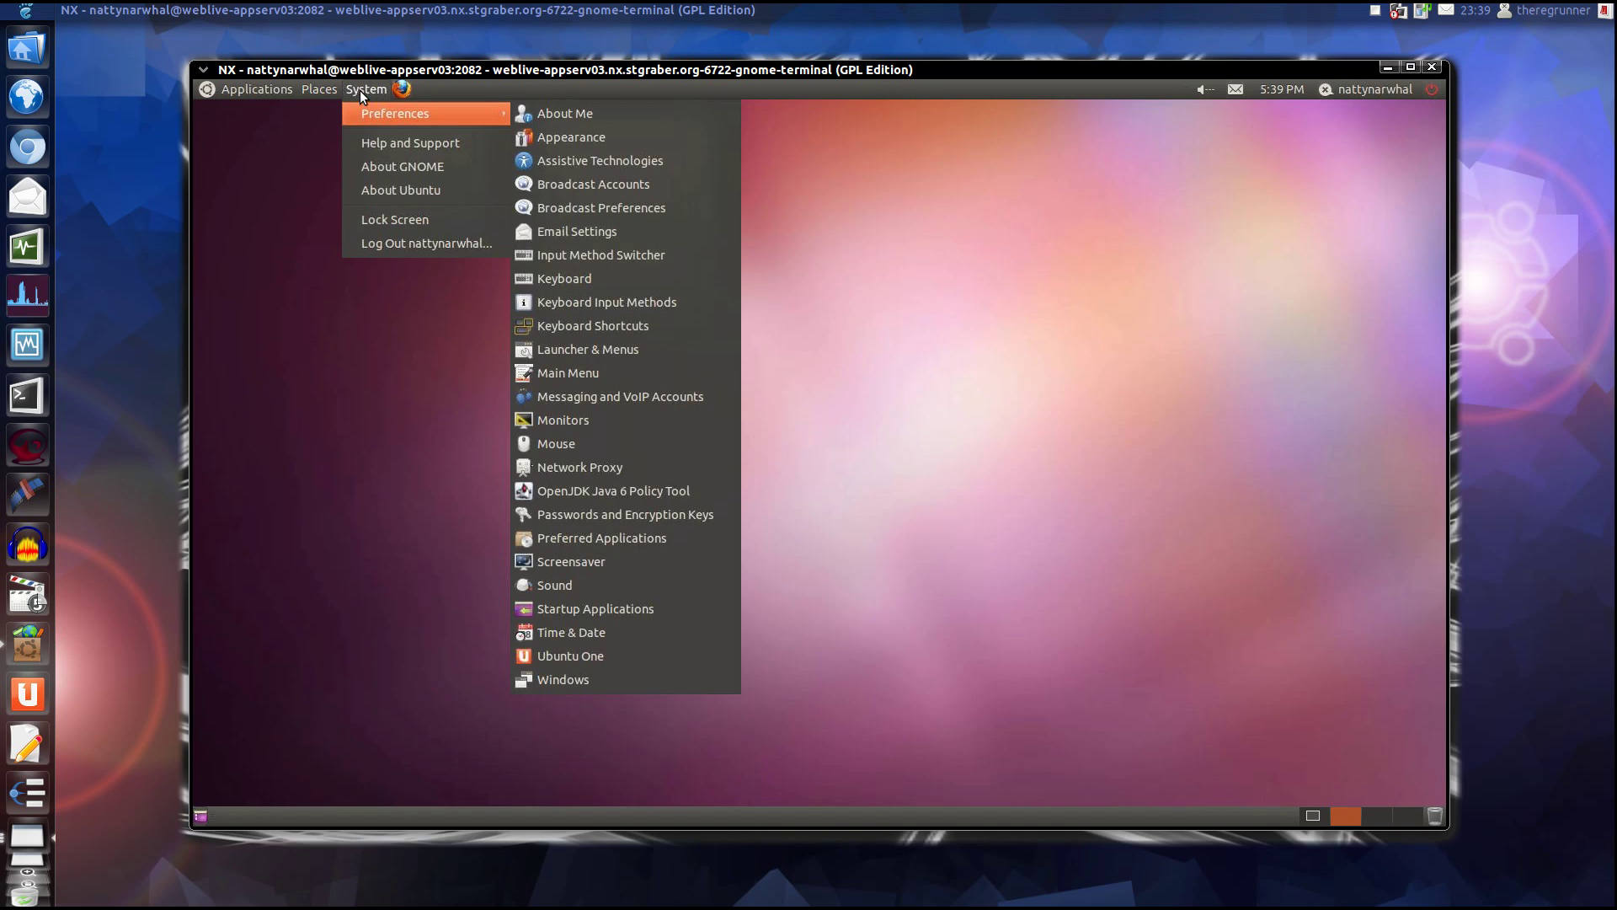
left_click(1133, 303)
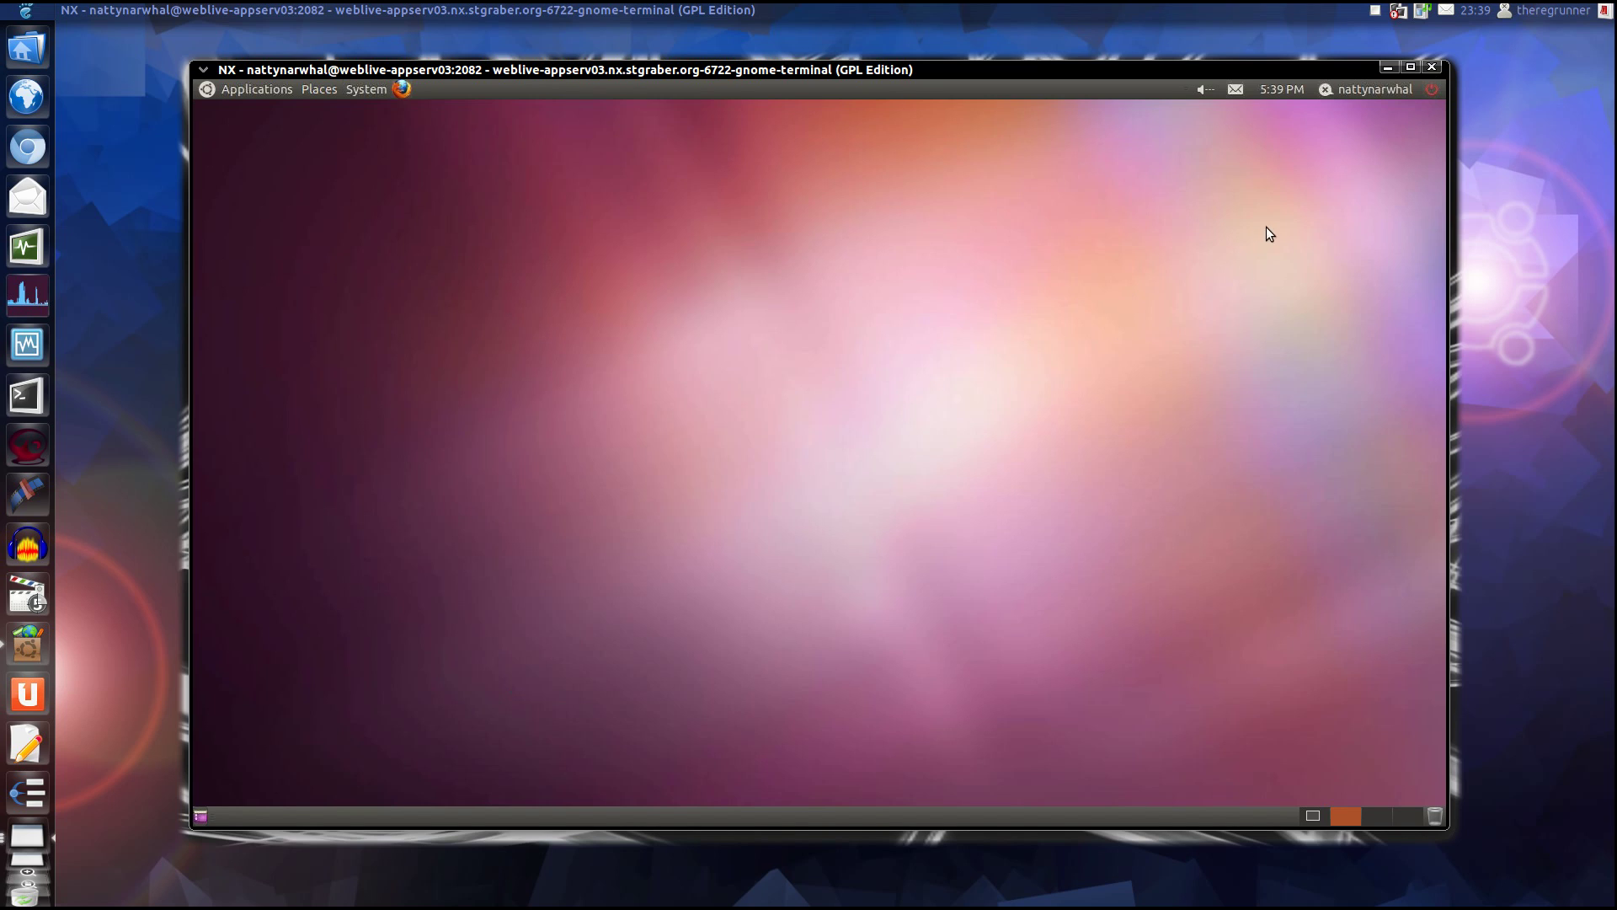
Step: Open the About Me profile dialog from the user menu, then close it
left_click(1362, 91)
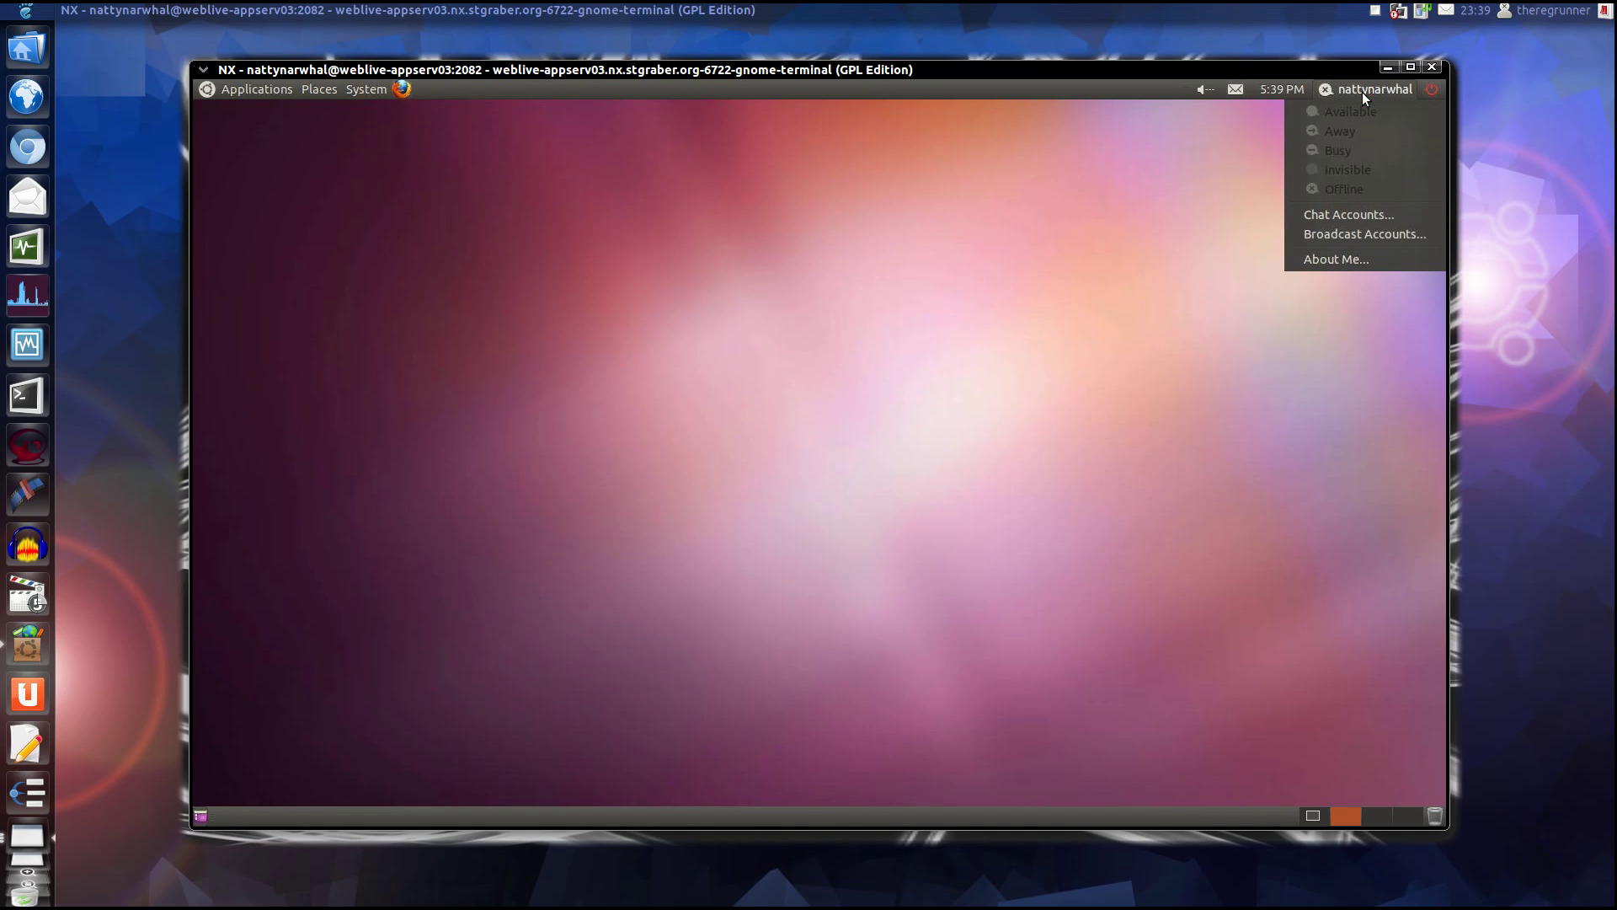
left_click(1368, 262)
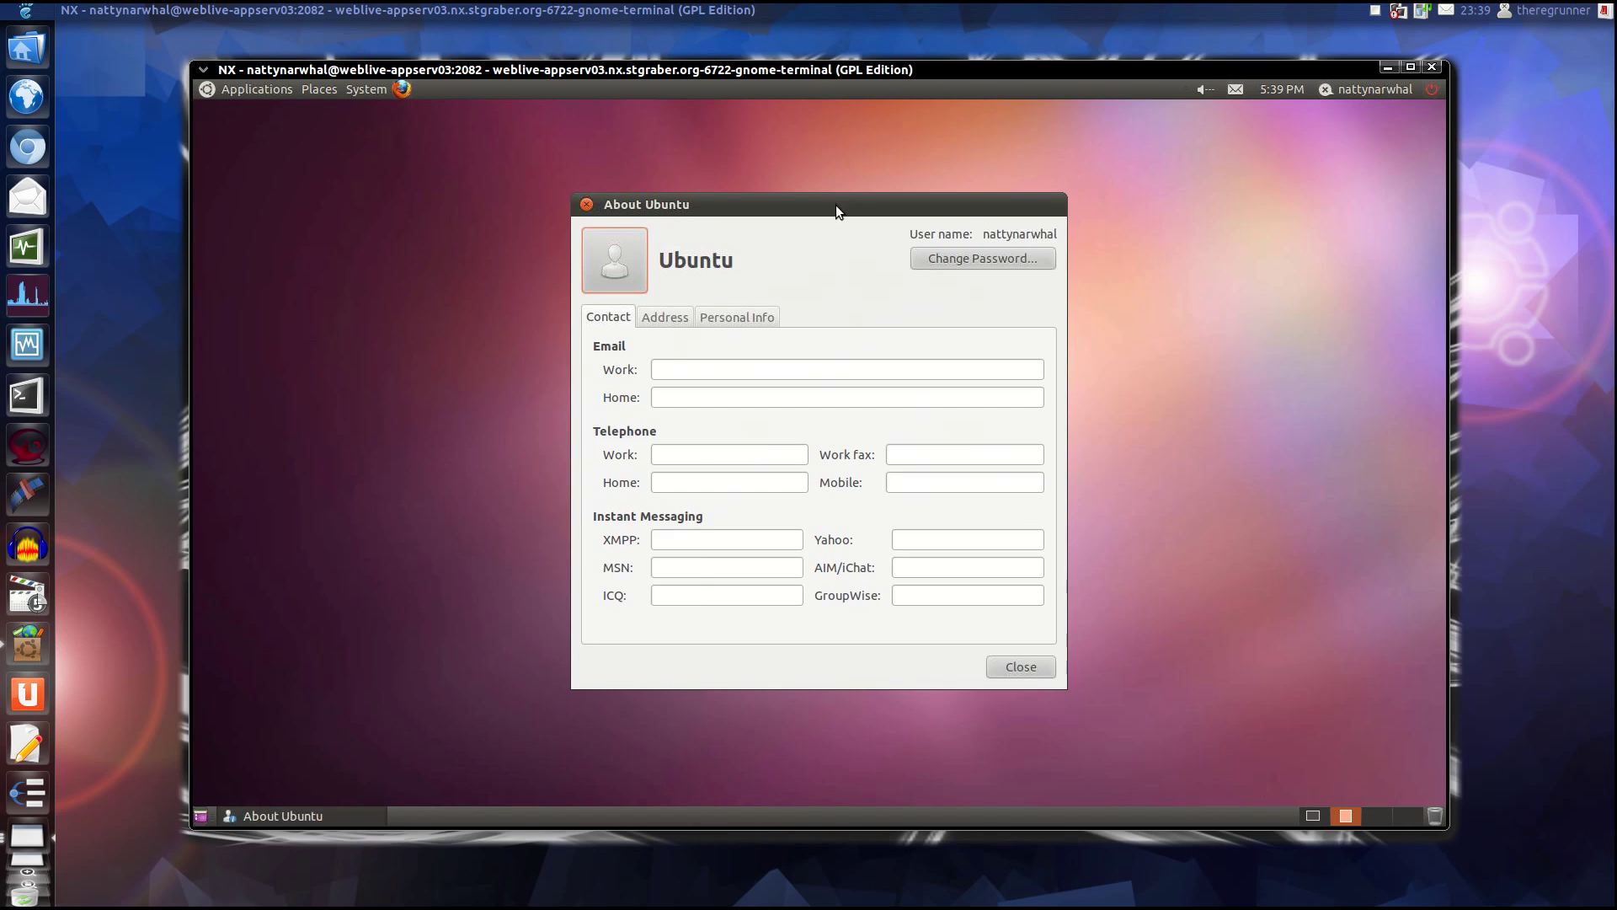
left_click_drag(836, 204, 837, 164)
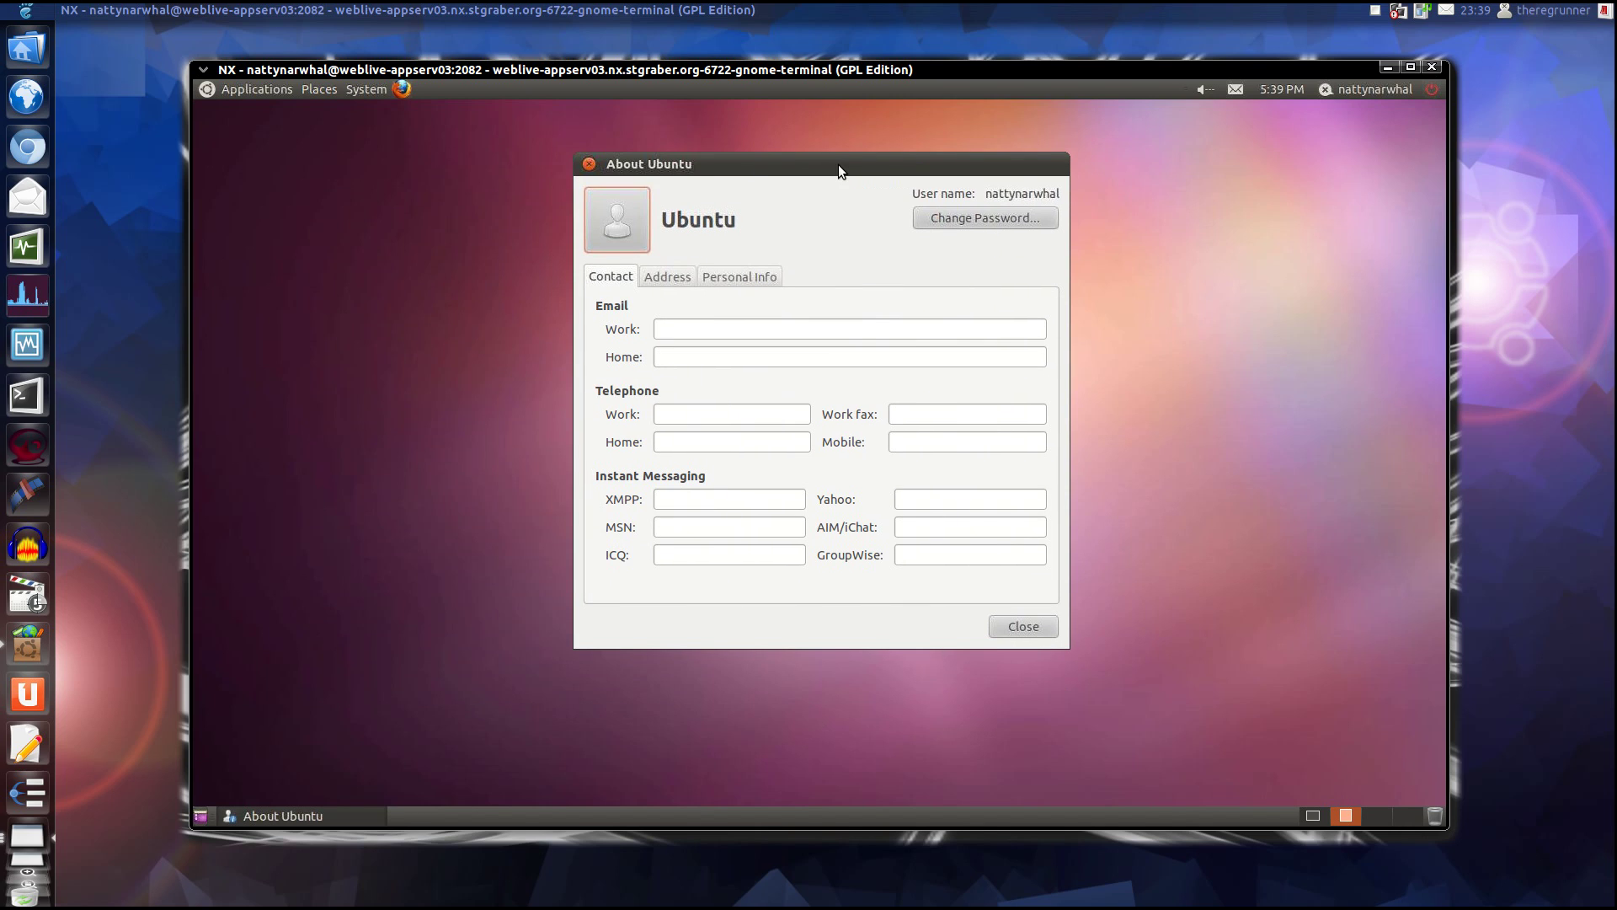
left_click(1041, 634)
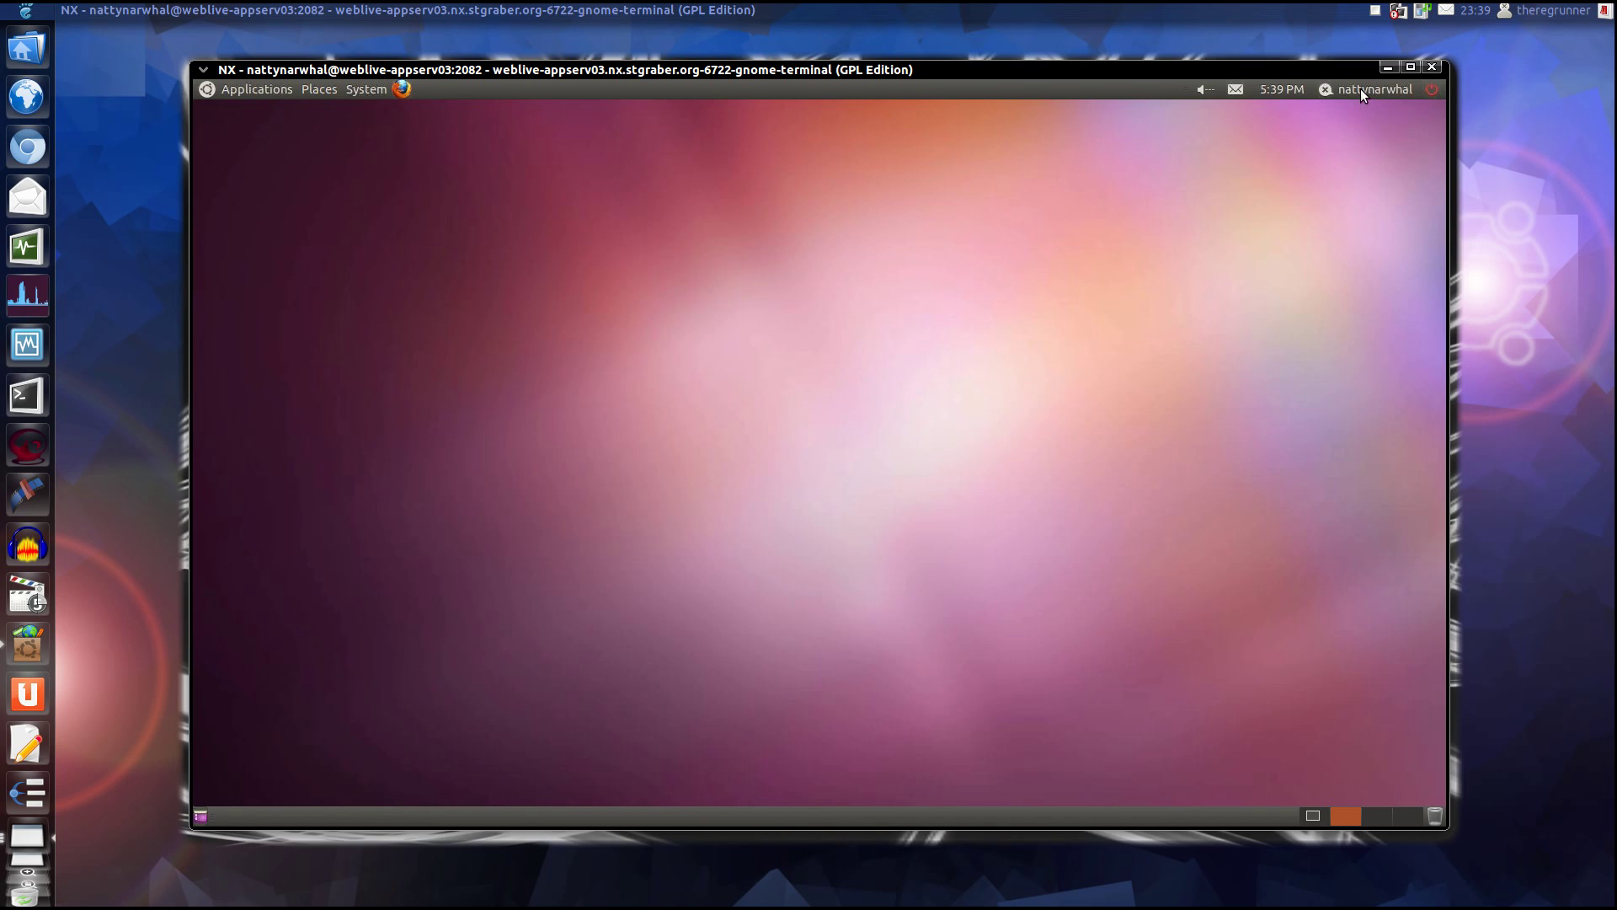
left_click(1361, 88)
Step: Open the remote system's Control Center and move it up and left
left_click(1372, 260)
left_click(1437, 91)
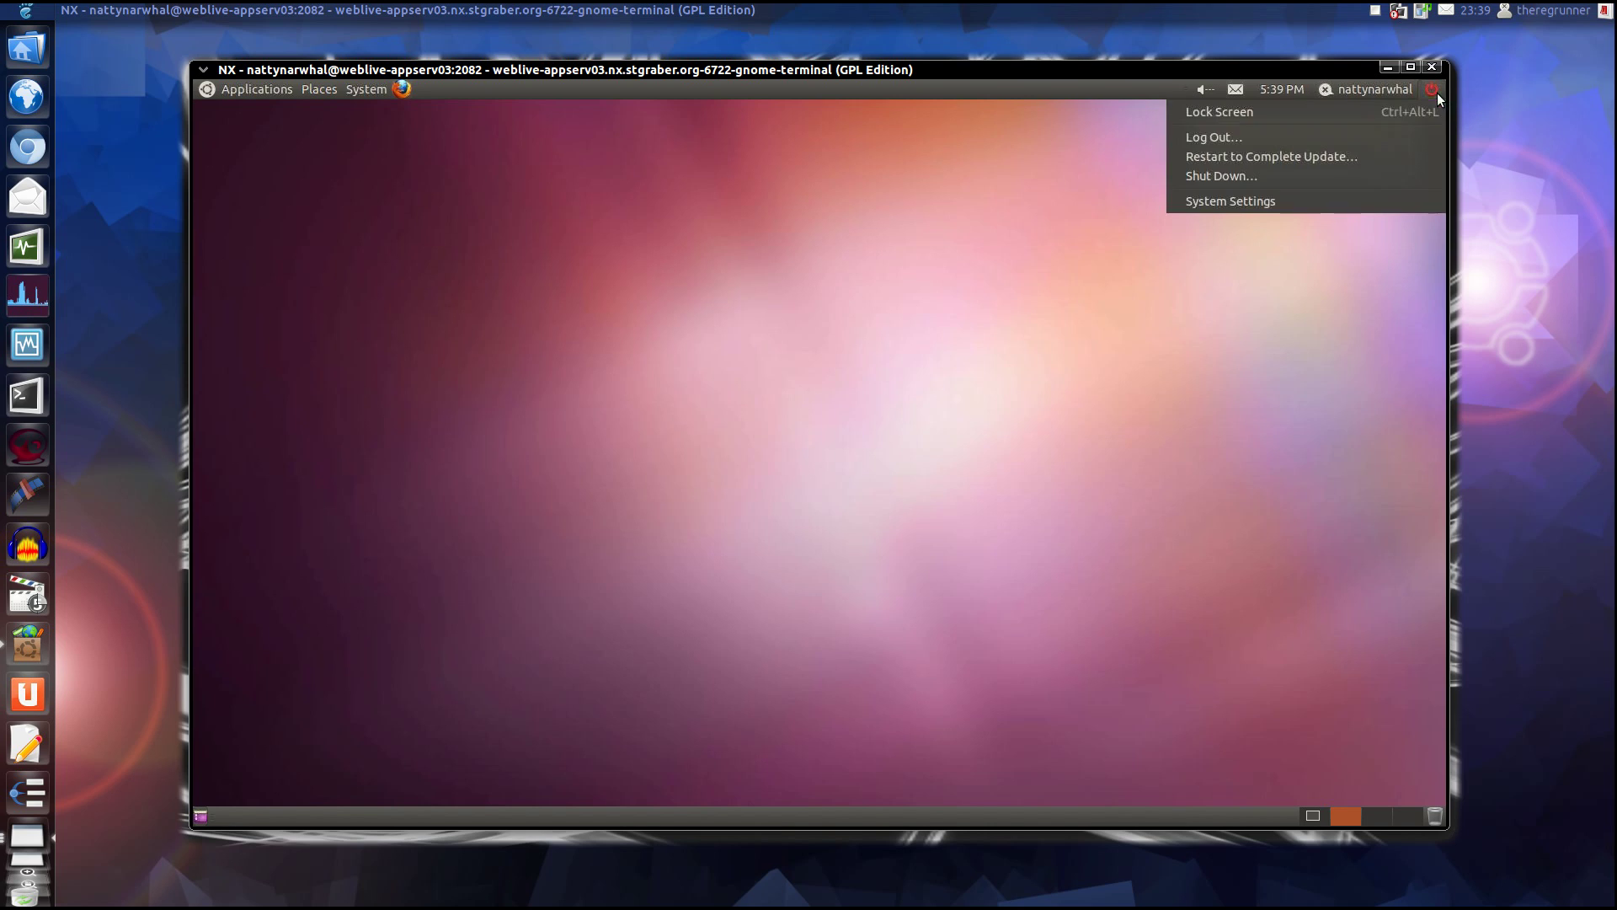
left_click(1309, 208)
left_click_drag(943, 168, 903, 150)
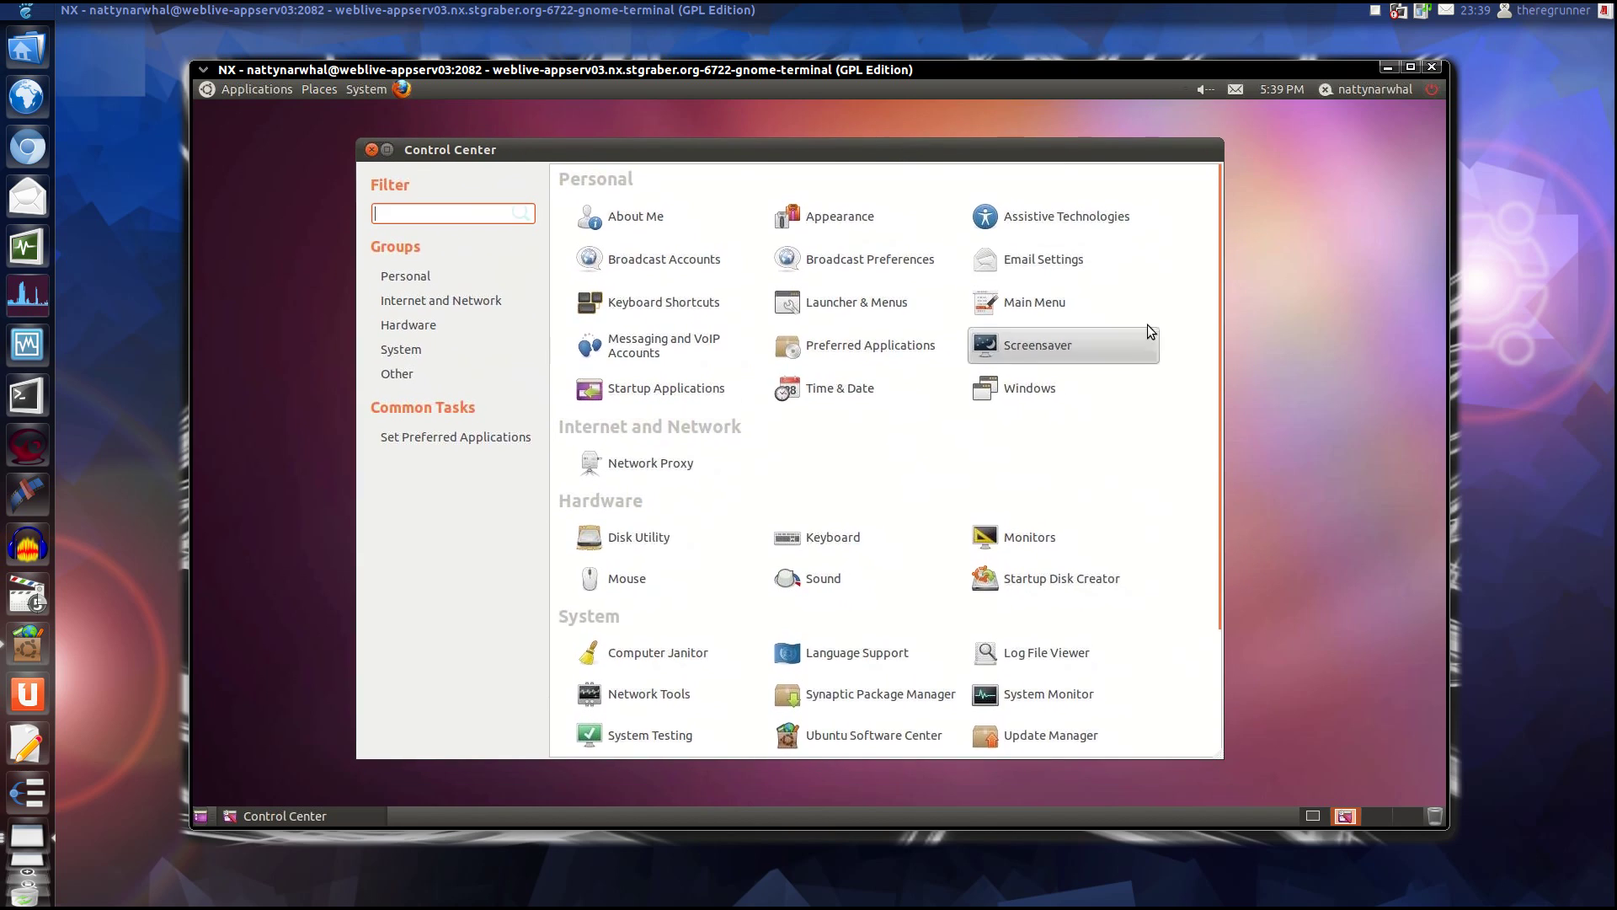
Step: Review the accounts in Users and Groups, close it and Control Center, and request ending the session
scroll(1195, 328, "down", 6)
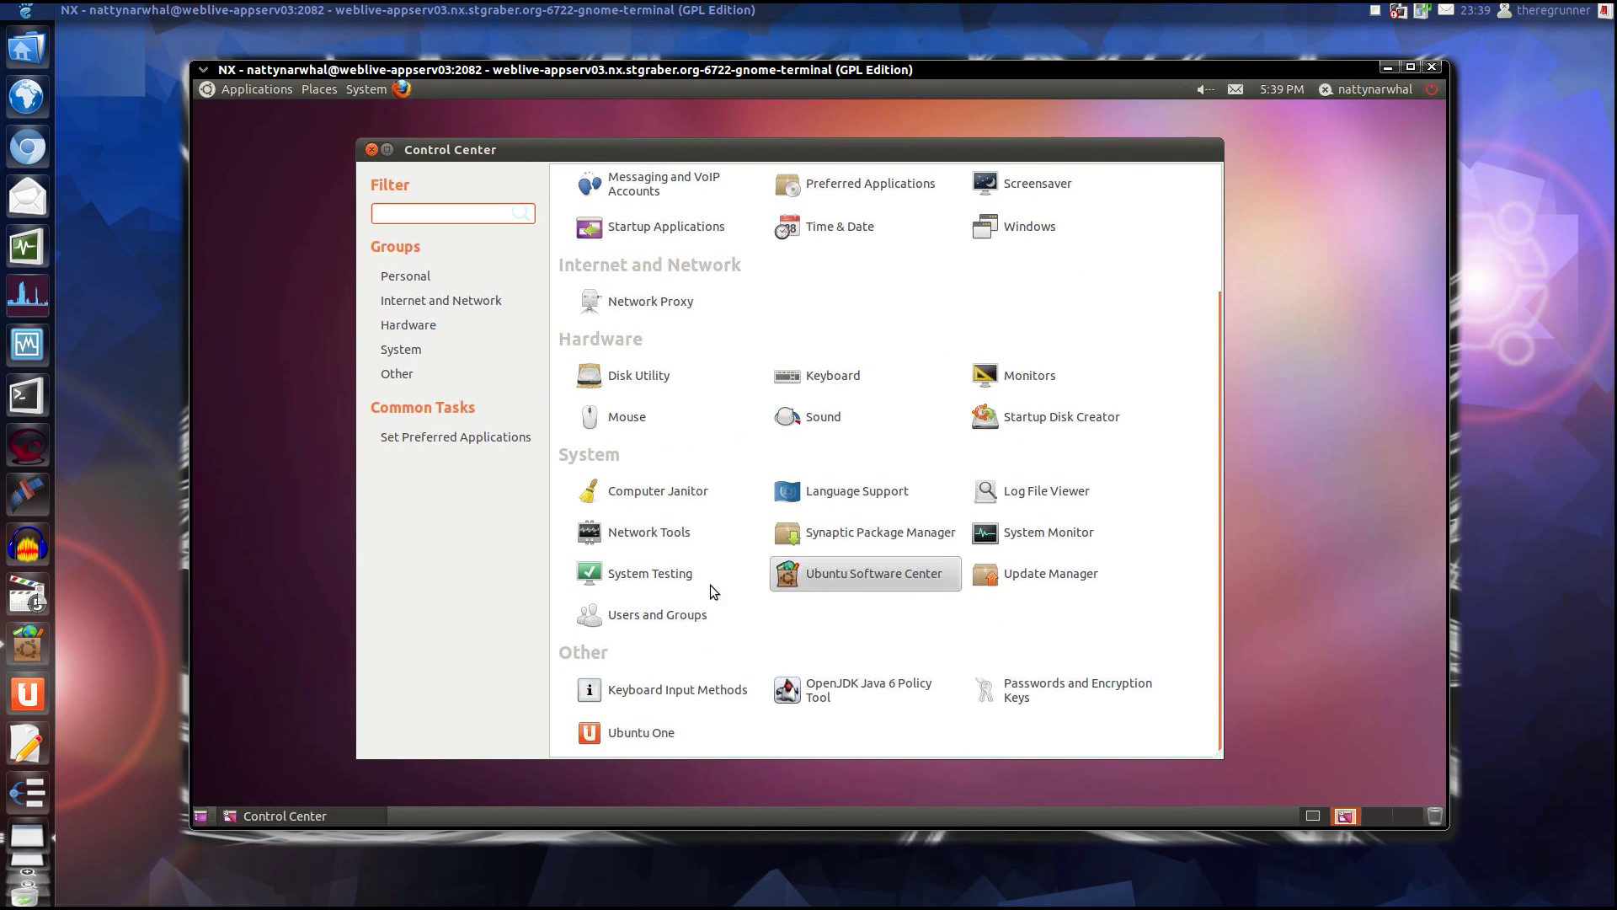
left_click(645, 618)
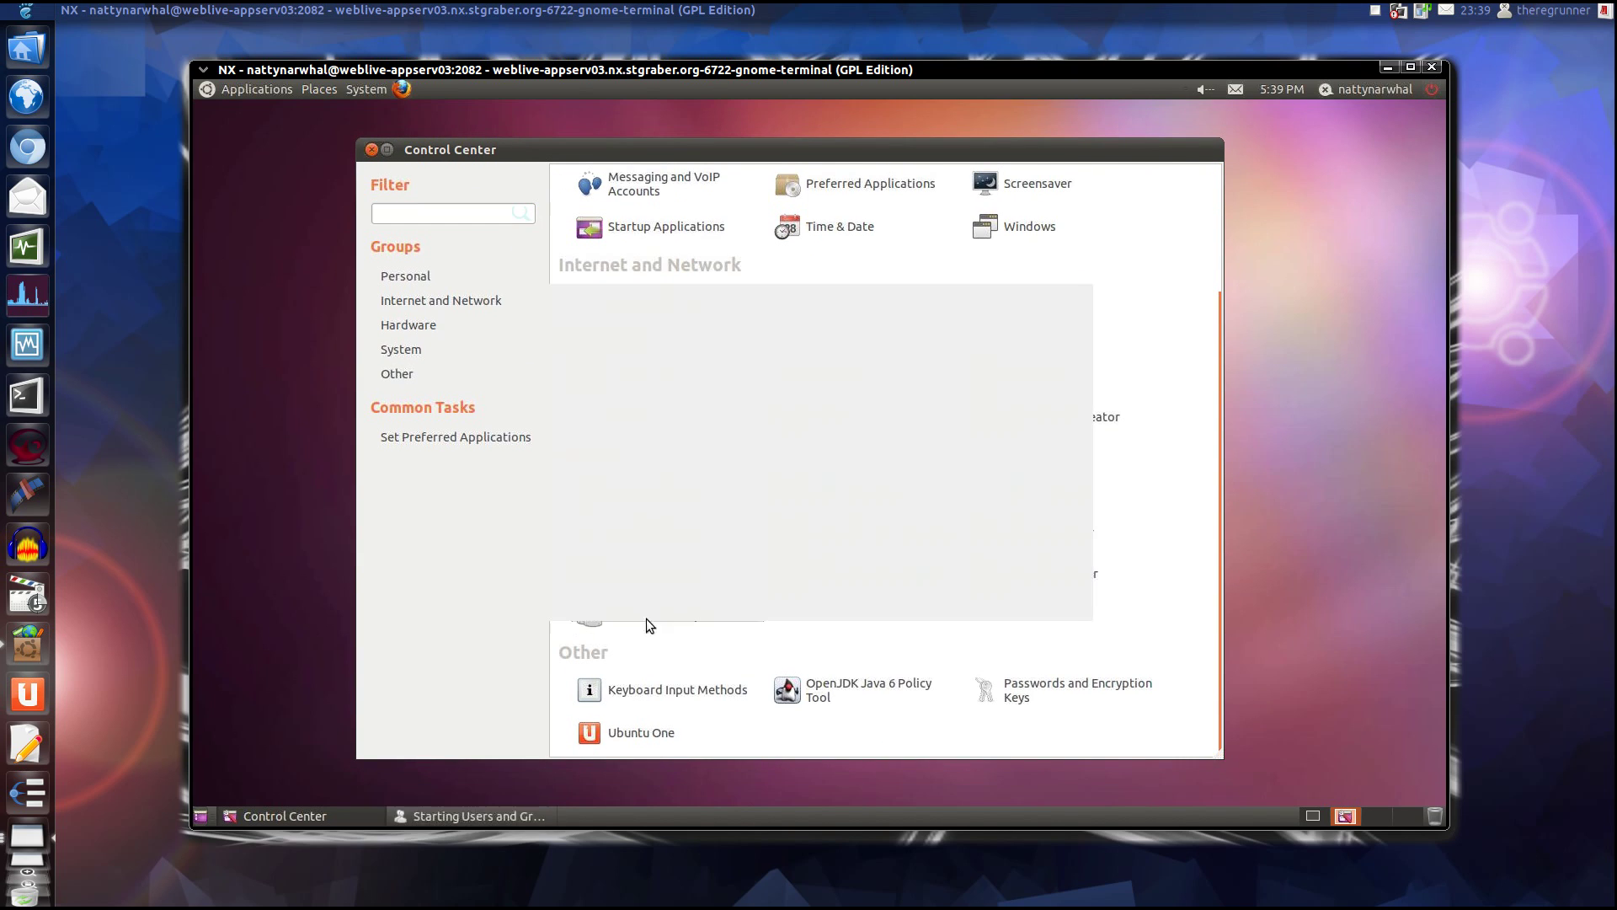
left_click_drag(806, 276, 777, 229)
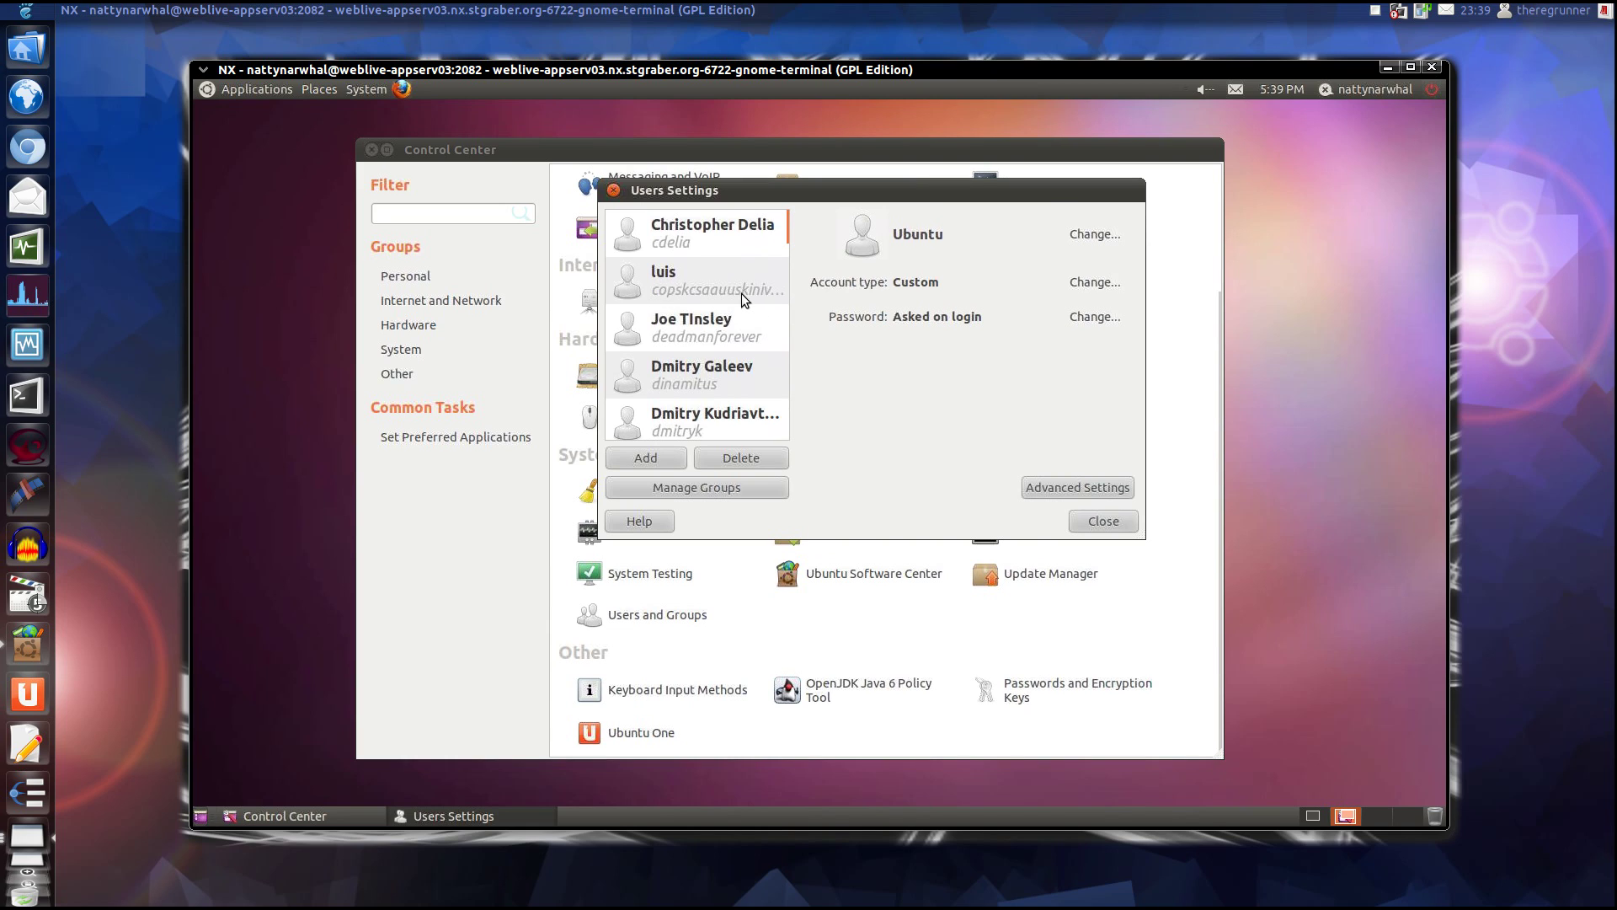
left_click(1101, 521)
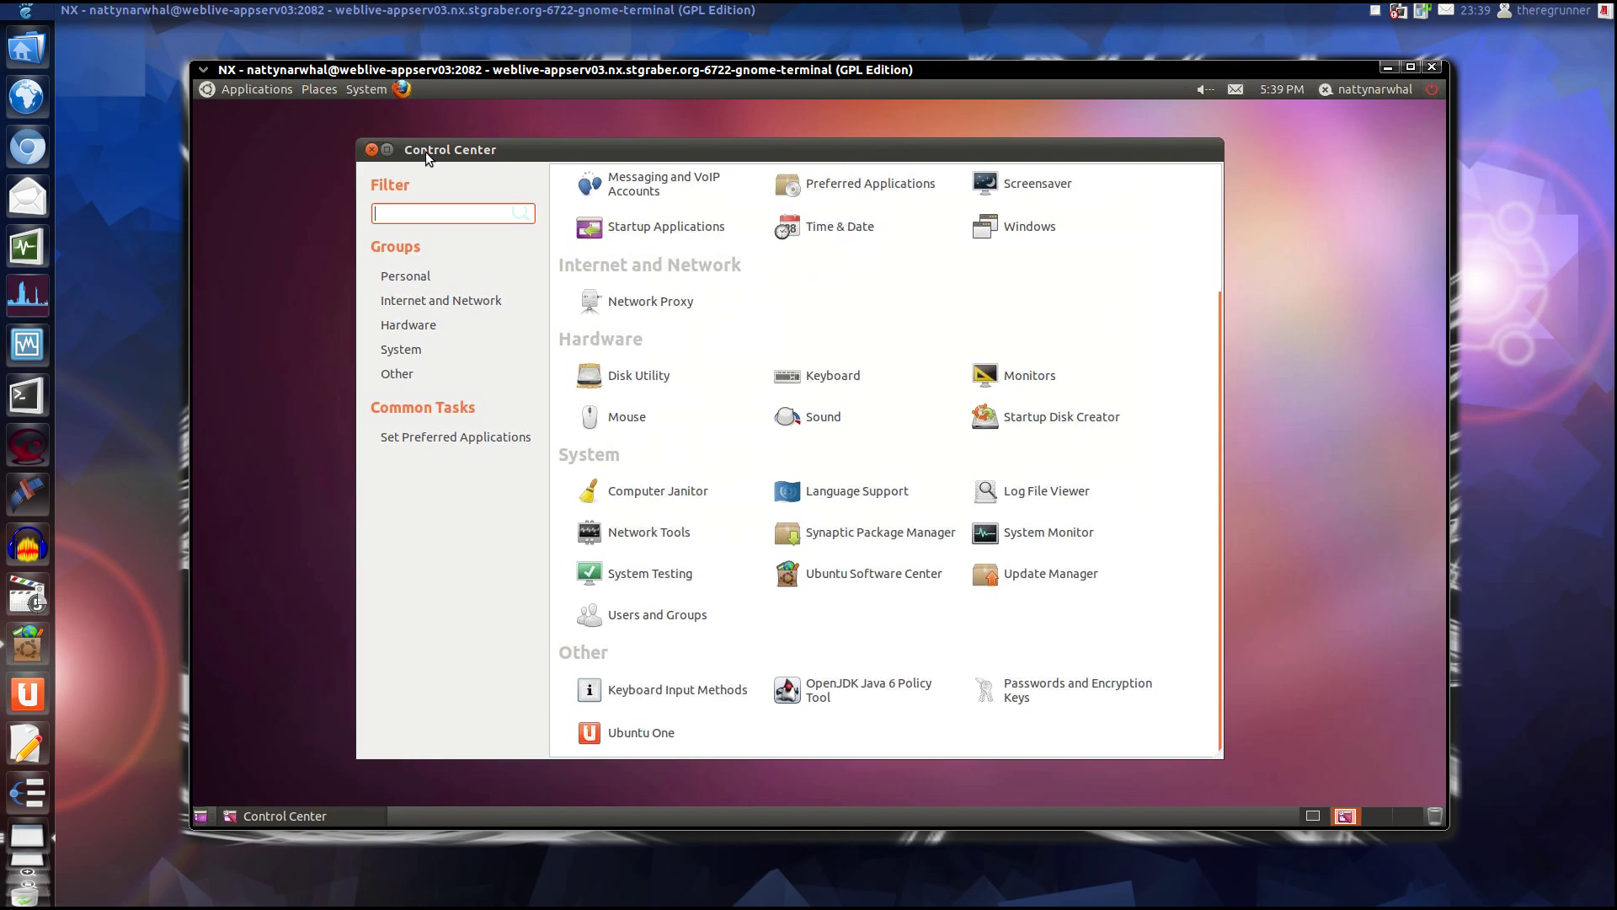
left_click(371, 150)
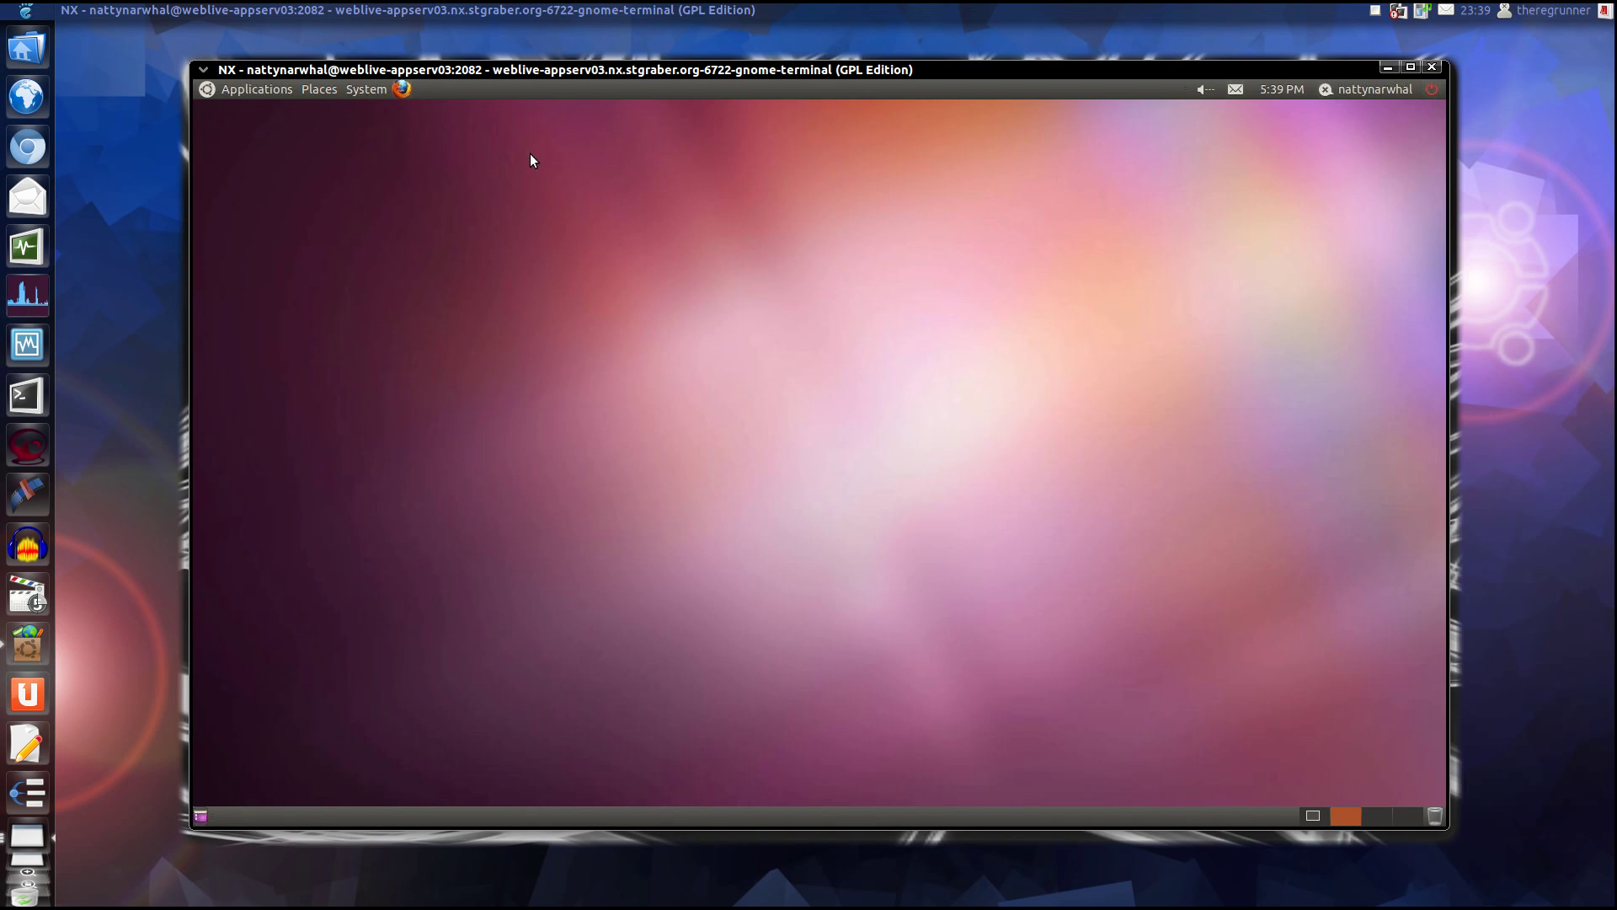
left_click(1433, 67)
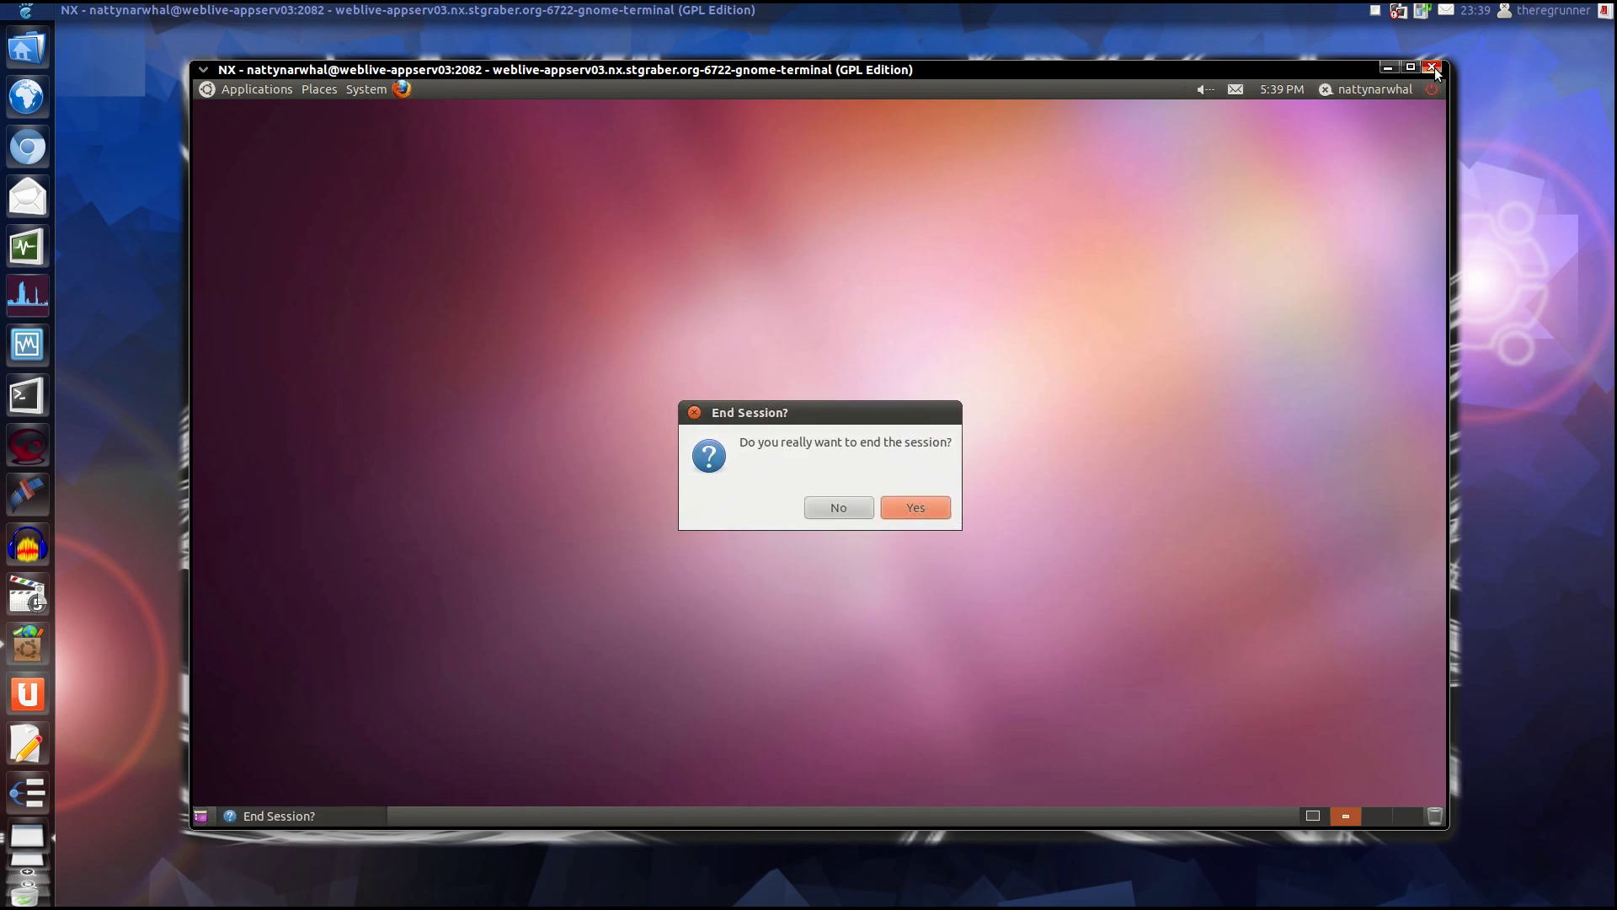
Step: Confirm ending the remote session and open a widened local terminal window
left_click(906, 507)
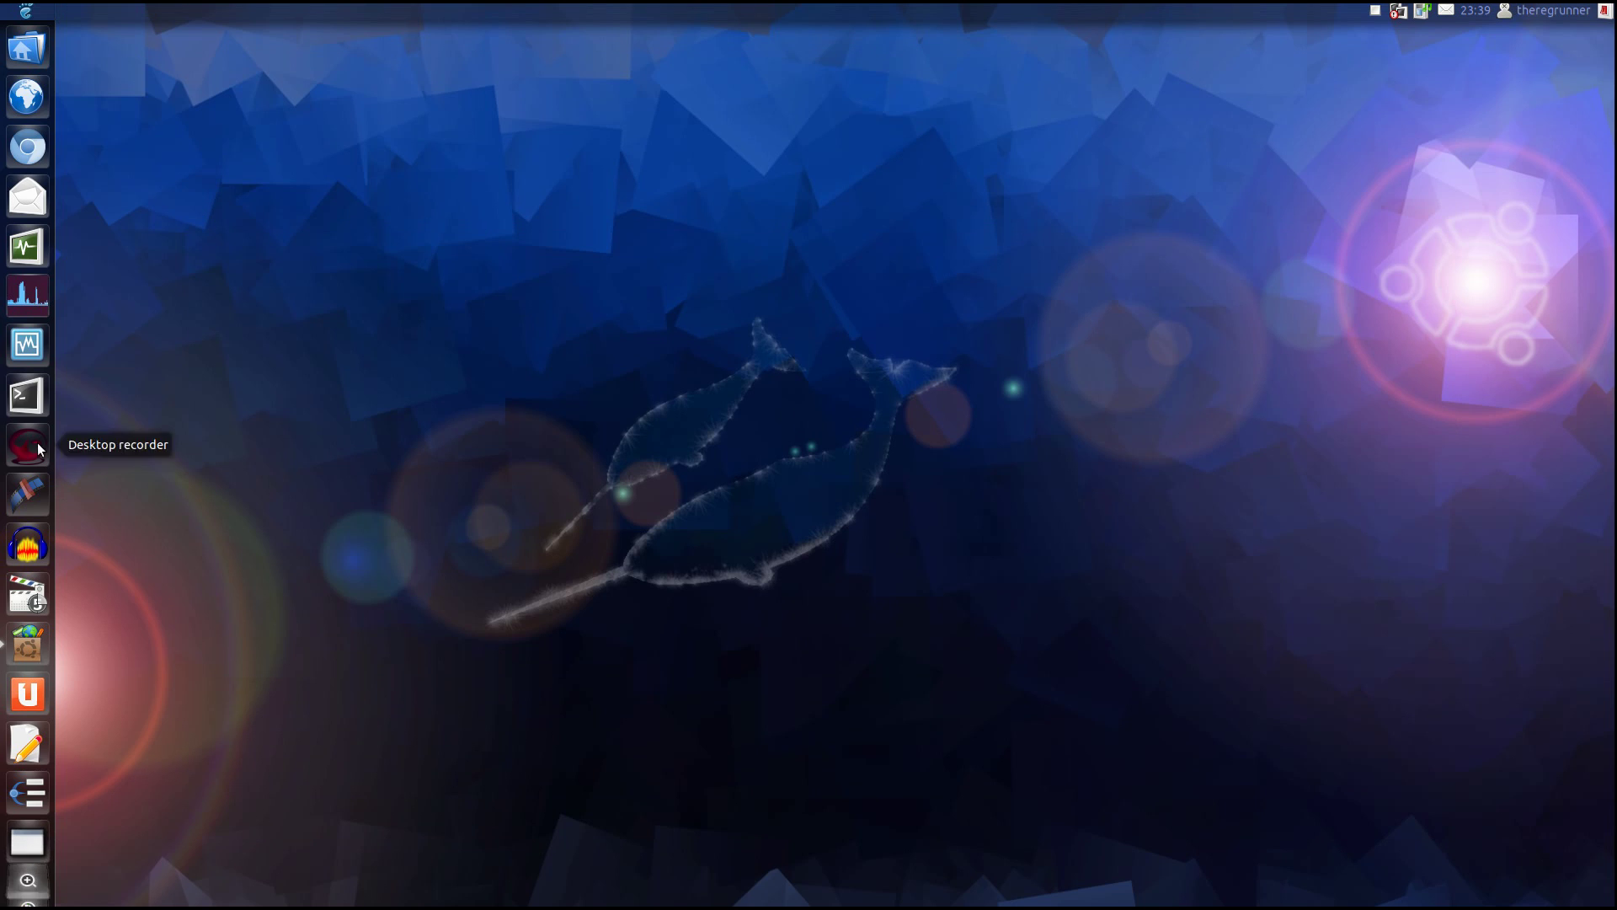
left_click(27, 395)
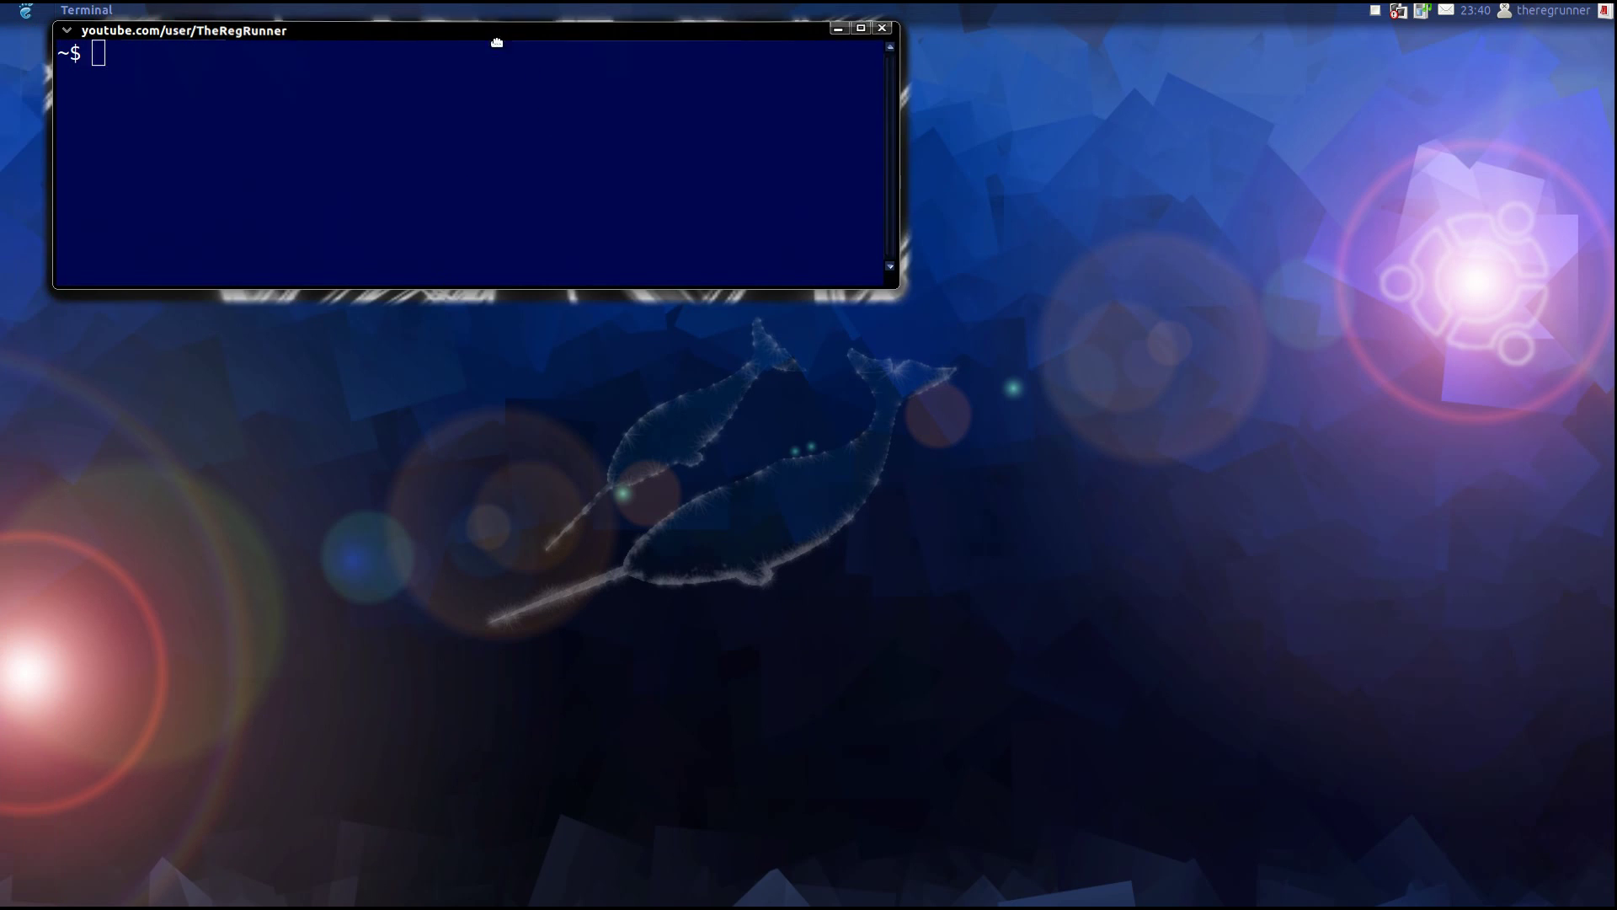
left_click_drag(491, 43, 895, 261)
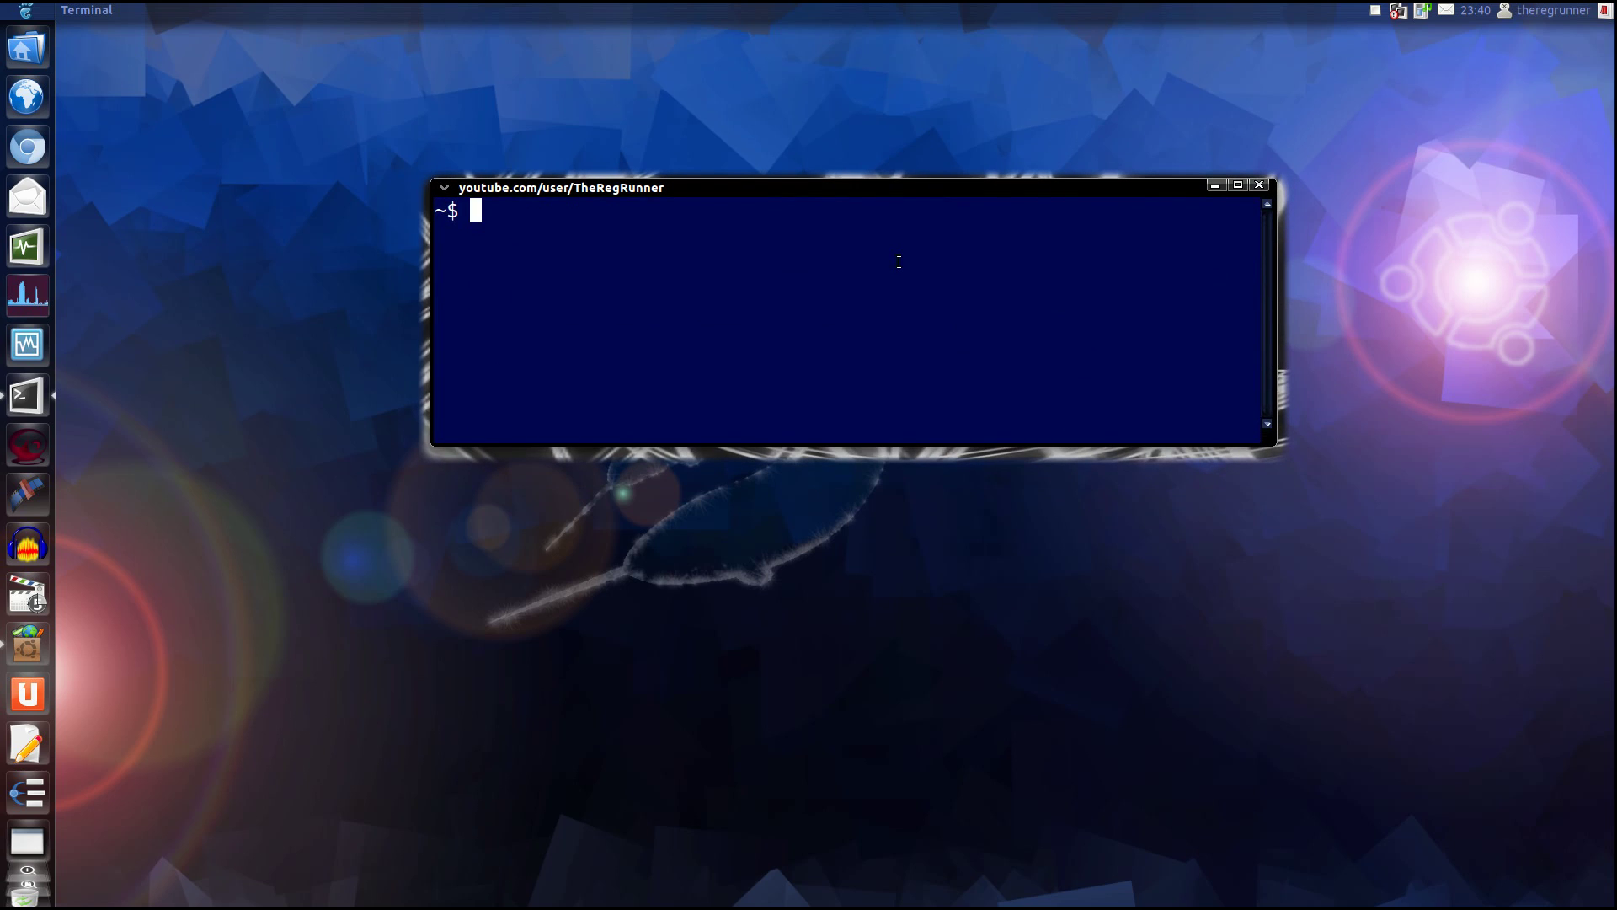
left_click_drag(859, 189, 625, 203)
left_click_drag(1036, 469, 1419, 437)
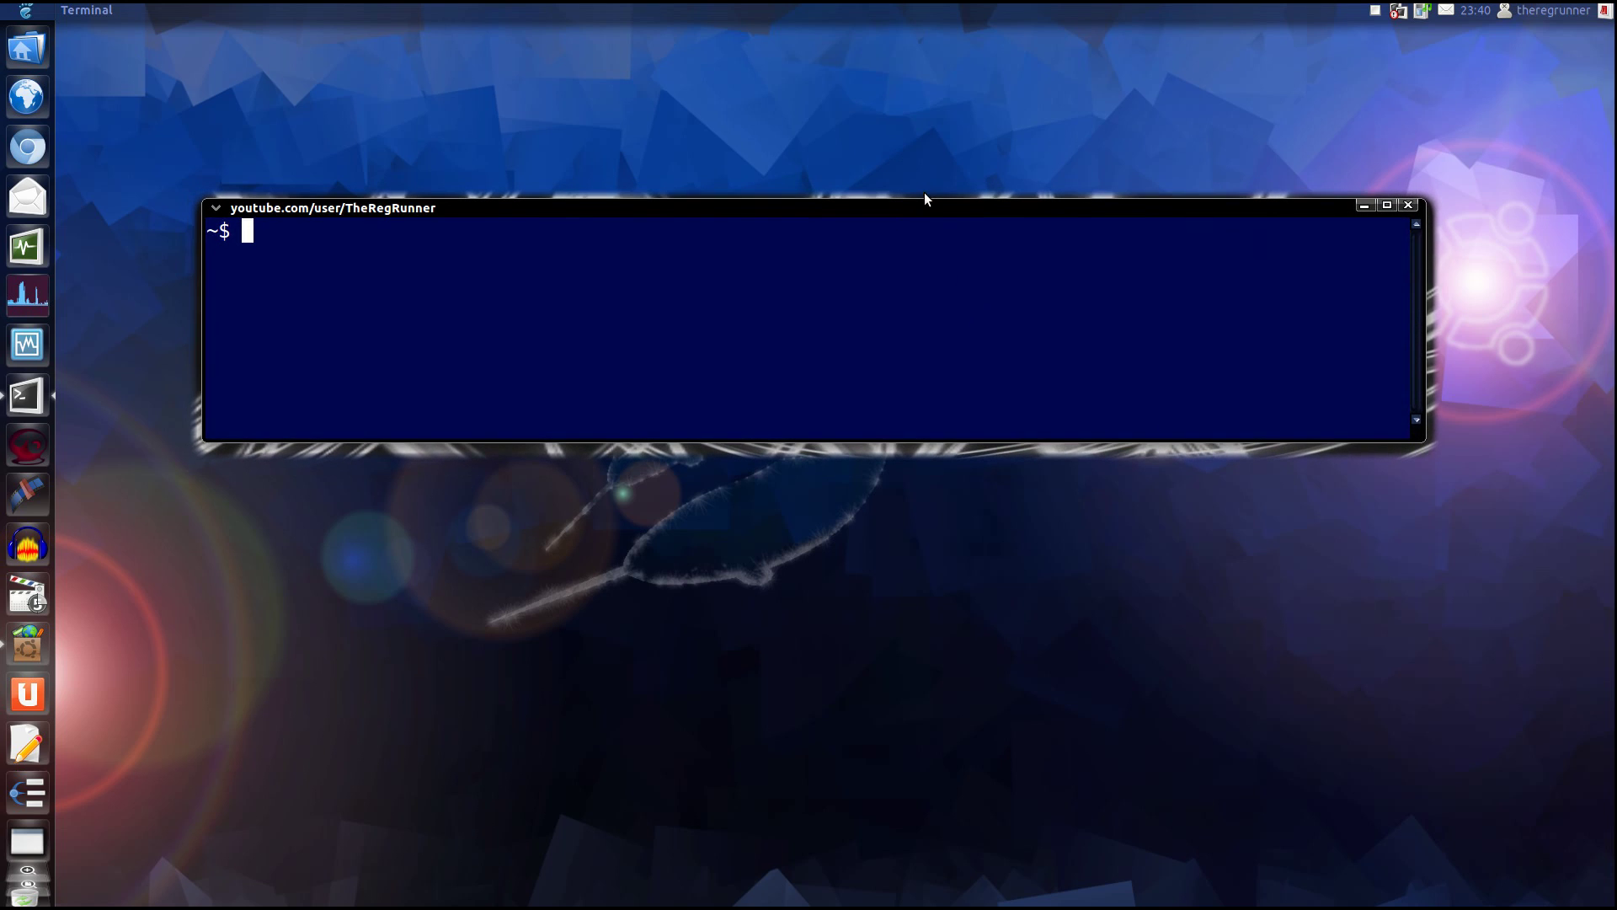
Step: Paste and run sudo nano on /usr/share/software-center/softwarecenter/backend/weblive.py, then submit the administrator password
type("sudo nano /usr/share/software-center/softwarecenter/backend/weblive.py")
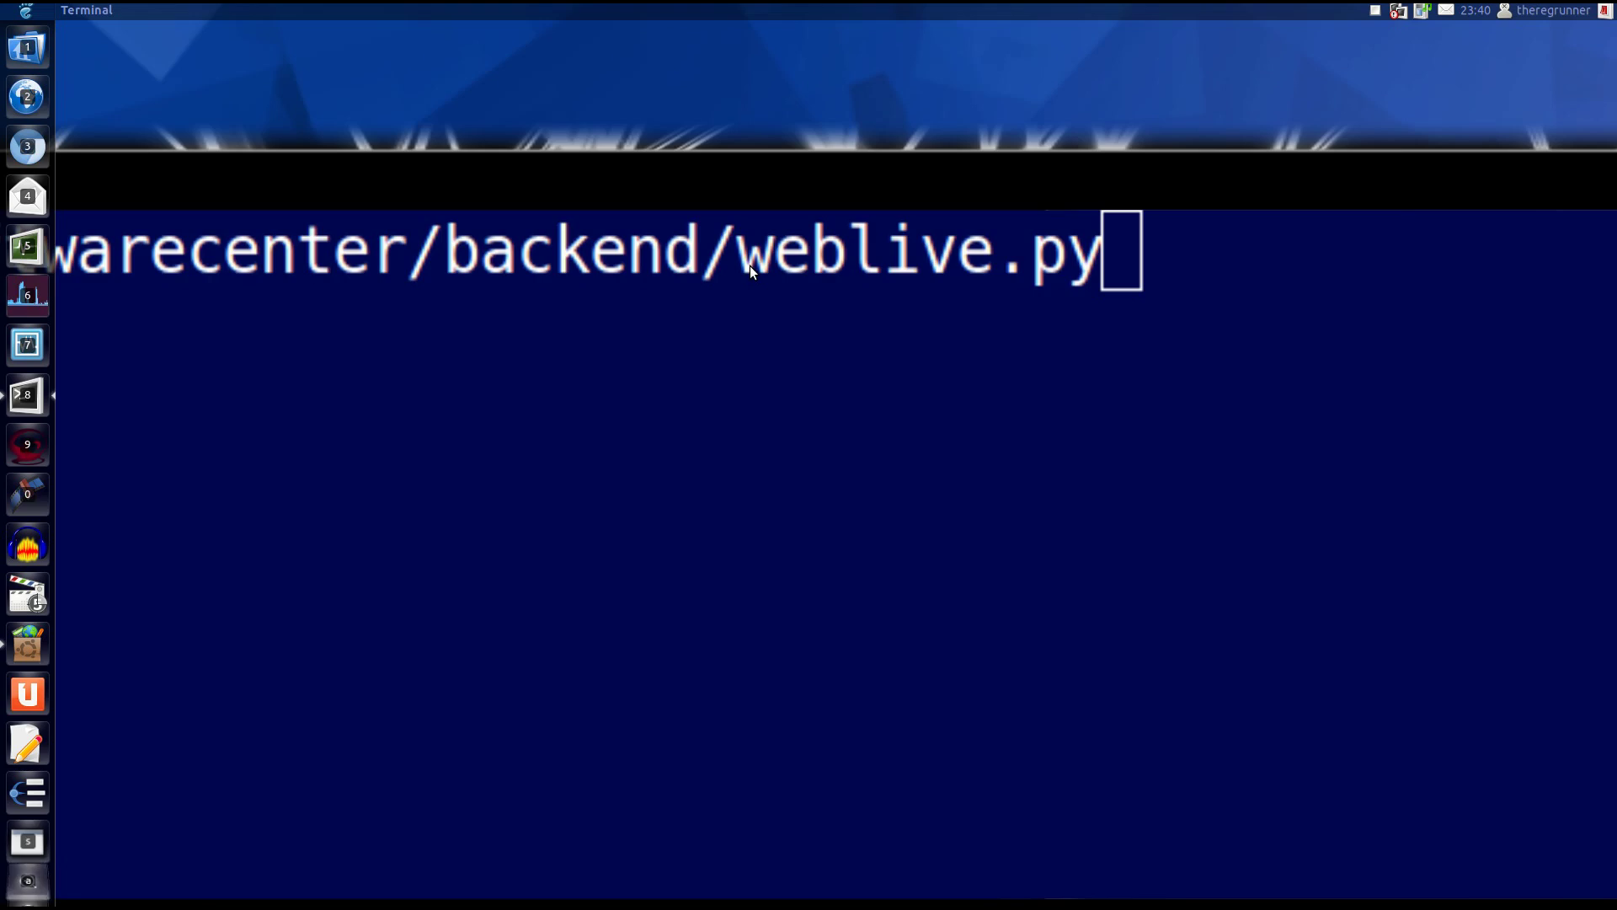
key("Return")
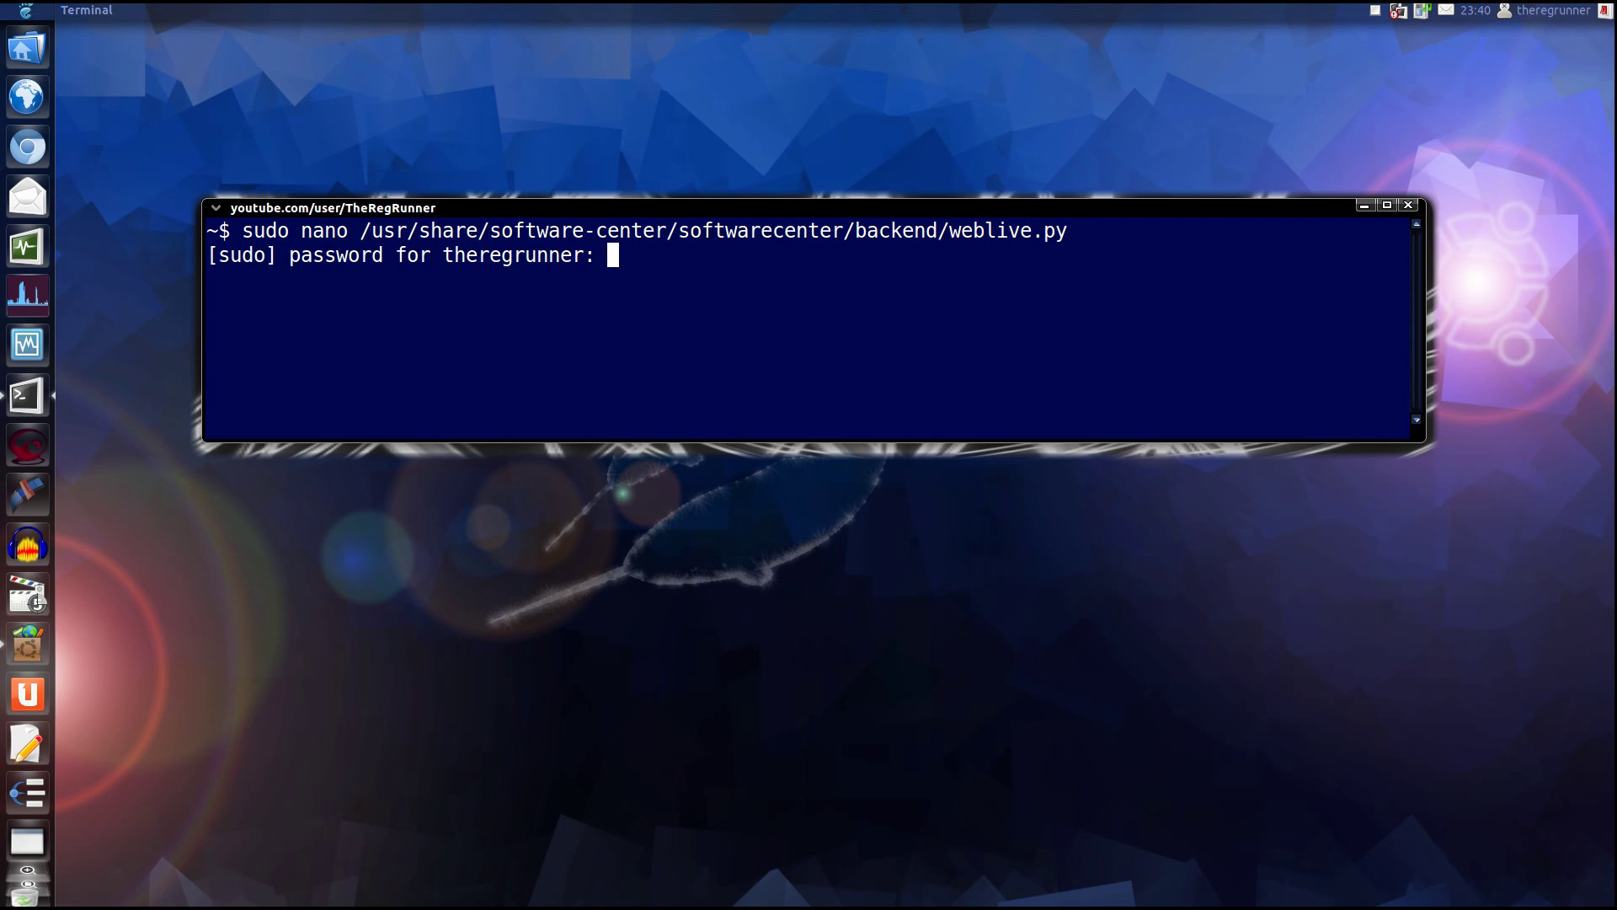
key("Return")
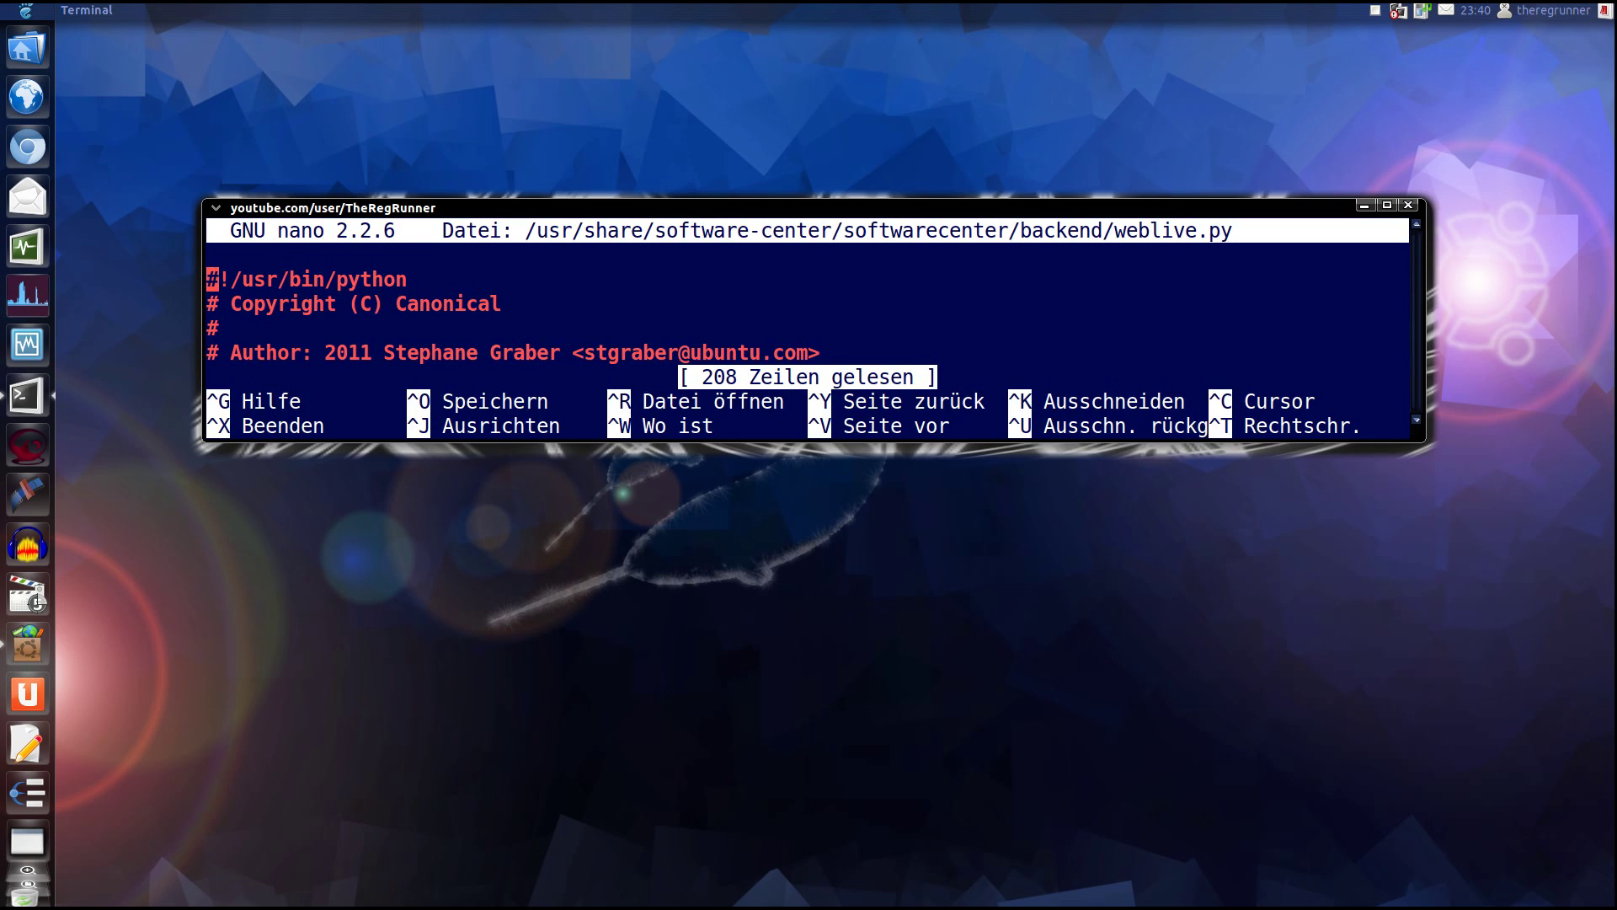
Step: Maximize the terminal and scroll to the hard-coded fullname='Ubuntu' and identifier='nattynarwhal' lines
double_click(738, 210)
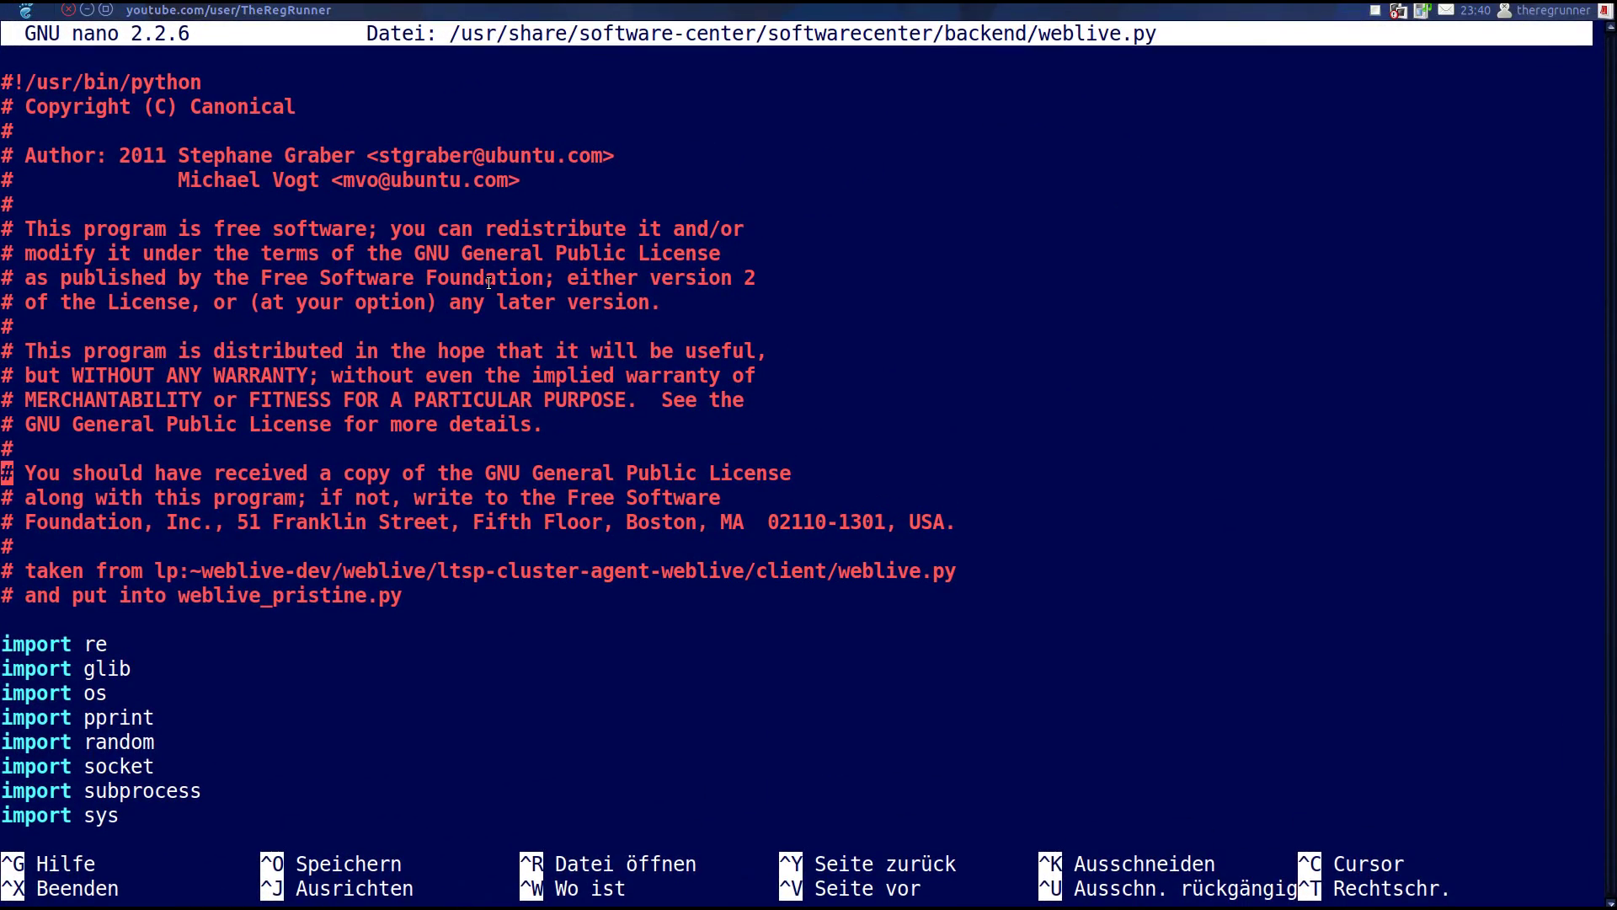
key("Down")
key("Down")
key("Down")
key("Down")
key("Down")
key("Down")
key("Down")
key("Down")
key("Down")
key("Down")
key("Down")
key("Down")
key("Down")
key("Down")
key("Down")
key("Down")
key("Down")
key("Down")
key("Down")
key("Down")
key("Down")
key("Down")
key("Down")
key("Down")
key("Down")
key("Down")
key("Down")
key("Down")
key("Down")
key("Down")
key("Down")
key("Down")
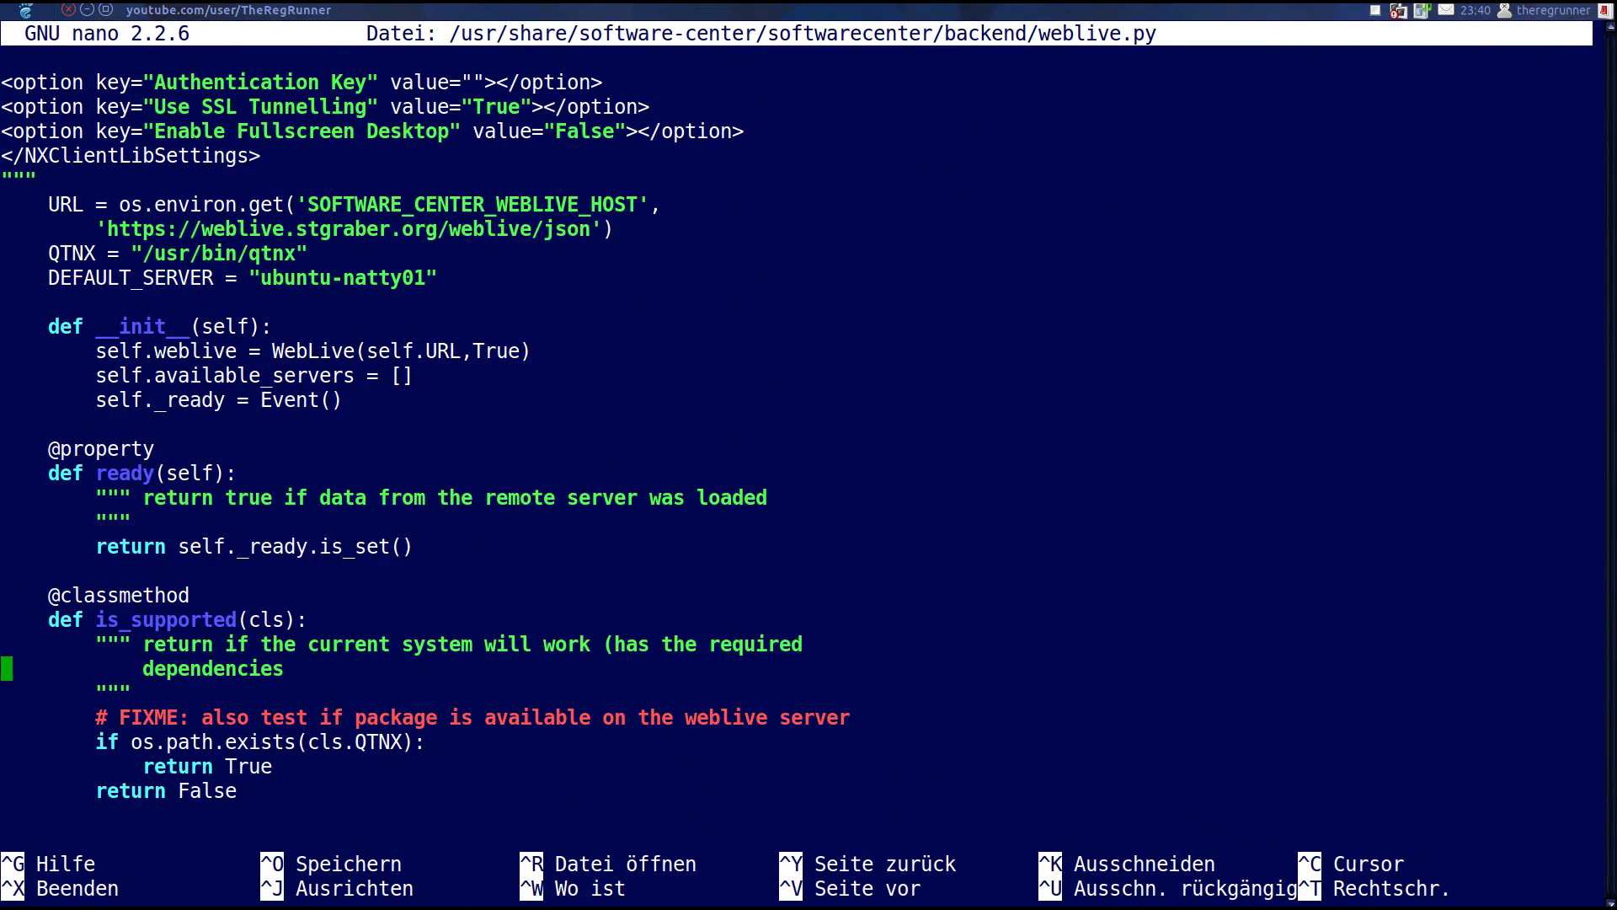
key("Down")
key("Down")
key("Down")
key("Down")
key("Down")
key("Down")
key("Down")
key("Down")
key("Down")
key("Down")
key("Down")
key("Down")
key("Down")
key("Down")
key("Down")
key("Down")
key("Down")
key("Down")
key("Down")
key("Down")
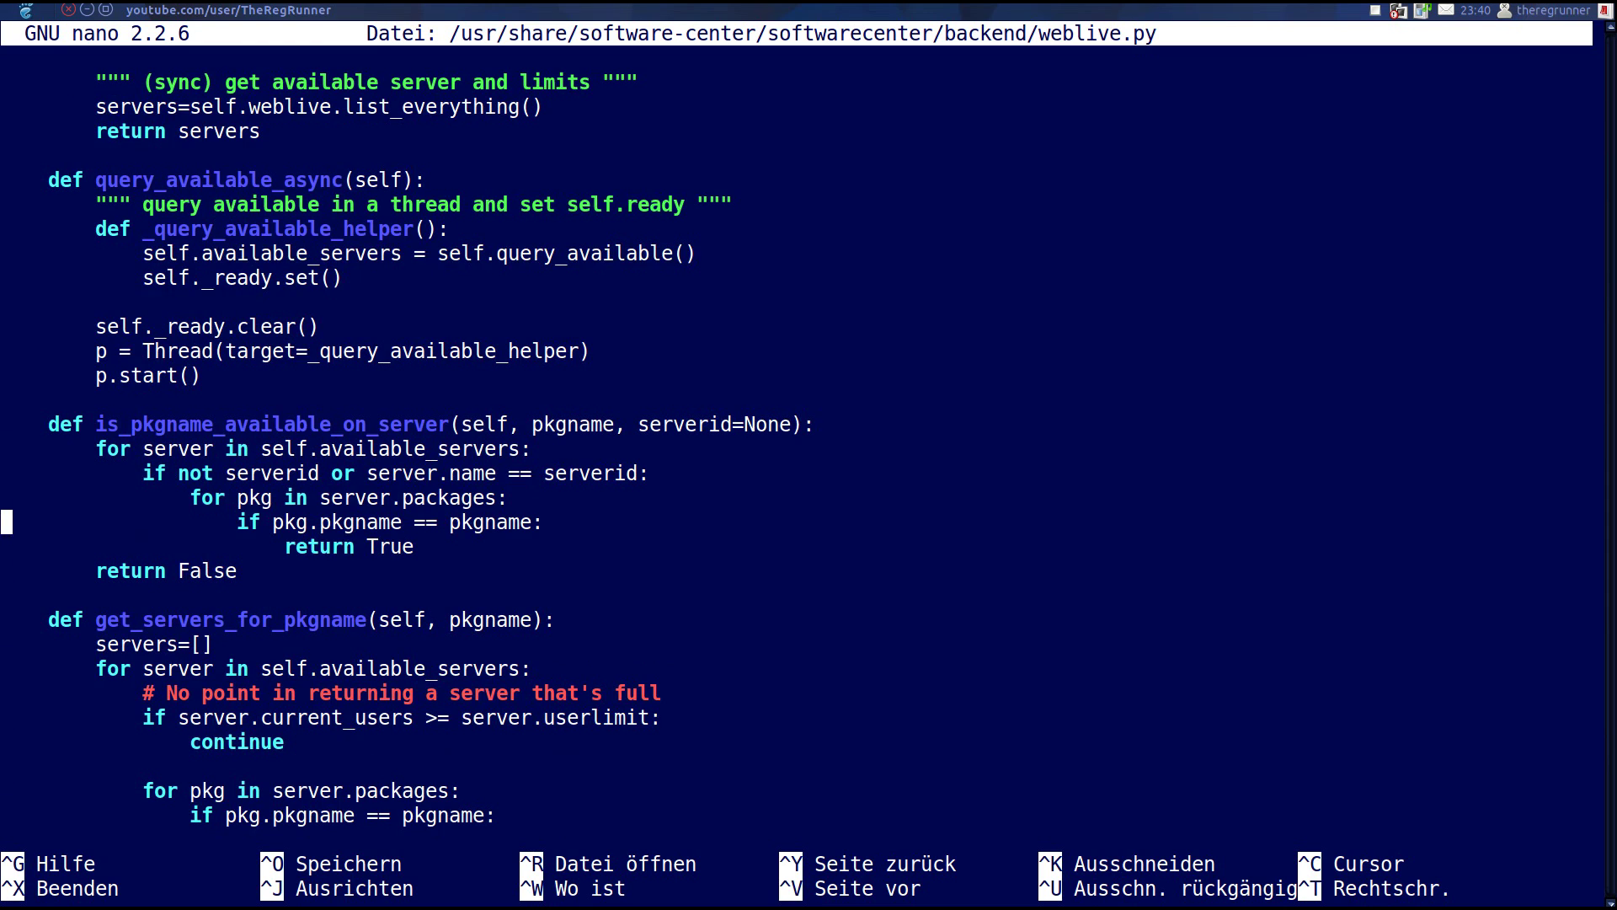
key("Down")
key("Down")
key("Down")
key("Down")
key("Down")
key("Down")
key("Down")
key("Down")
key("Down")
key("Down")
key("Down")
key("Down")
key("Down")
key("Down")
key("Down")
key("Down")
key("Down")
key("Down")
key("Down")
key("Down")
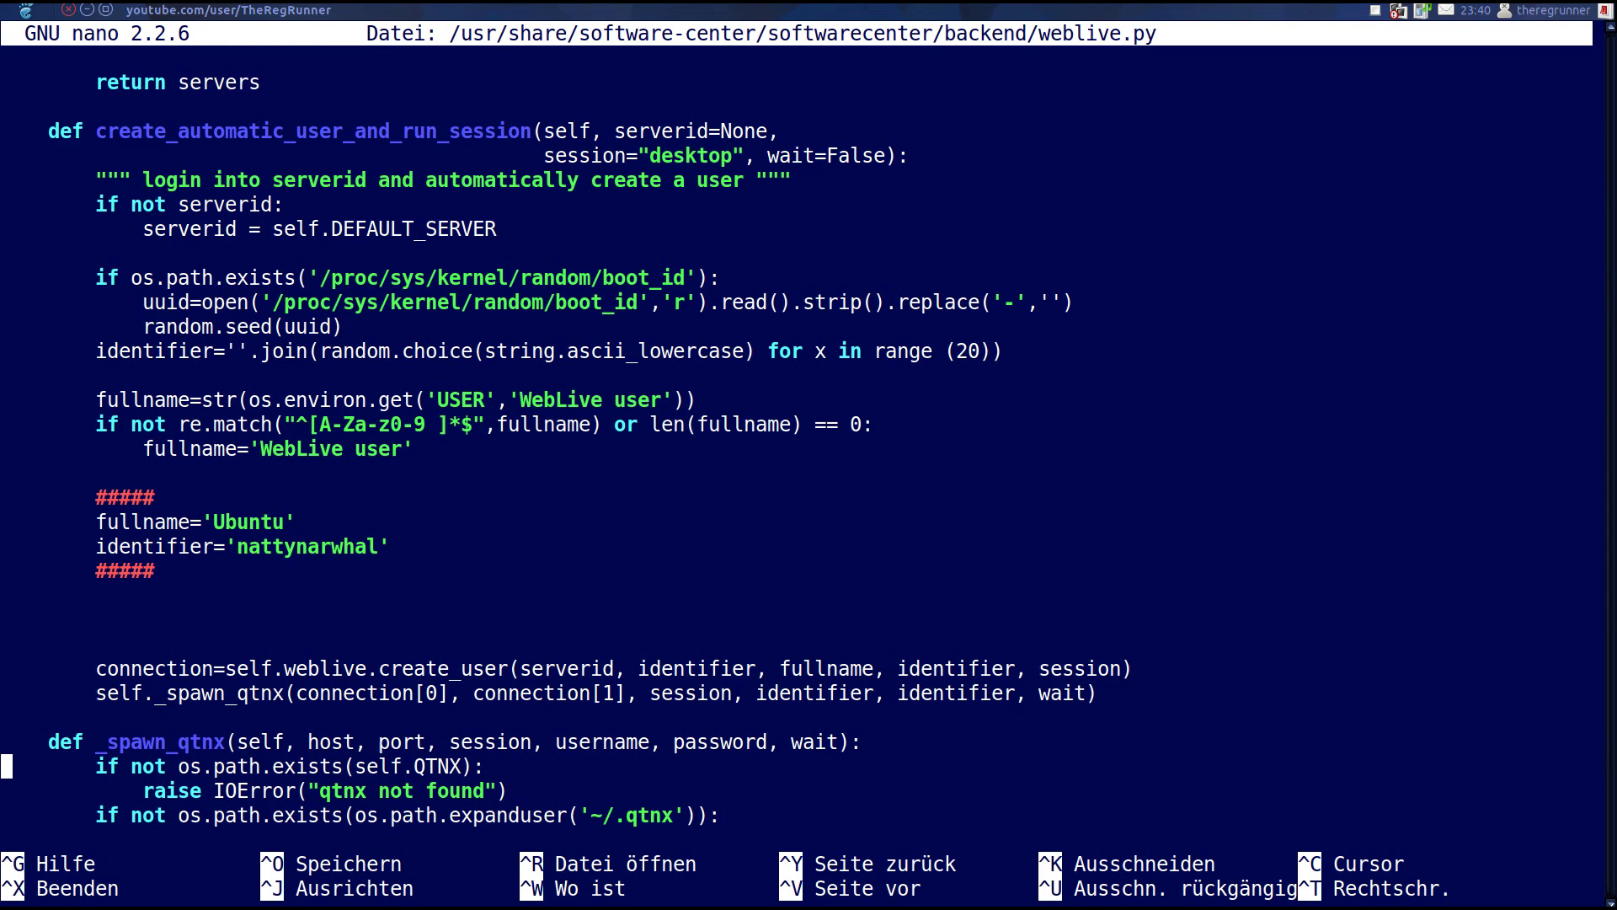
key("Up")
key("Up")
key("Up")
key("Up")
key("Up")
key("Up")
key("Up")
key("Up")
key("Up")
key("Up")
key("Up")
key("Up")
key("Down")
scroll(78, 542, "up", 3)
left_click_drag(674, 742, 768, 747)
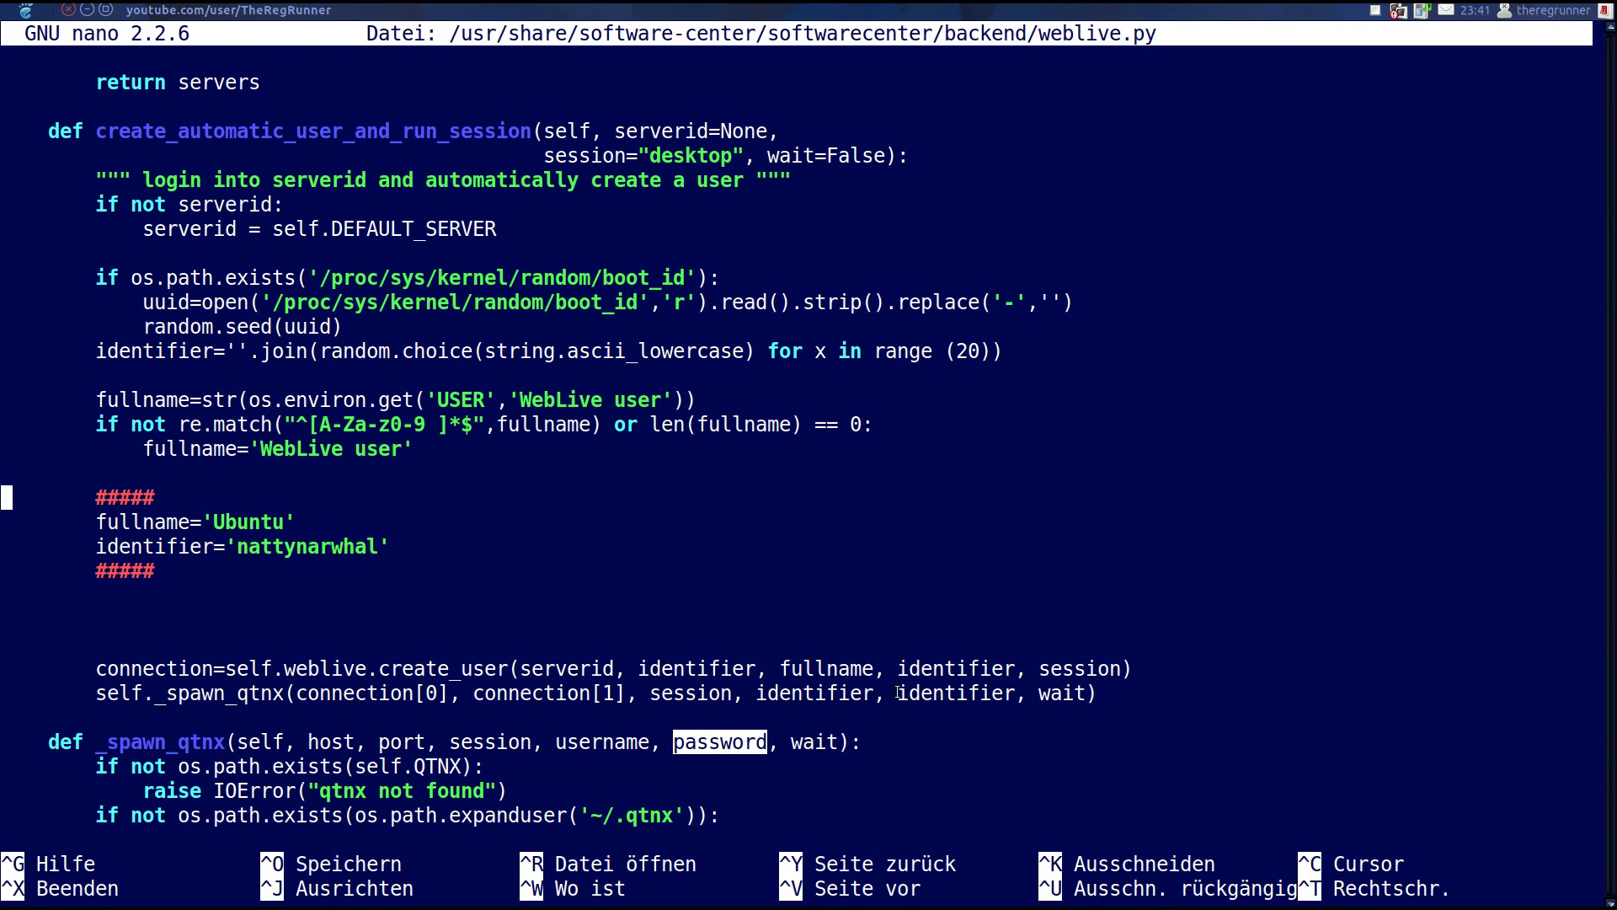
left_click_drag(897, 693, 1016, 693)
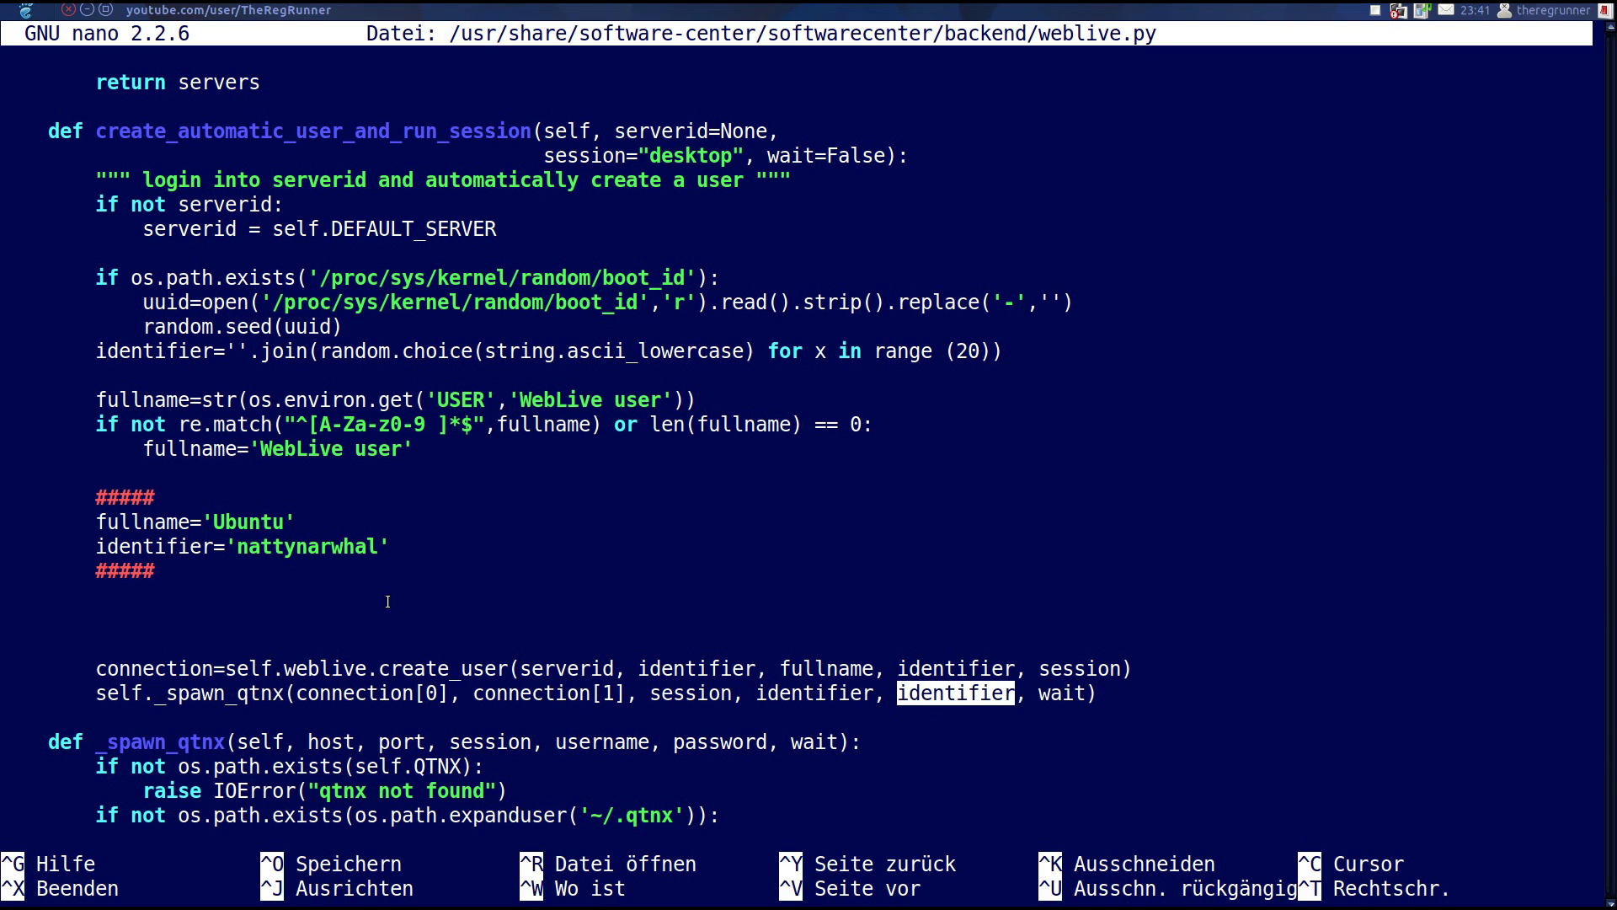
left_click_drag(214, 547, 96, 548)
double_click(470, 499)
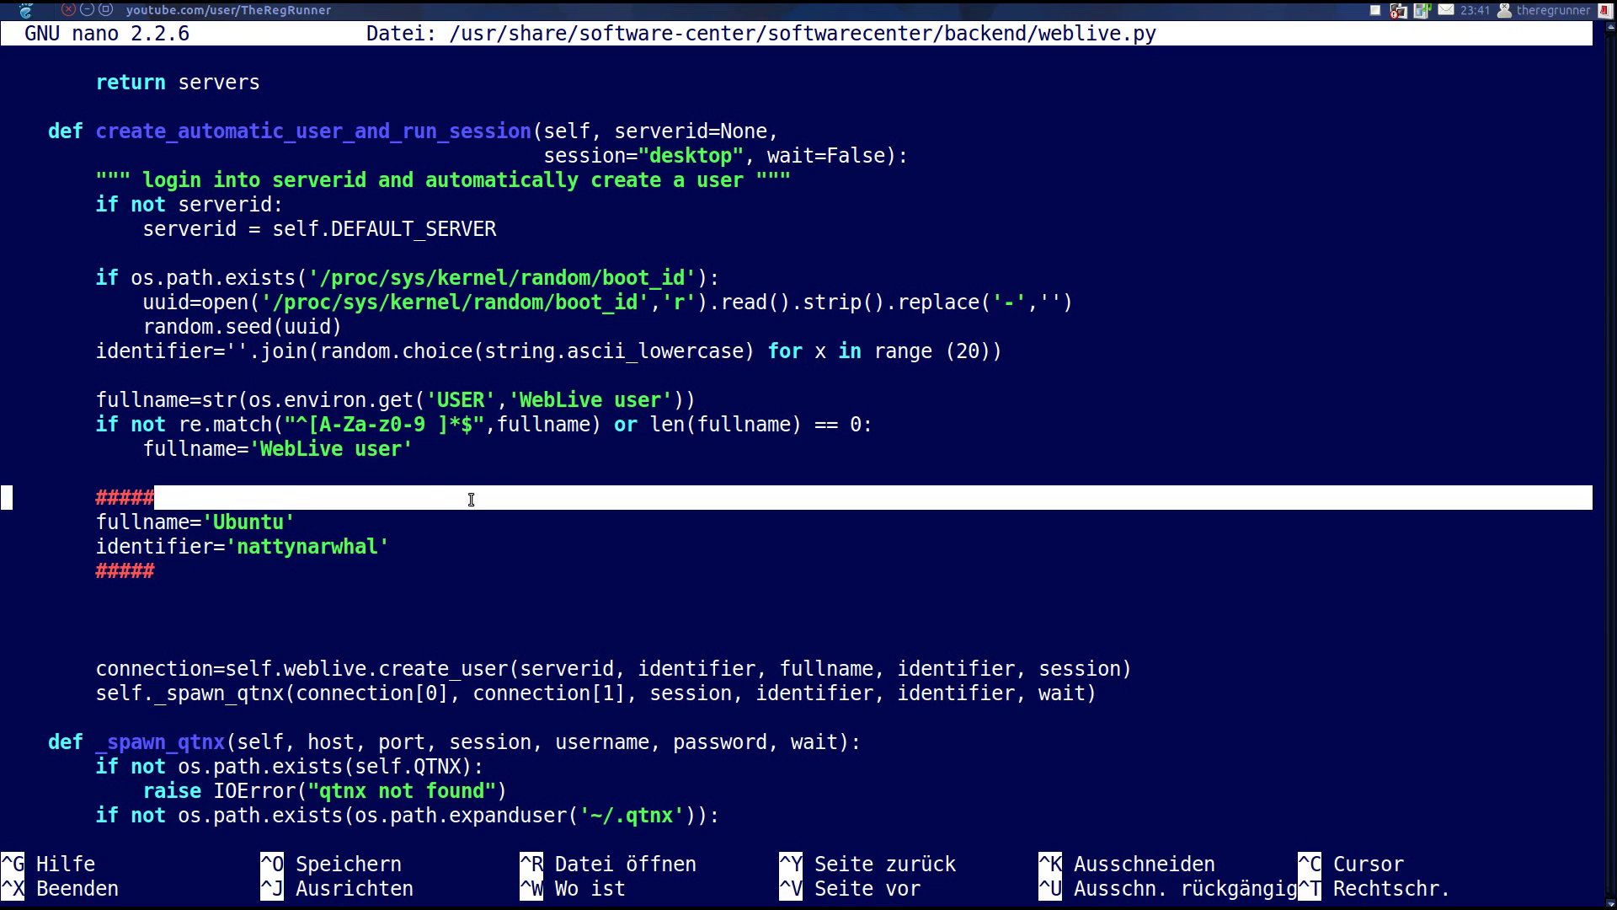
left_click(426, 479)
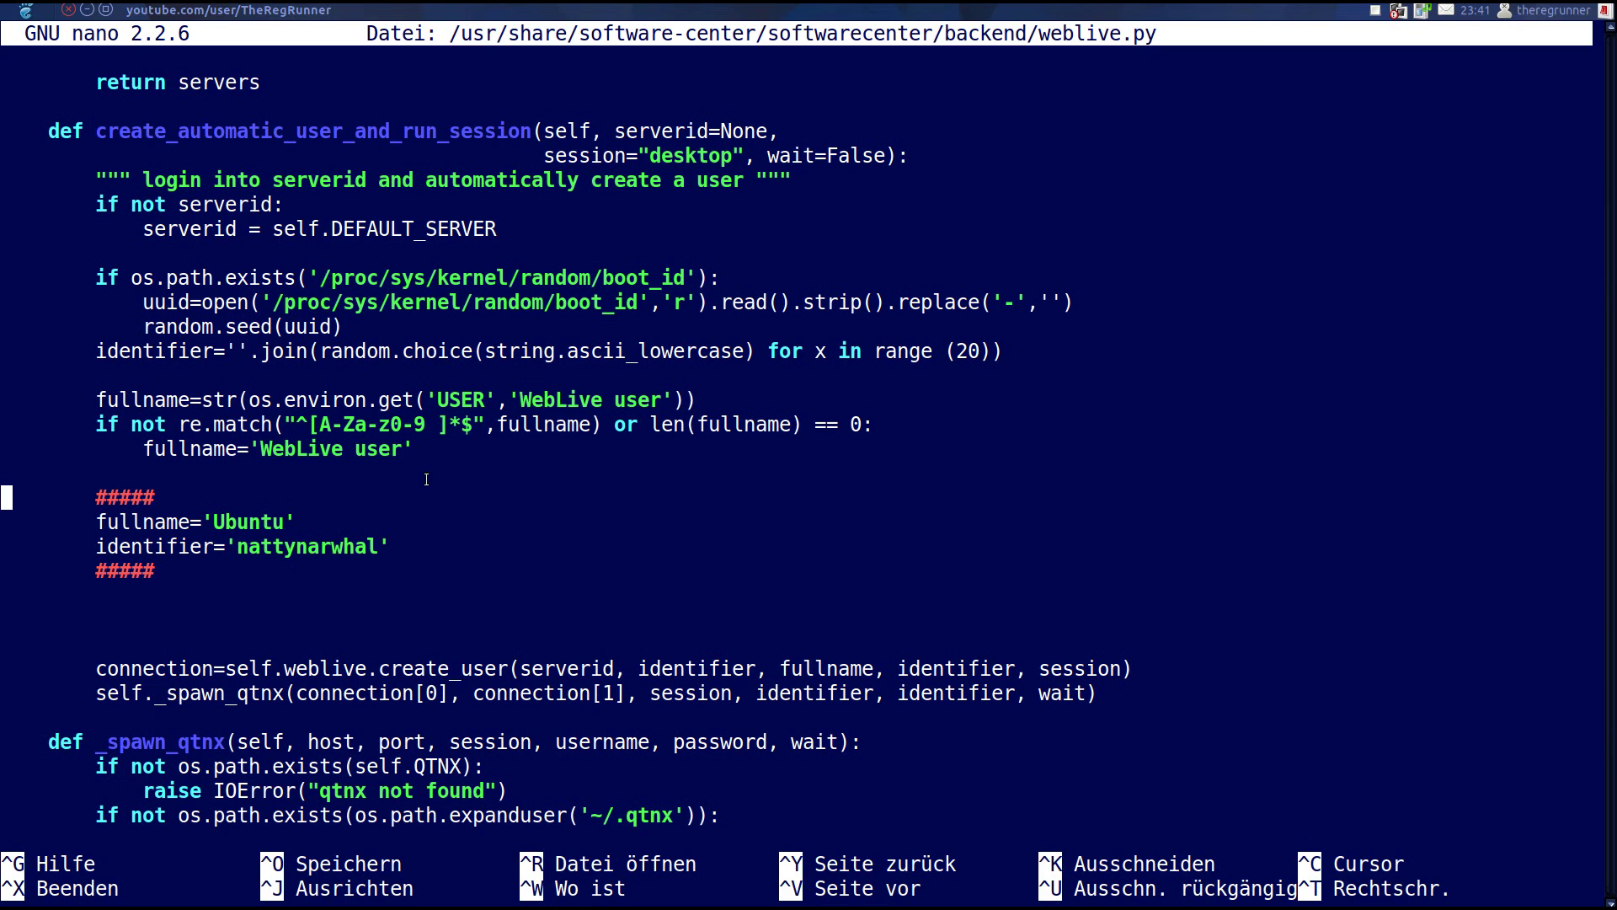
left_click_drag(382, 546, 213, 522)
left_click(332, 519)
left_click_drag(378, 544, 215, 522)
left_click(421, 480)
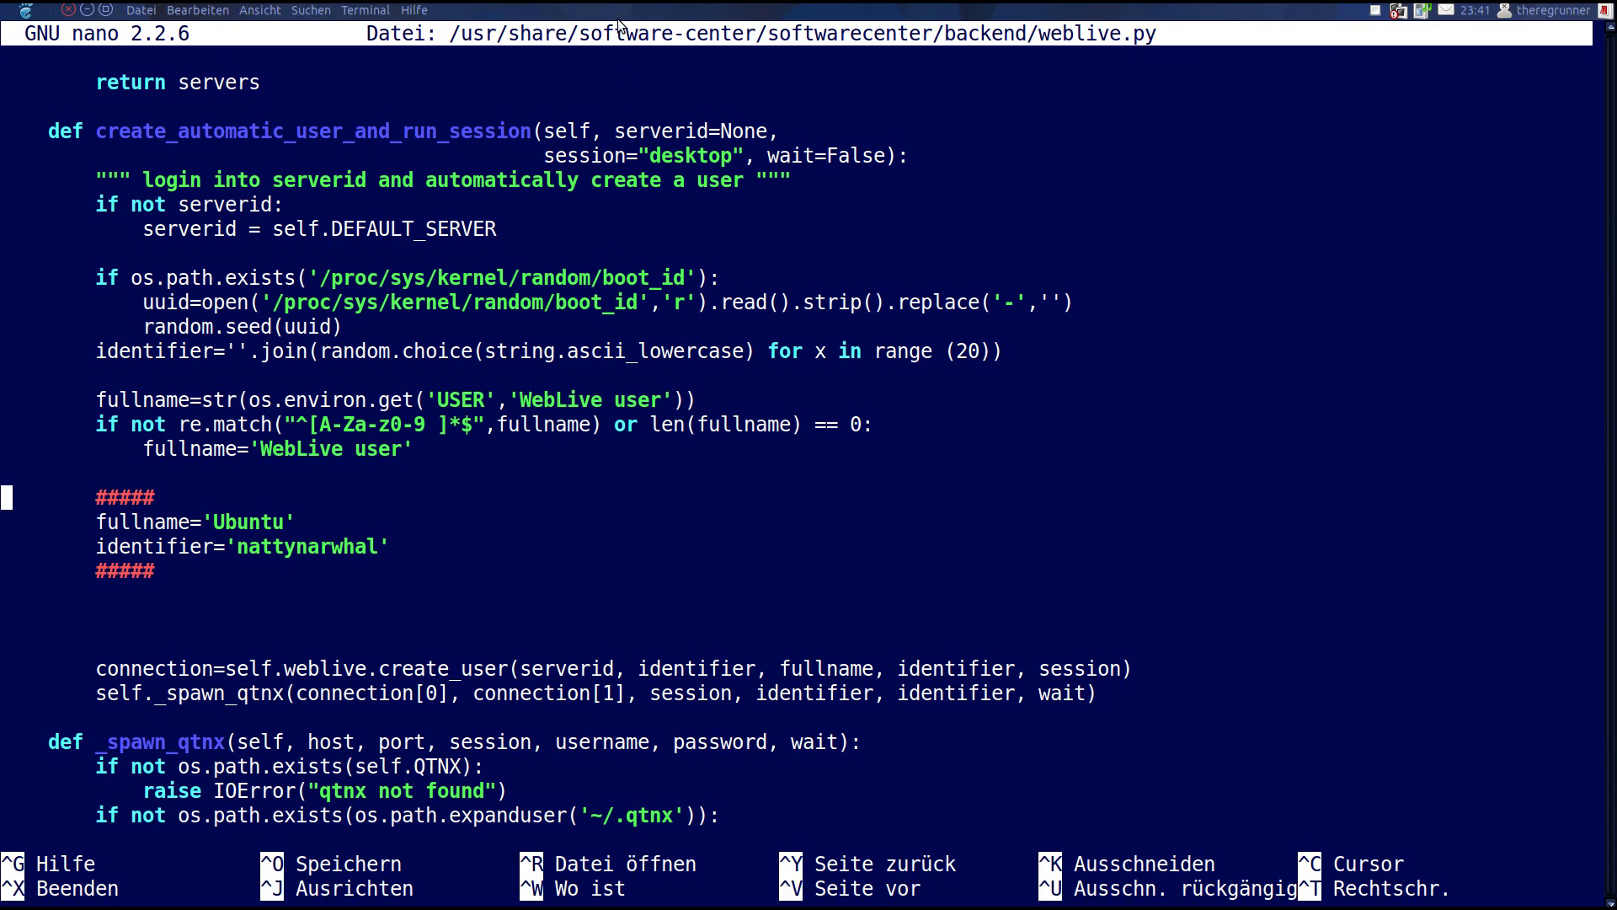
left_click(69, 9)
Step: Confirm closing the terminal window running nano
left_click(889, 521)
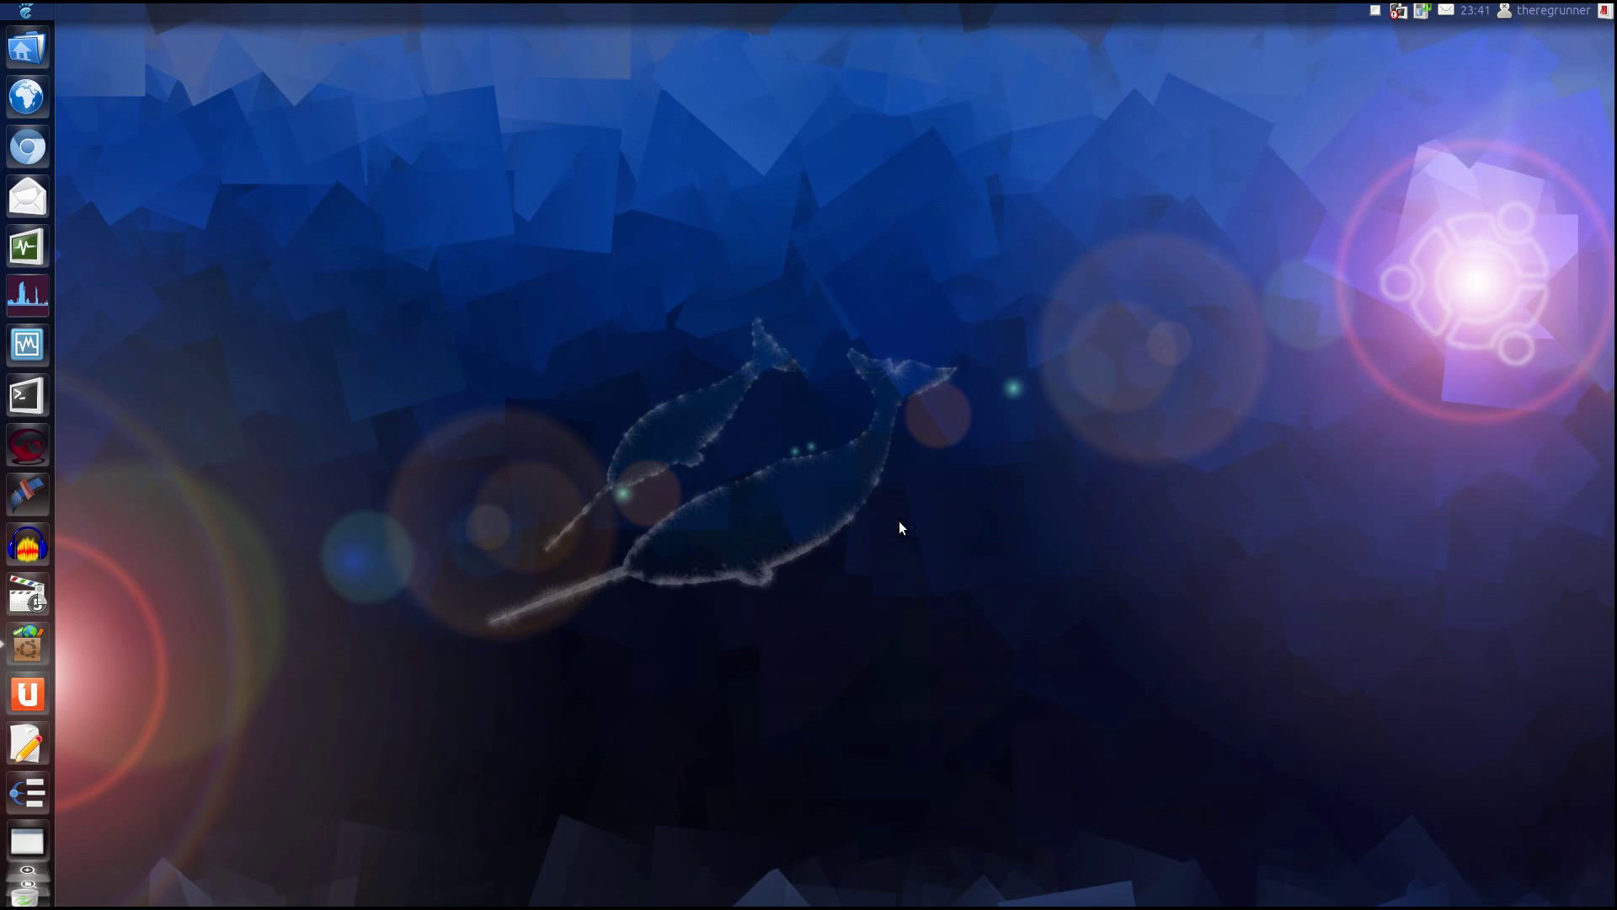